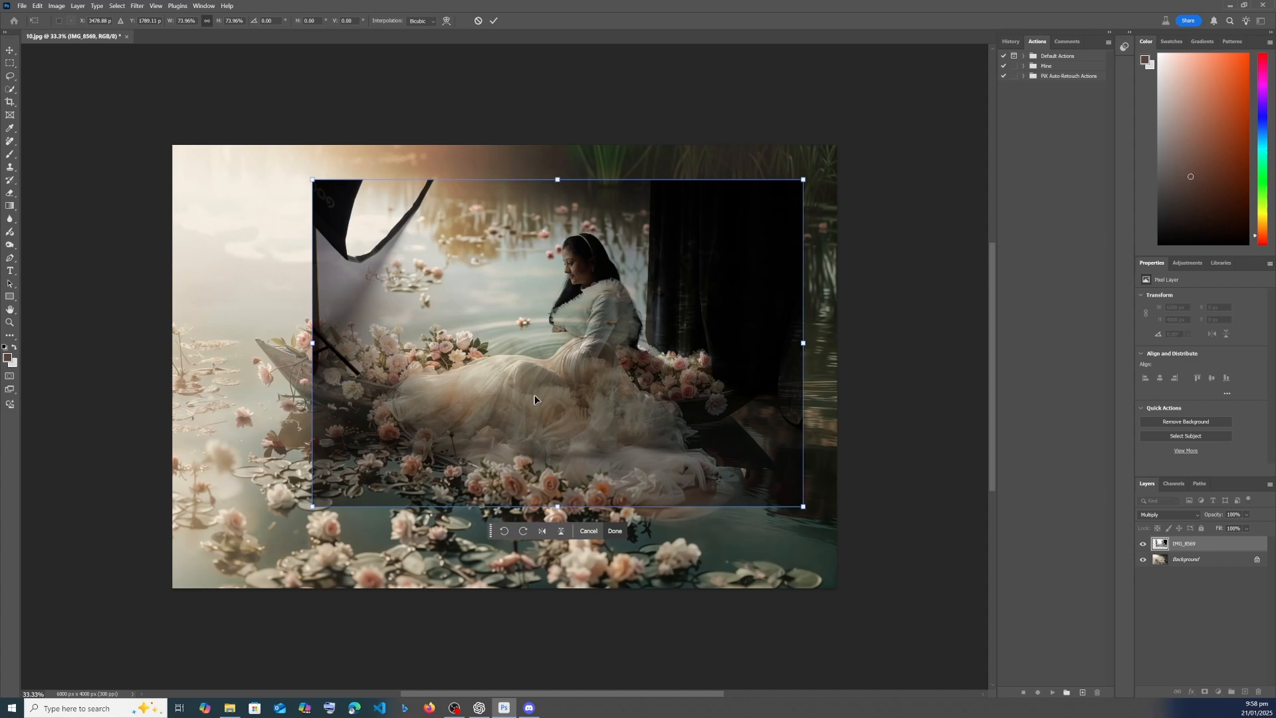
- Apply the IMG_8569 layer's transform and set its blend mode to Normal
key(Return)
key(l)
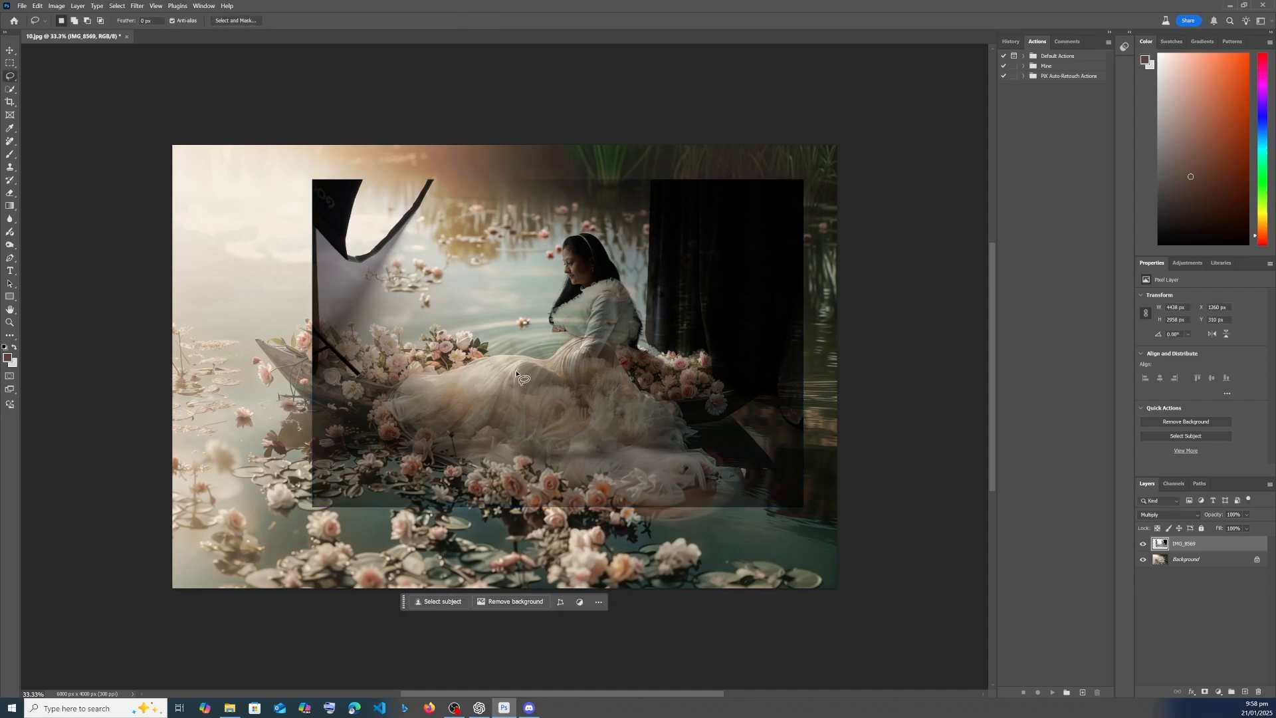
click(1163, 514)
click(1159, 420)
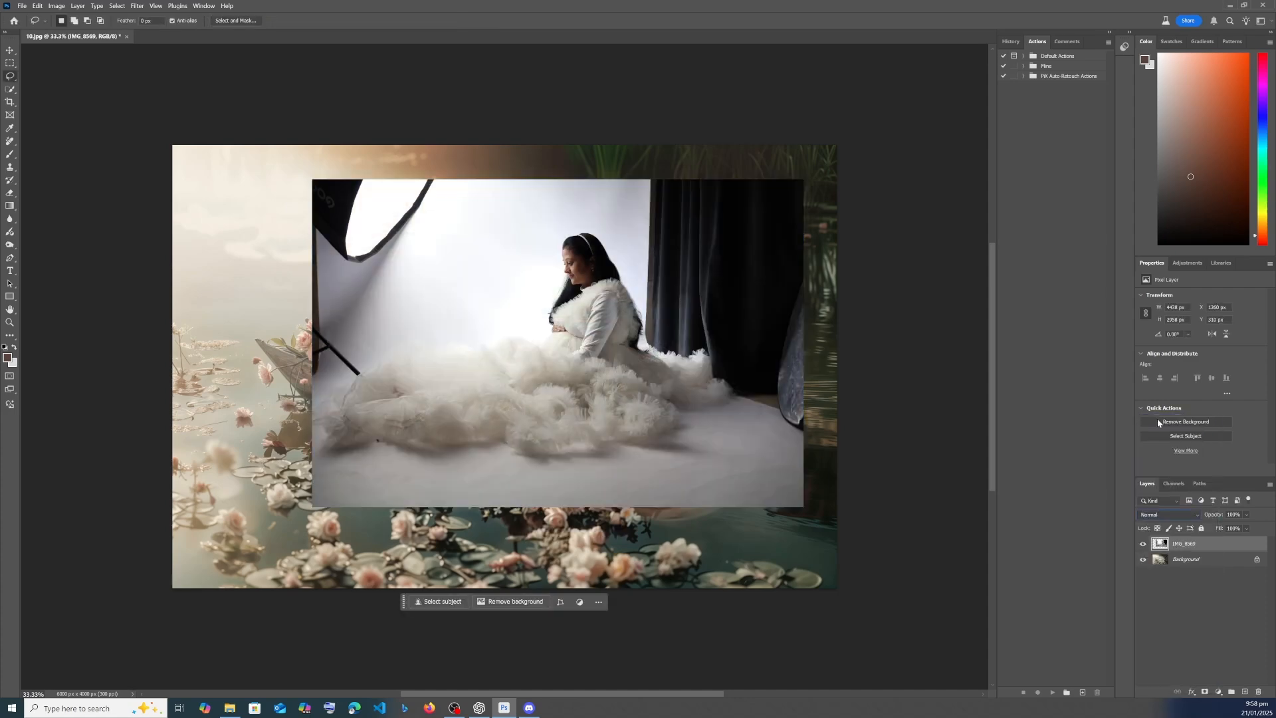
- Duplicate the IMG_8569 layer and make a quick selection of the woman's hand on the copy
right_click(1205, 545)
click(1206, 319)
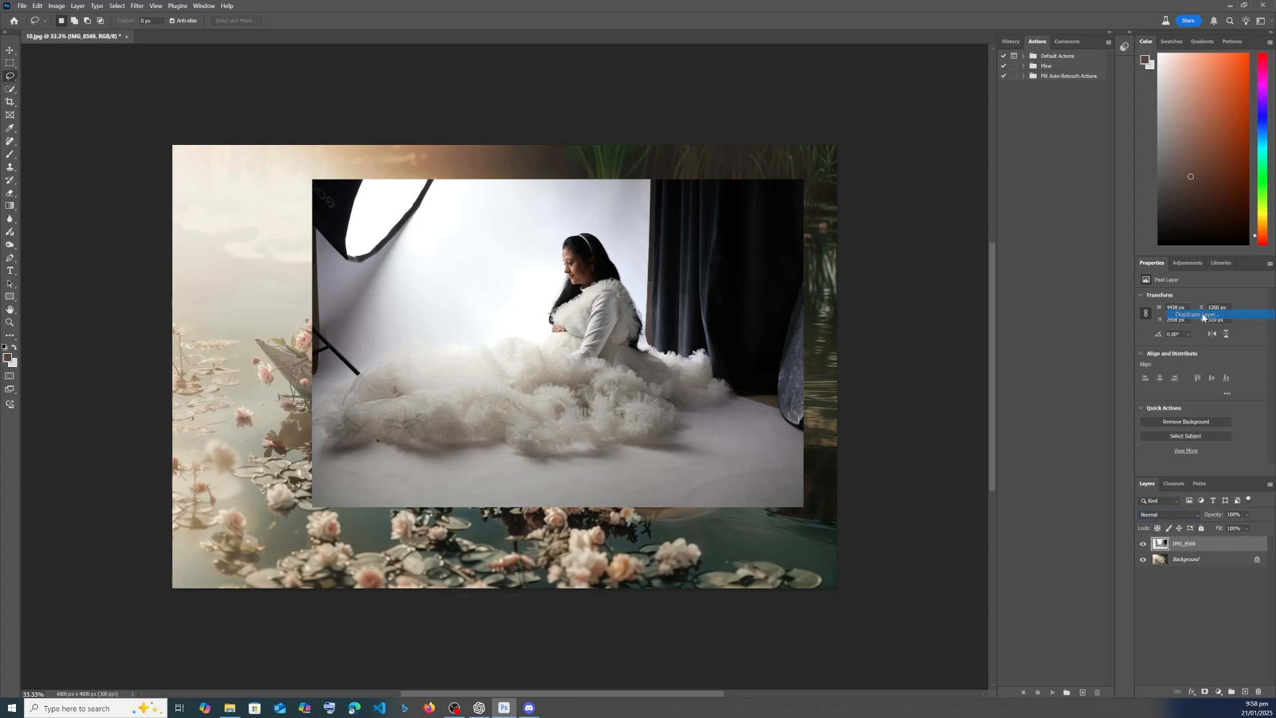
scroll(600, 307, up, 10)
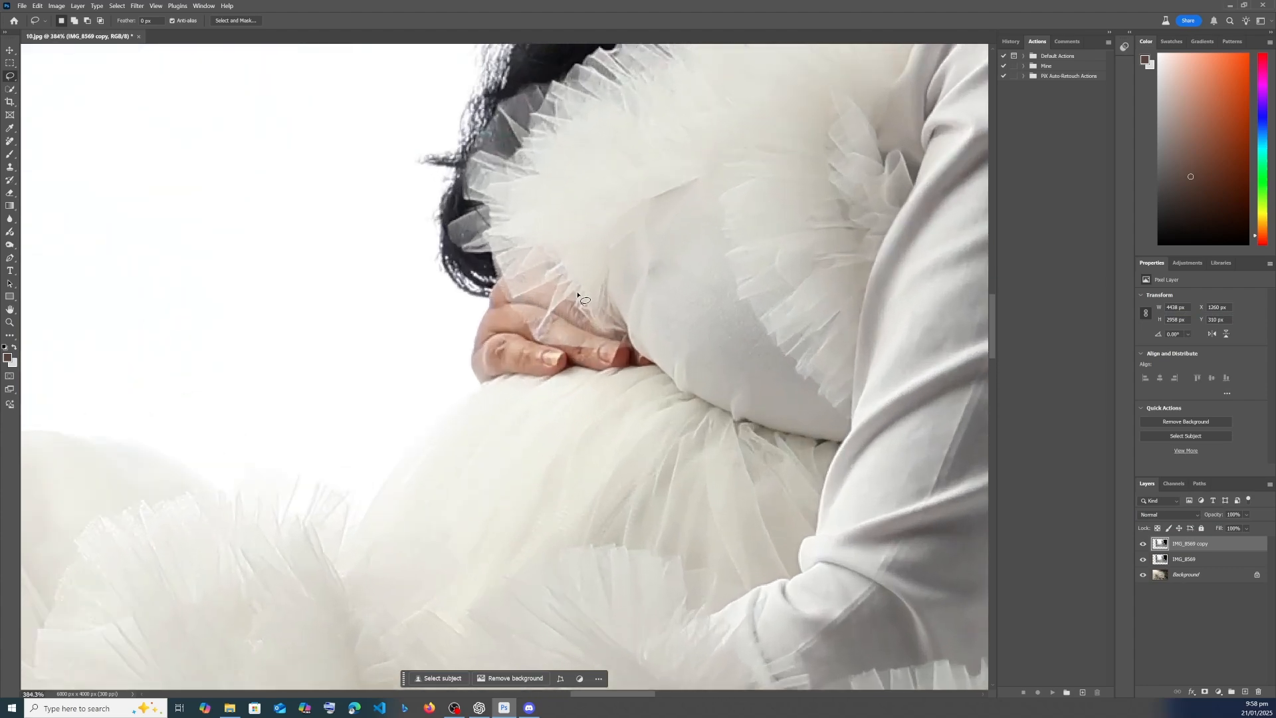
click(10, 88)
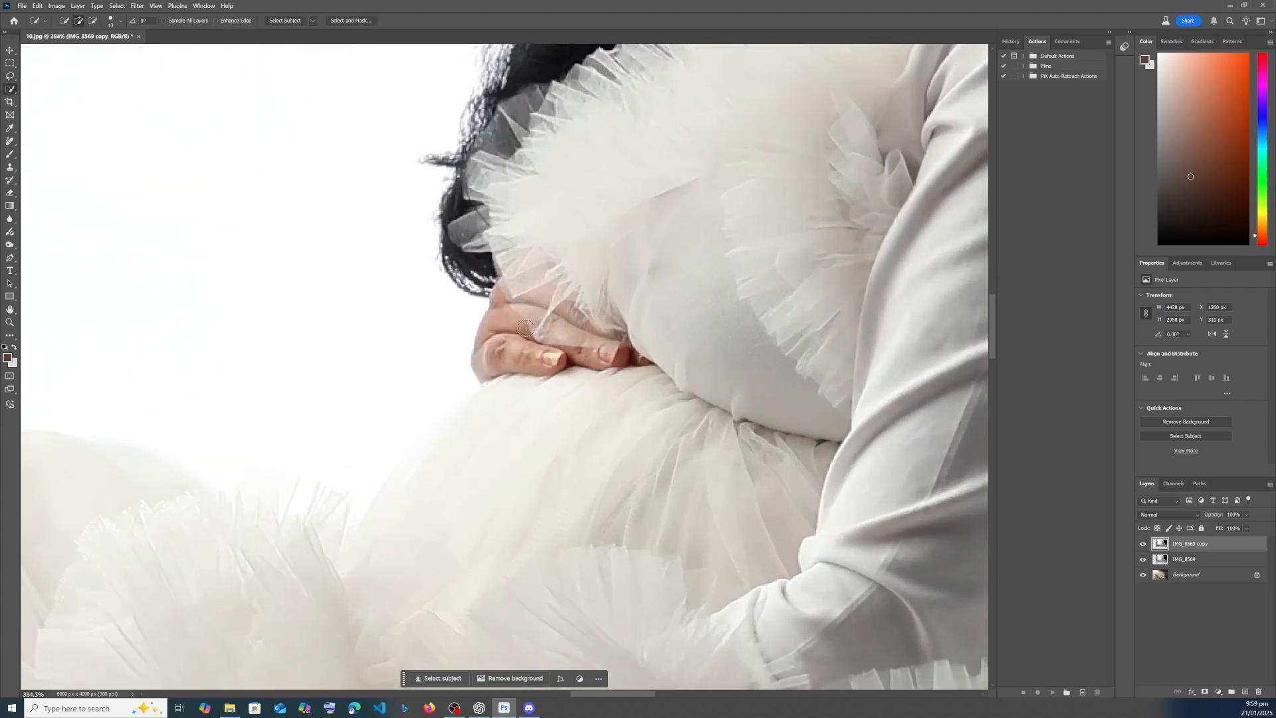
mouse_move(525, 325)
mouse_down()
mouse_move(612, 342)
mouse_move(512, 342)
mouse_move(509, 296)
mouse_move(568, 306)
mouse_move(648, 362)
mouse_up()
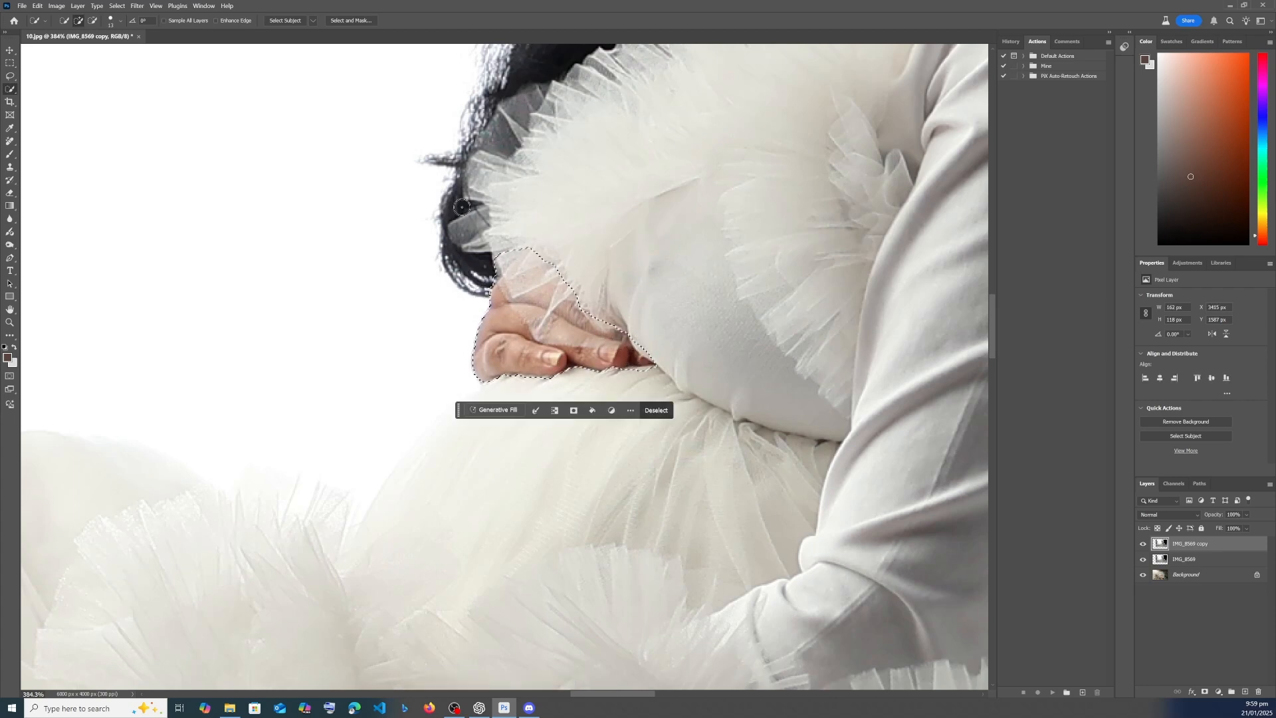
- Refine the hand selection's edges with the Lasso and turn it into a layer mask on the copy
key(l)
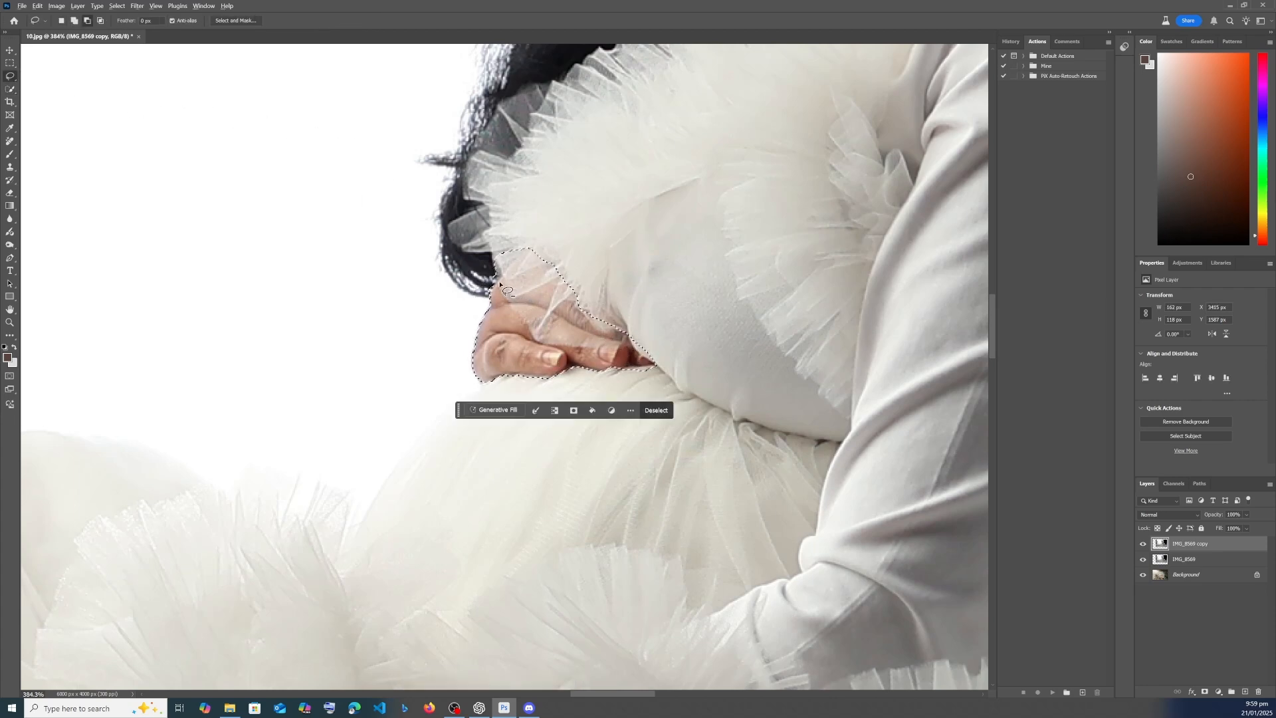
drag(505, 276, 458, 285)
mouse_move(652, 361)
mouse_down()
mouse_move(617, 376)
mouse_move(635, 329)
mouse_up()
scroll(673, 353, down, 3)
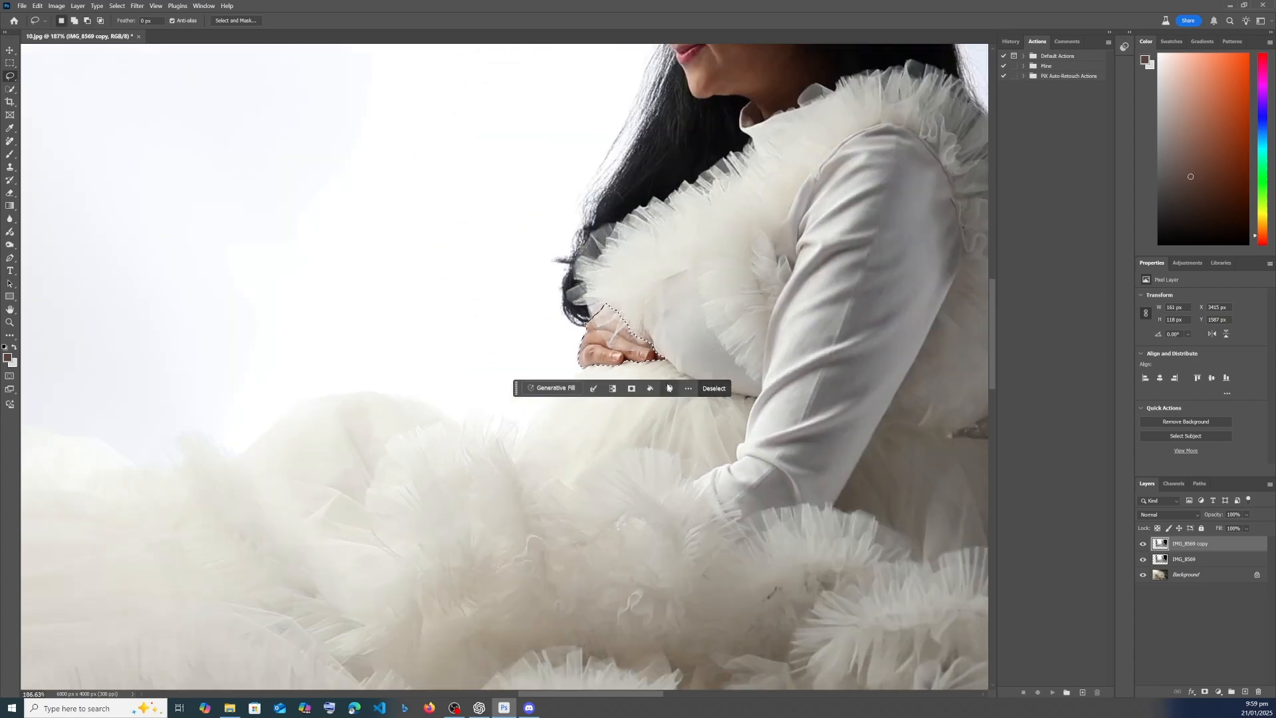
click(632, 389)
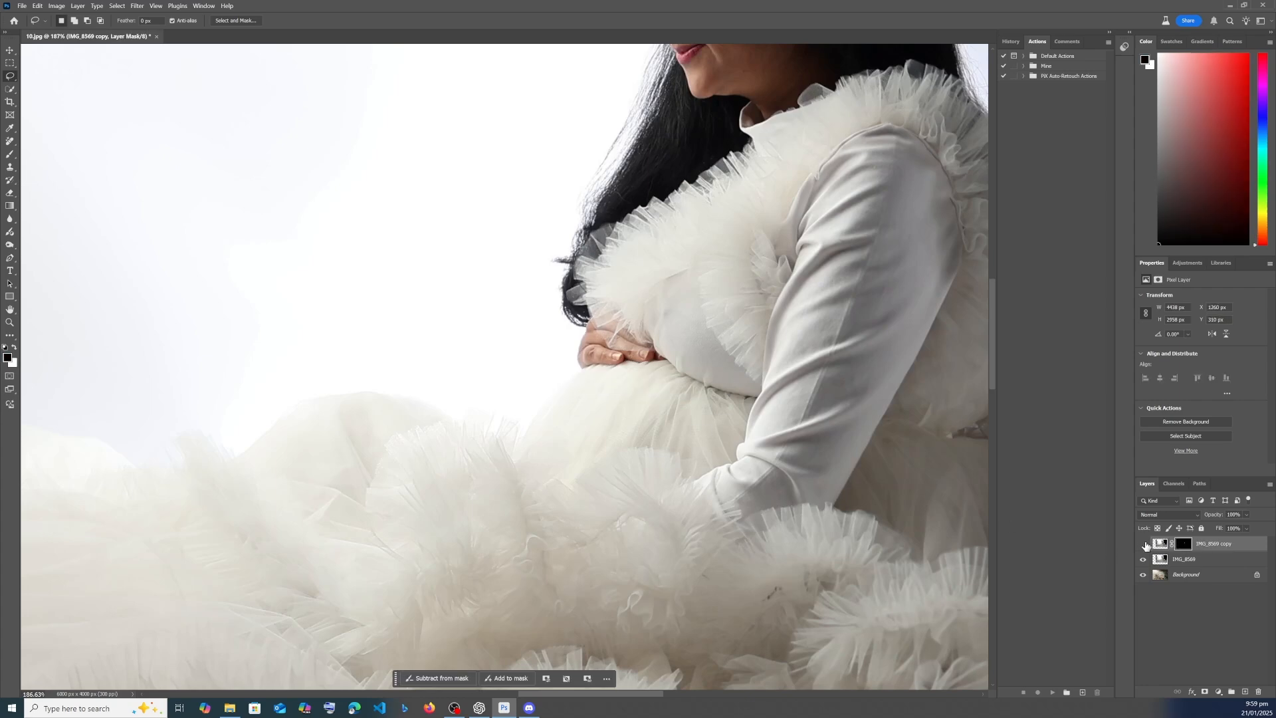
- Hide the IMG_8569 copy layer and mask out the studio background on the IMG_8569 layer
click(1188, 561)
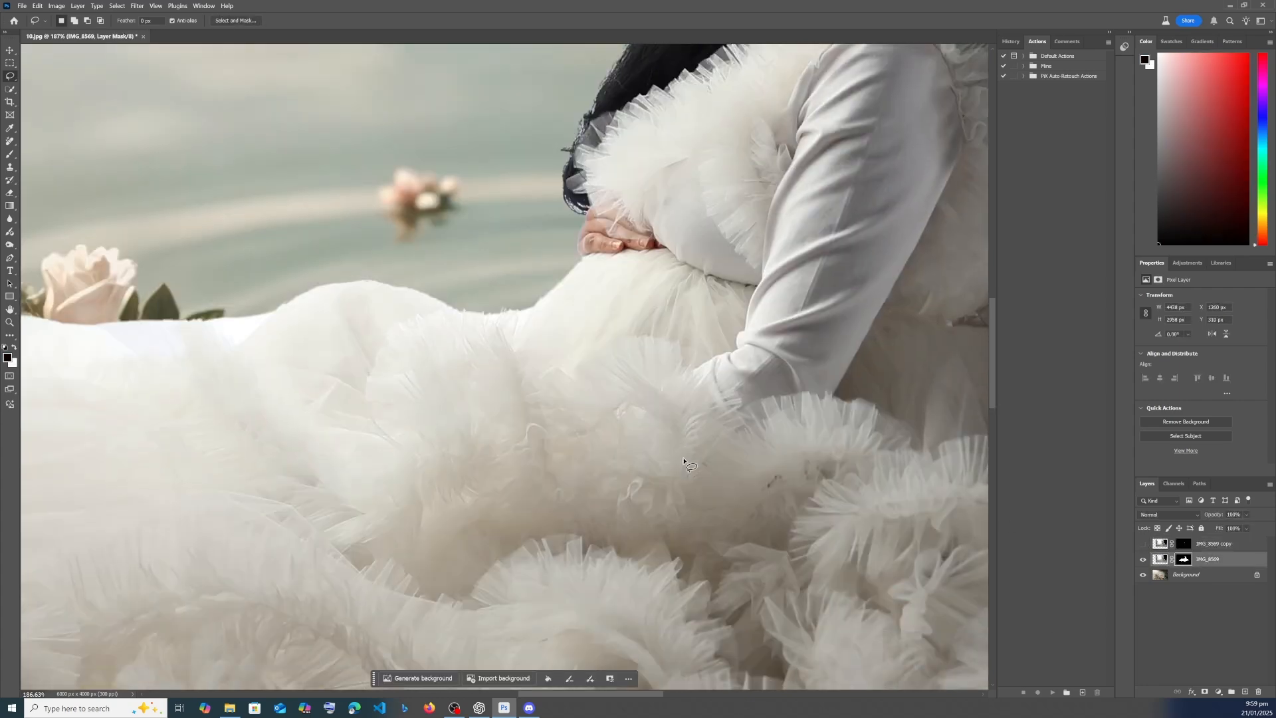
scroll(684, 458, down, 8)
- Paint black on the IMG_8569 mask to hide the ruffled studio skirt and reveal the flowing gown beneath
click(1180, 561)
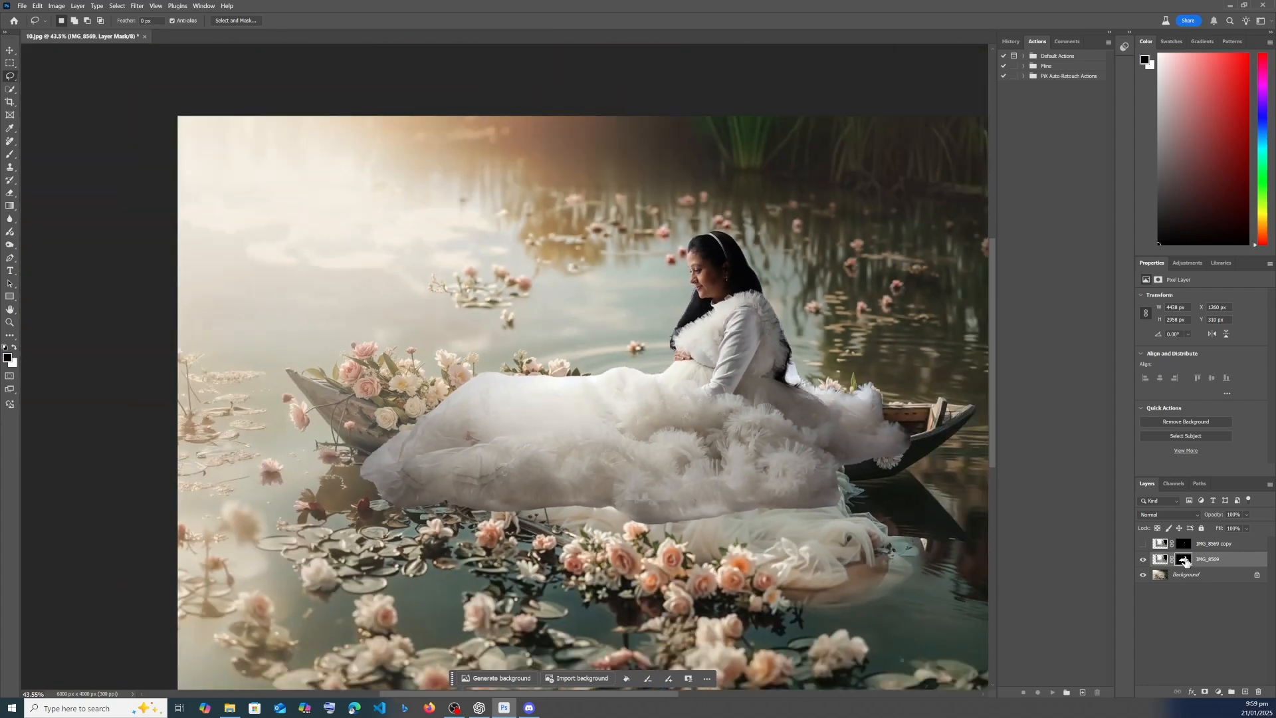
key(b)
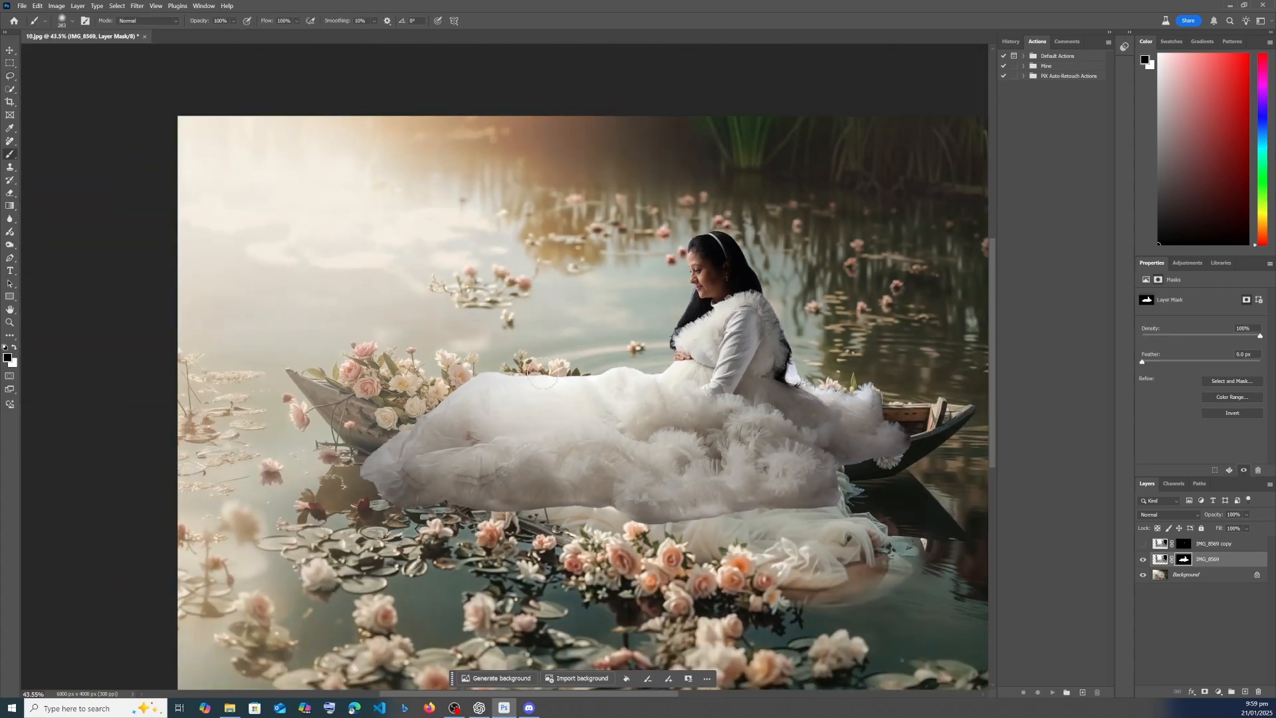
mouse_move(430, 381)
mouse_down()
mouse_move(513, 344)
mouse_move(419, 508)
mouse_move(466, 512)
mouse_move(528, 318)
mouse_move(371, 376)
mouse_move(450, 422)
mouse_move(549, 457)
mouse_move(787, 484)
mouse_move(713, 497)
mouse_move(819, 483)
mouse_move(575, 400)
mouse_move(510, 394)
mouse_up()
mouse_move(616, 369)
mouse_down()
mouse_move(728, 408)
mouse_move(792, 408)
mouse_up()
scroll(824, 358, up, 3)
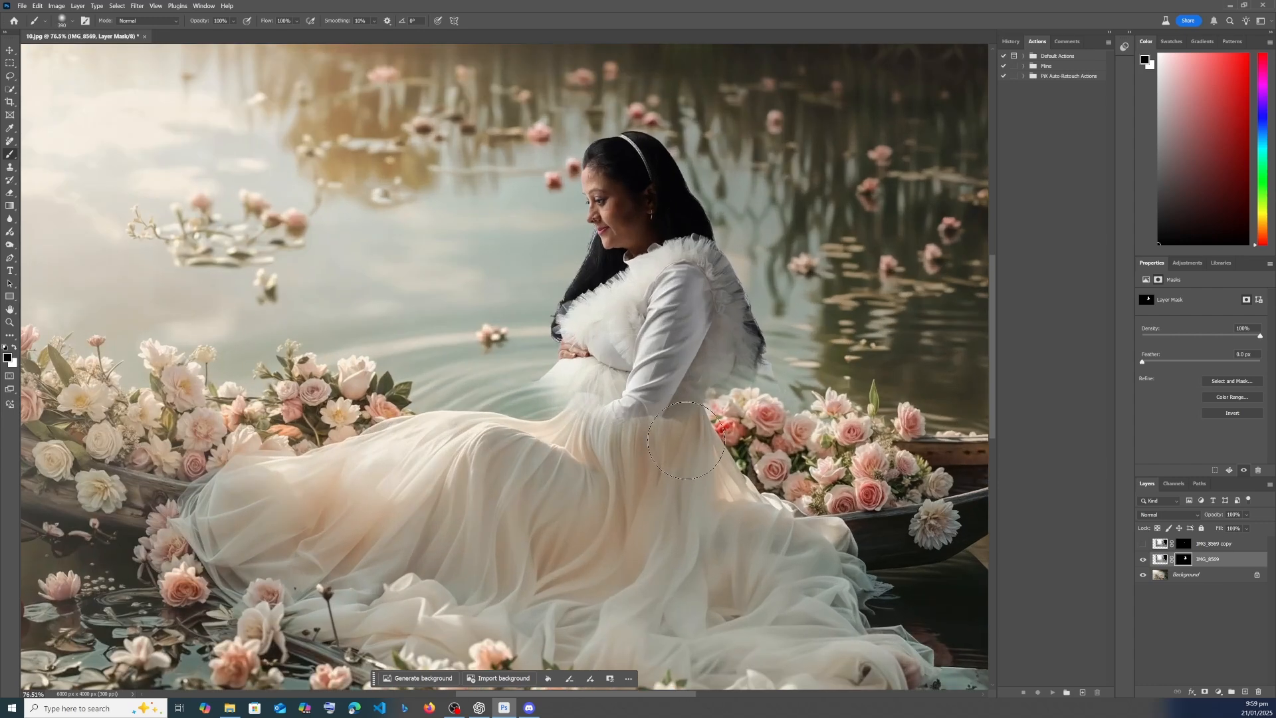
scroll(737, 323, up, 1)
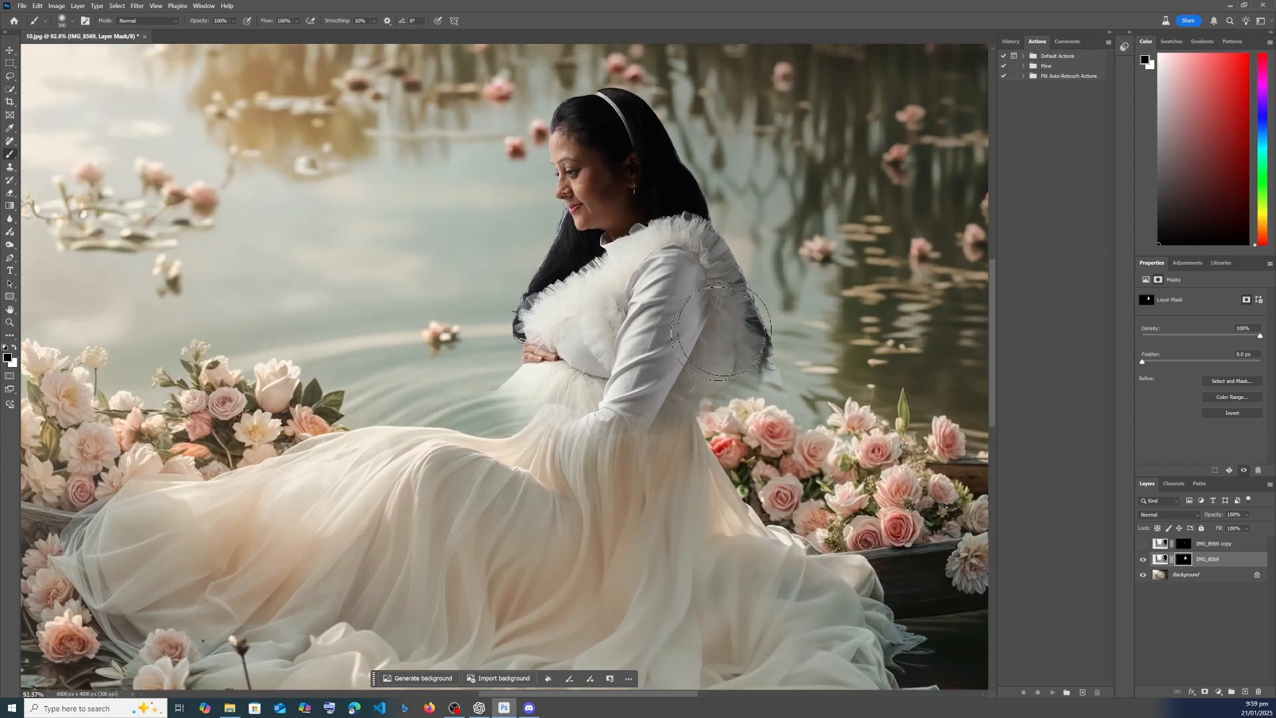
- Switch to the Episode 5 folder and view the WhatsApp reference image and 10.jpg at full size
click(229, 707)
click(553, 346)
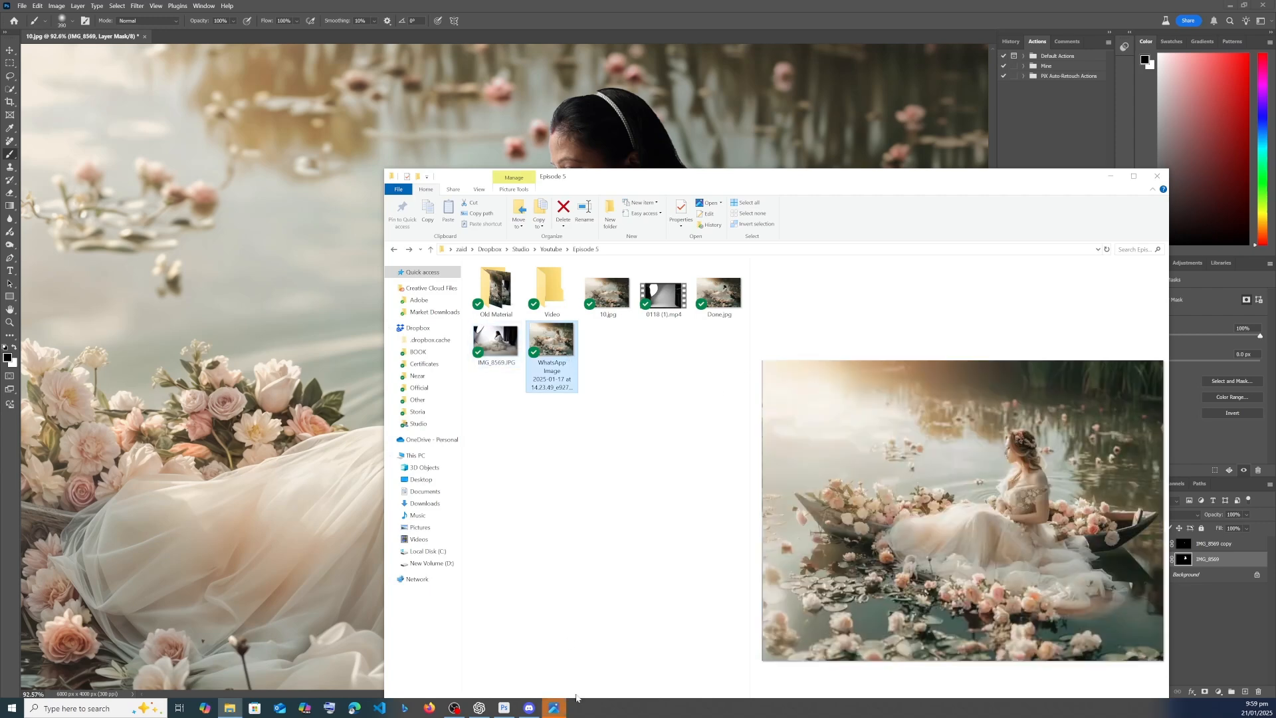
click(554, 707)
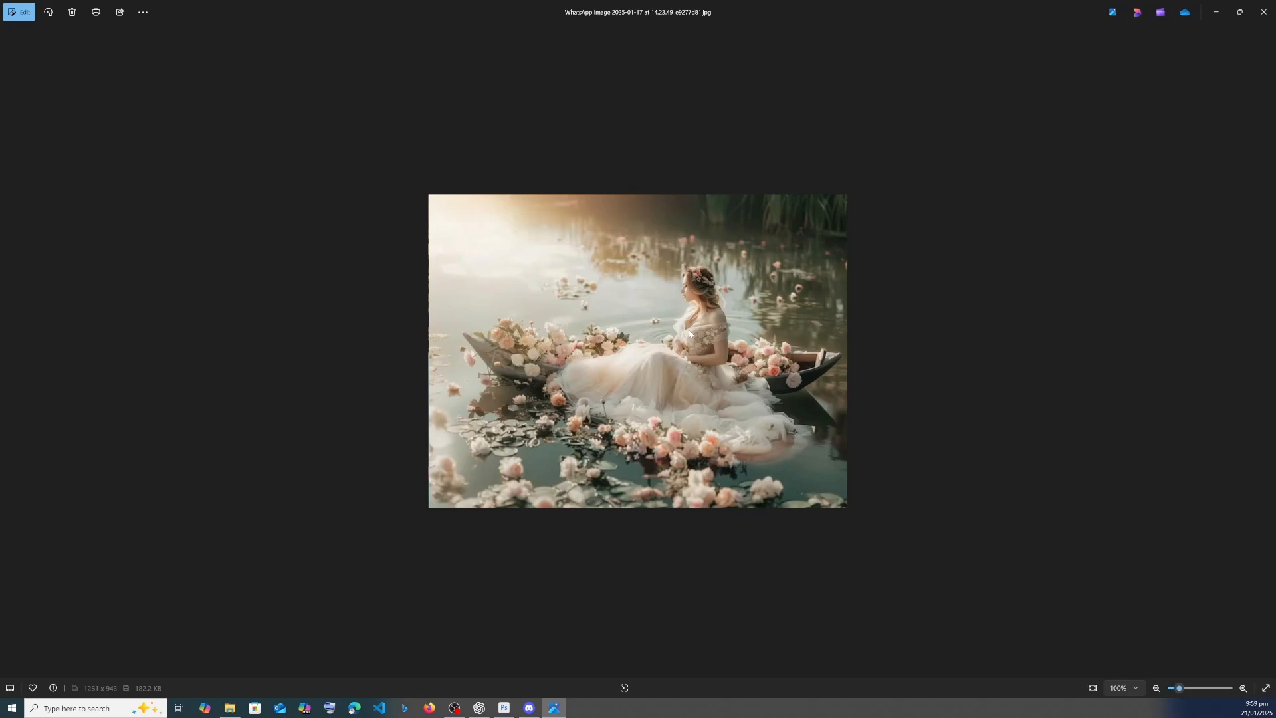
click(1263, 9)
click(613, 287)
double_click(614, 290)
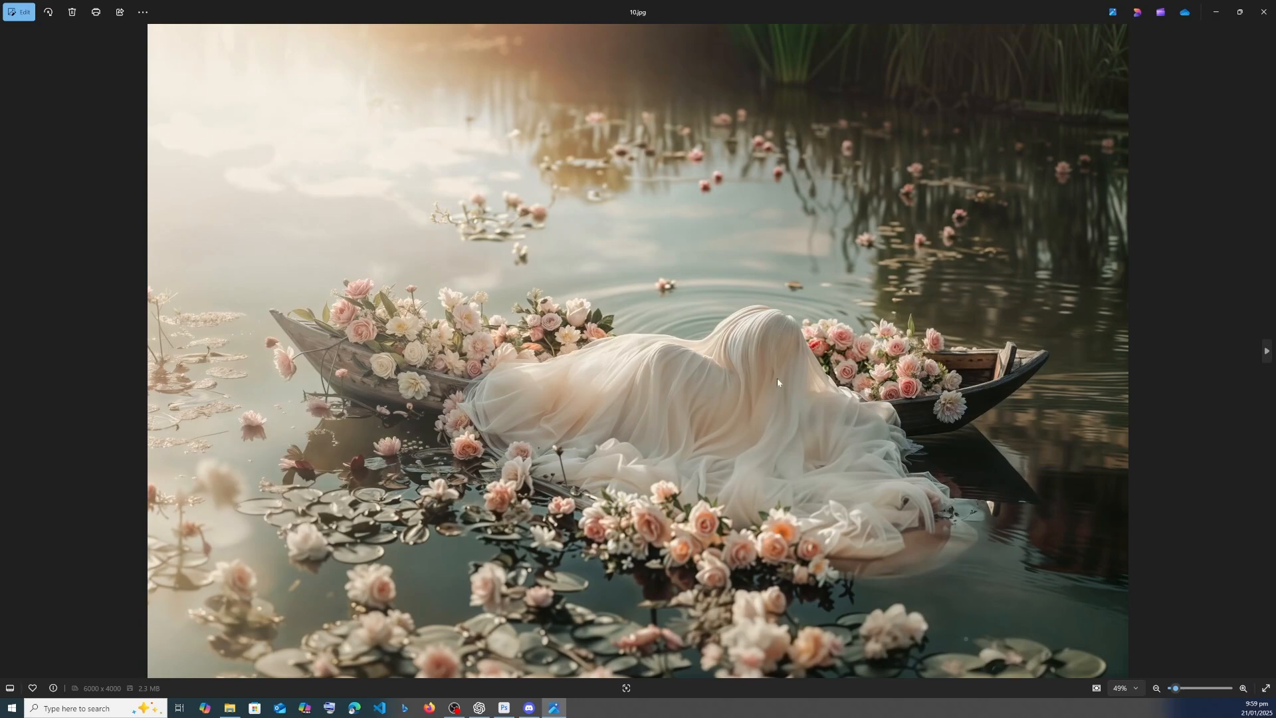
click(1264, 11)
- Start a new chat in ChatGPT and bring up the general channel in Discord
click(480, 708)
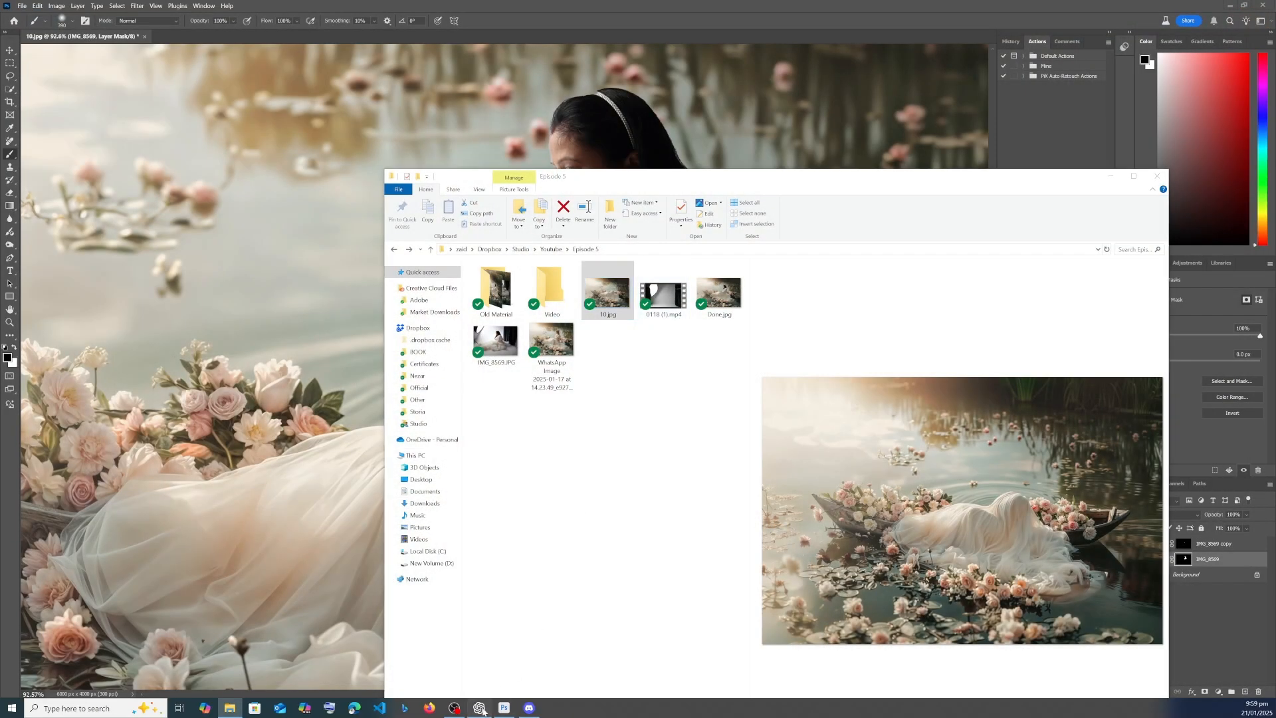
click(69, 194)
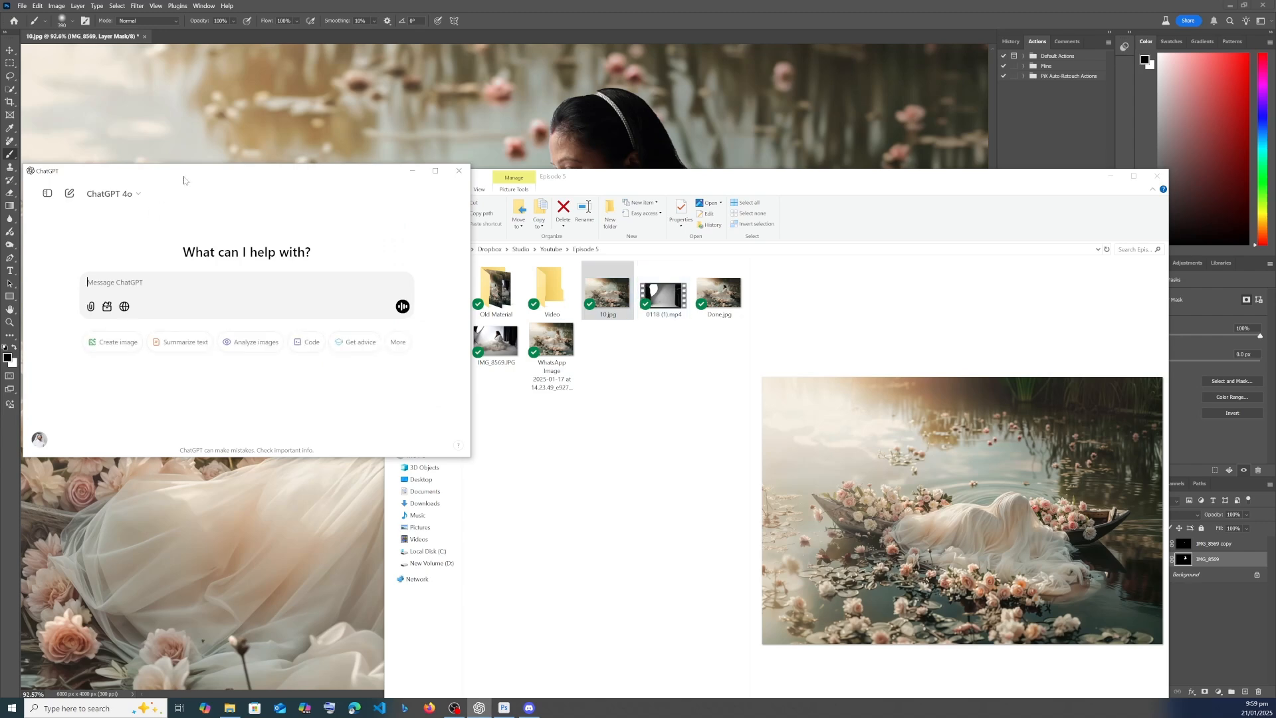
click(506, 708)
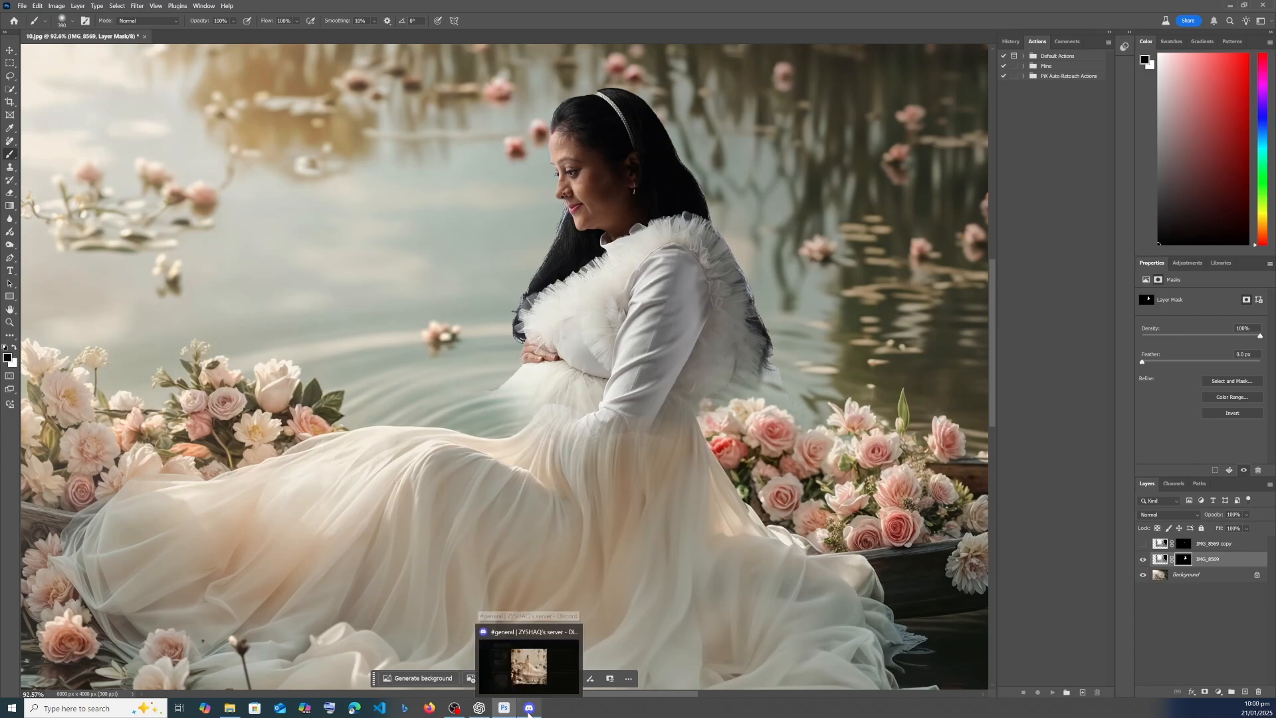
click(529, 658)
click(560, 636)
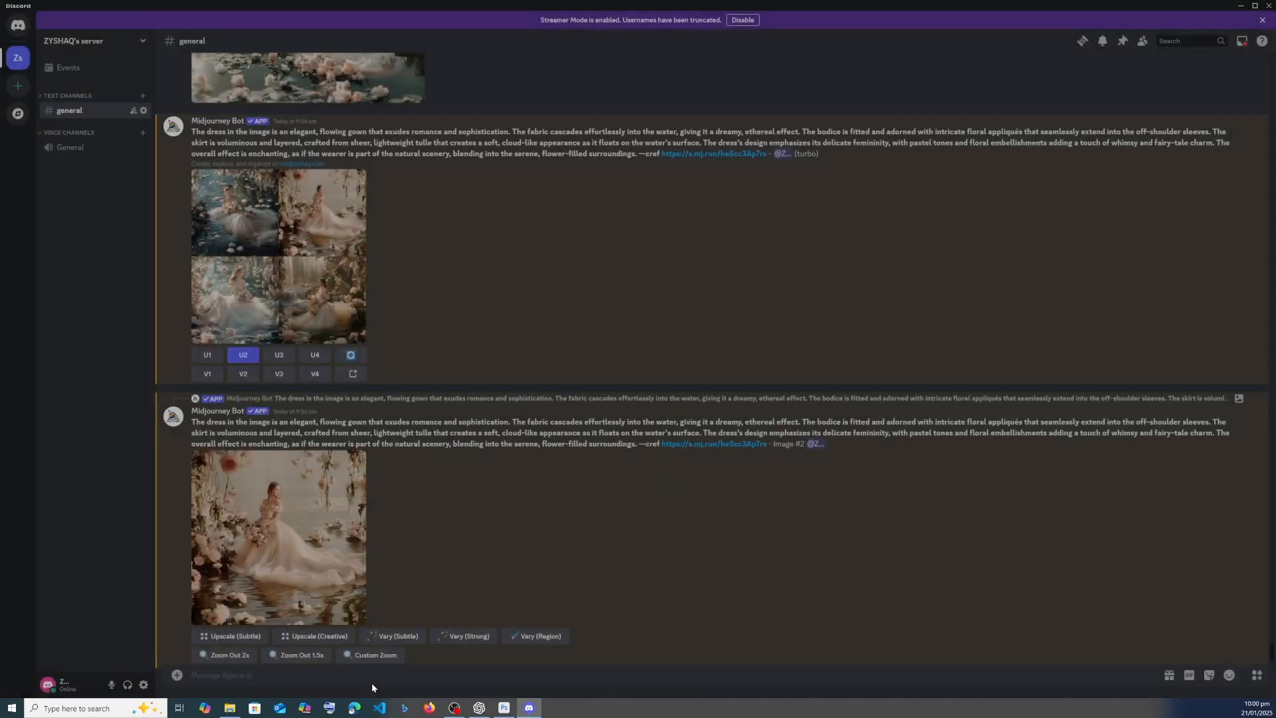
- Switch to ChatGPT, attach 10.jpg from the Episode 5 folder and send "Describe the dress very throughly"
click(479, 707)
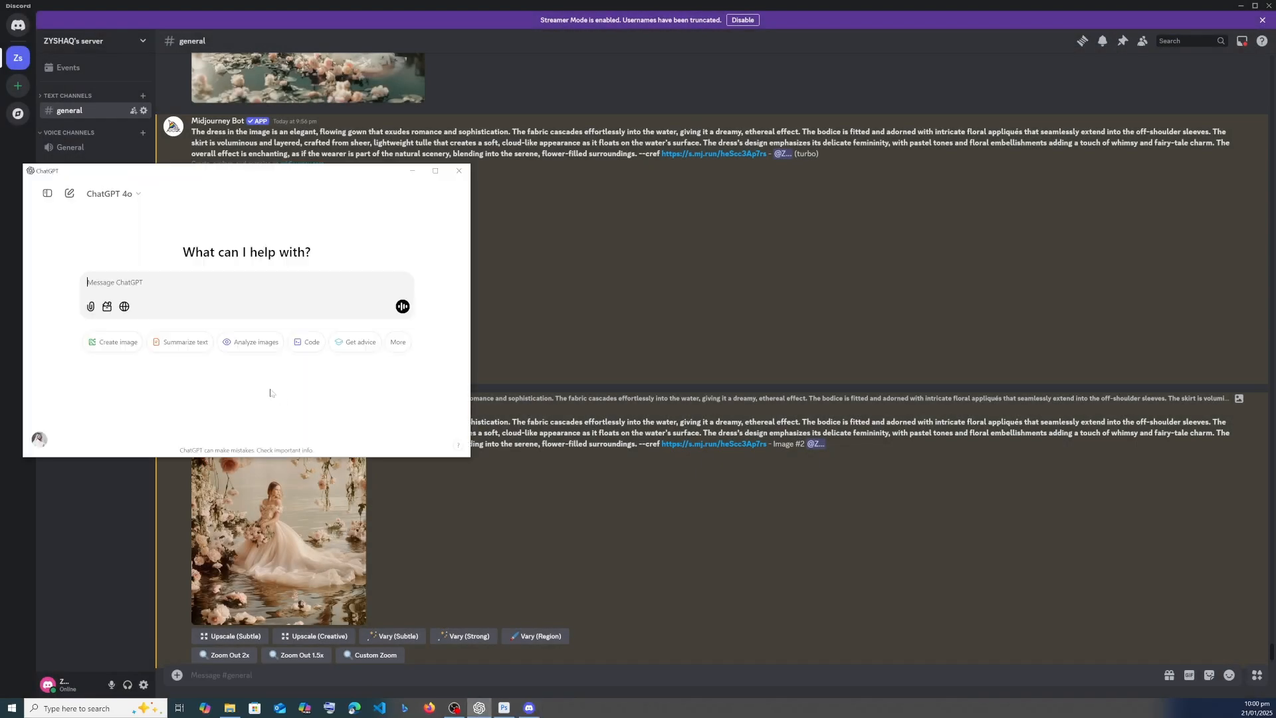
click(229, 707)
drag(596, 303, 226, 289)
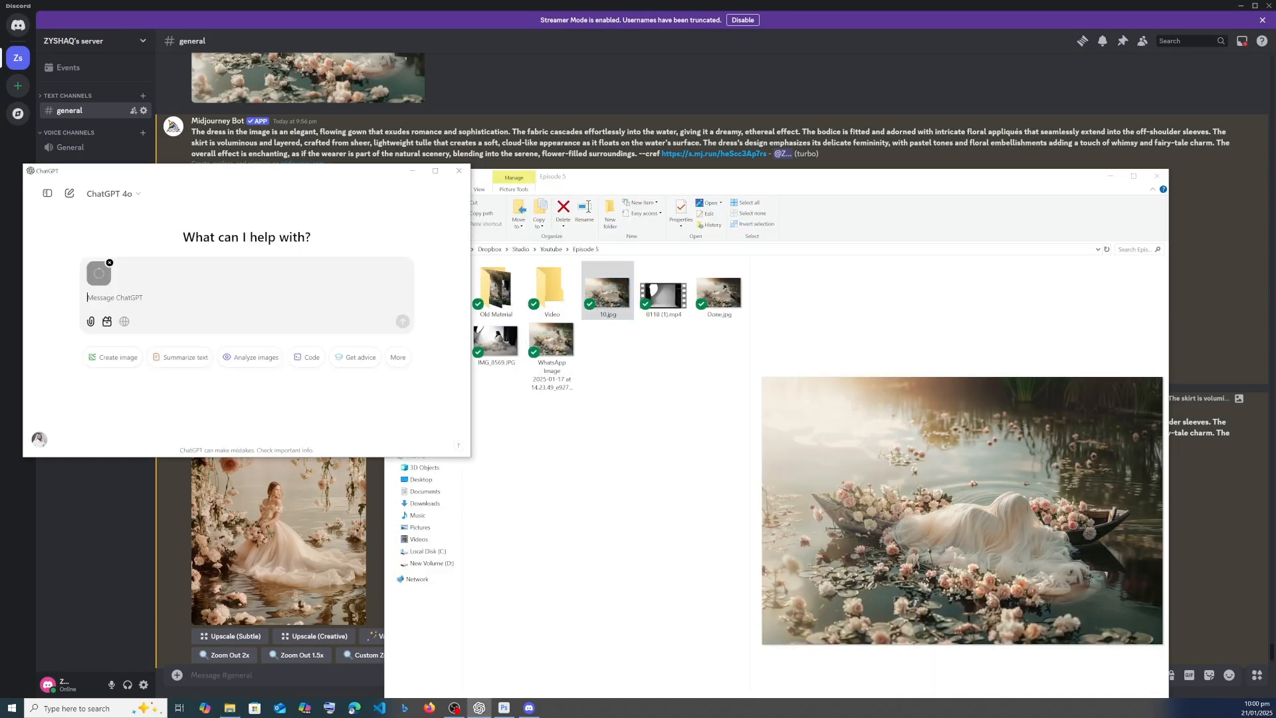
text(Describe the dress very throughly)
key(Return)
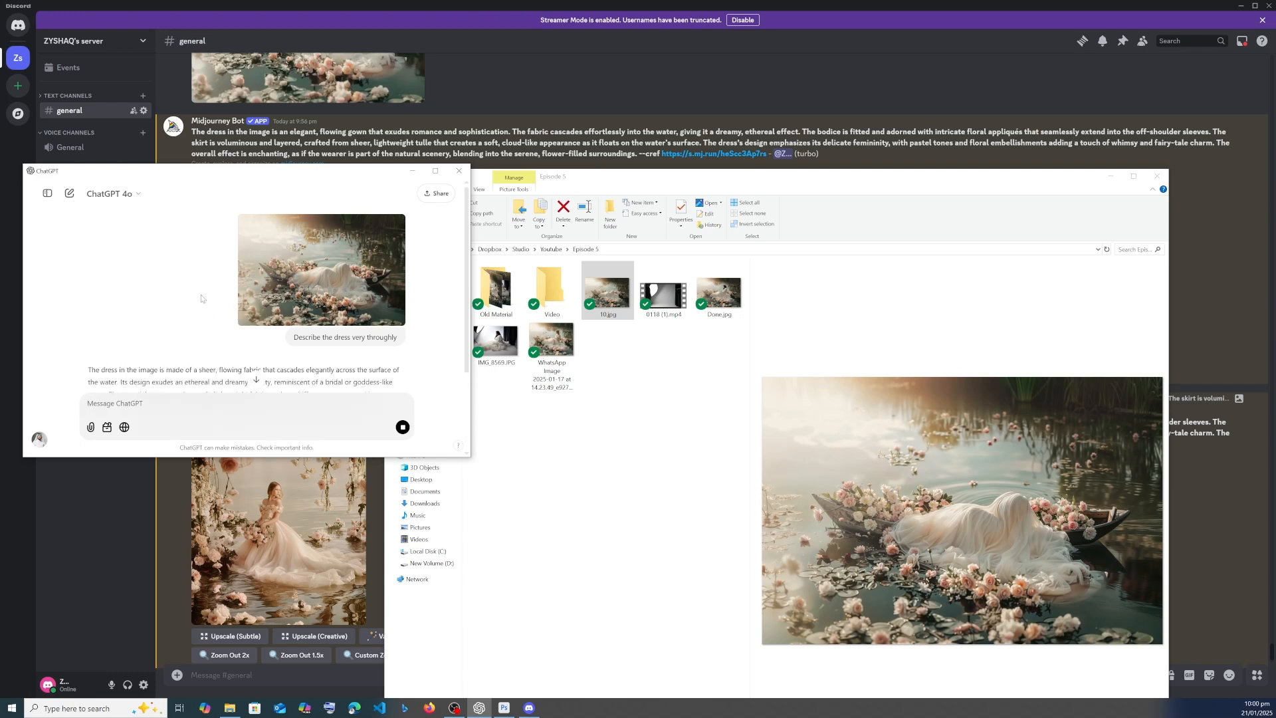
- Send ChatGPT the request "Give me an image generation prompt to generate the arm sleeve"
scroll(202, 298, down, 5)
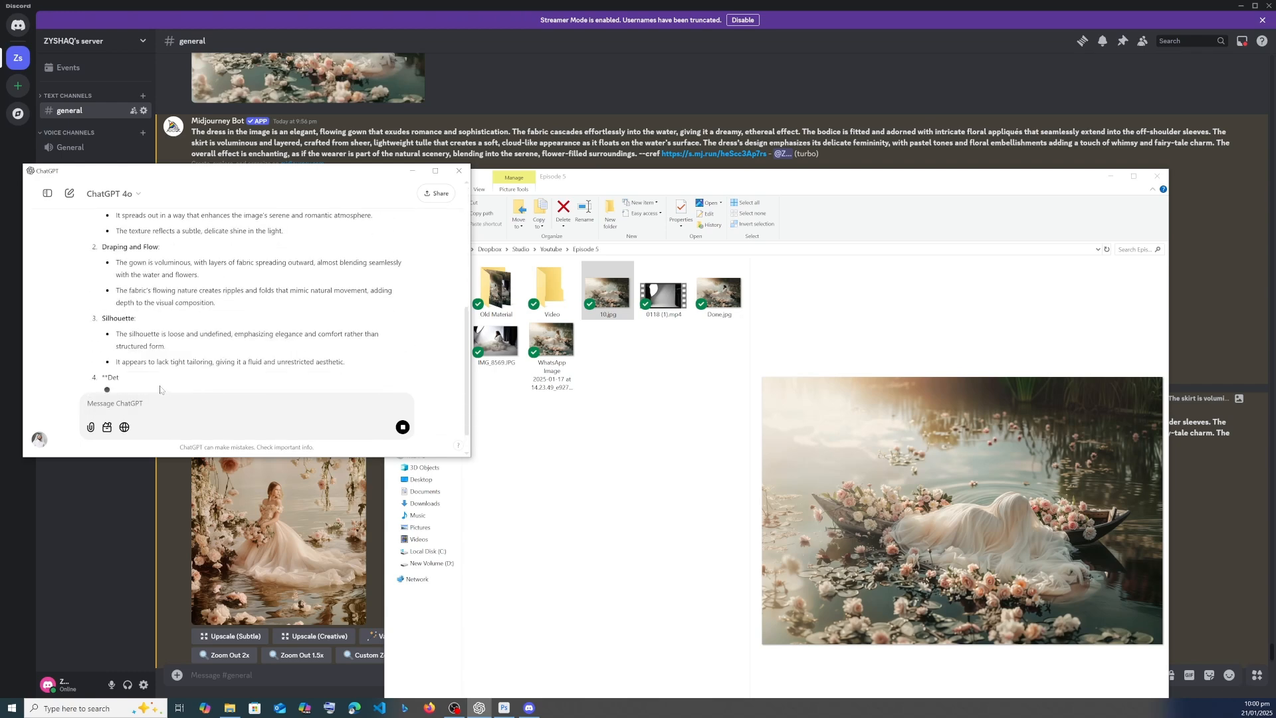
text(Give me an image generation prompt to generate the arm sleeve)
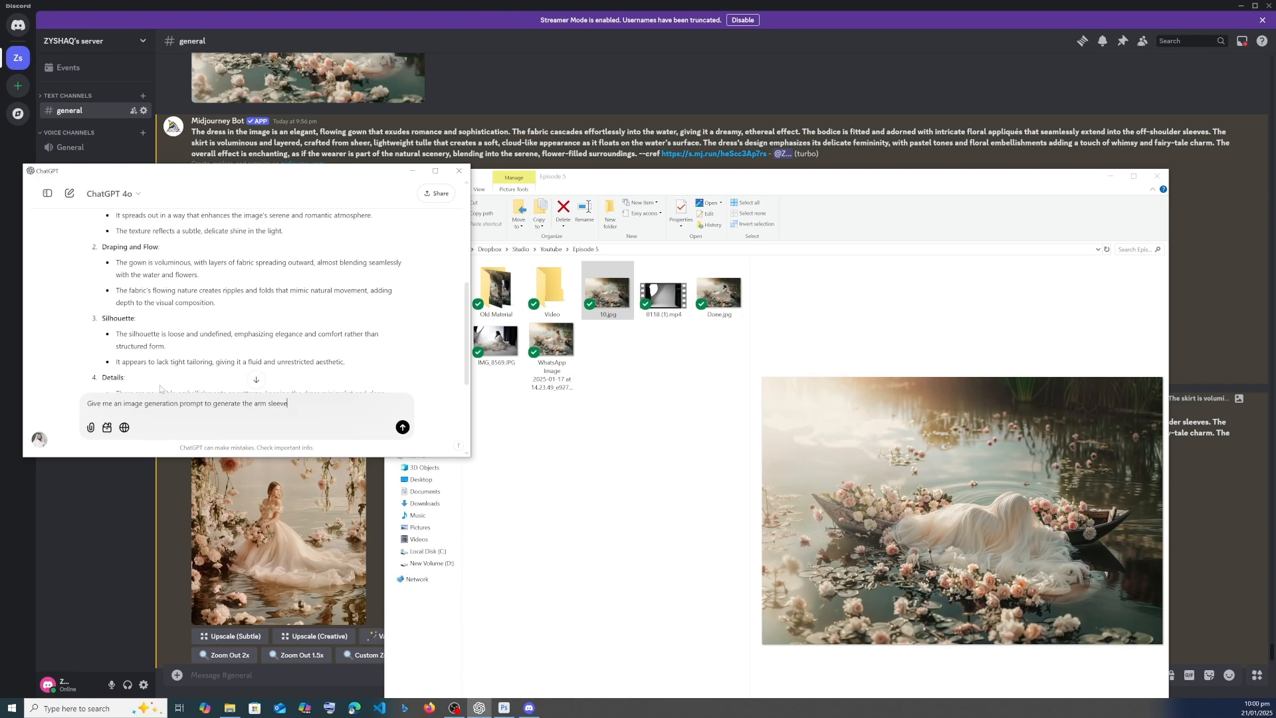
key(Return)
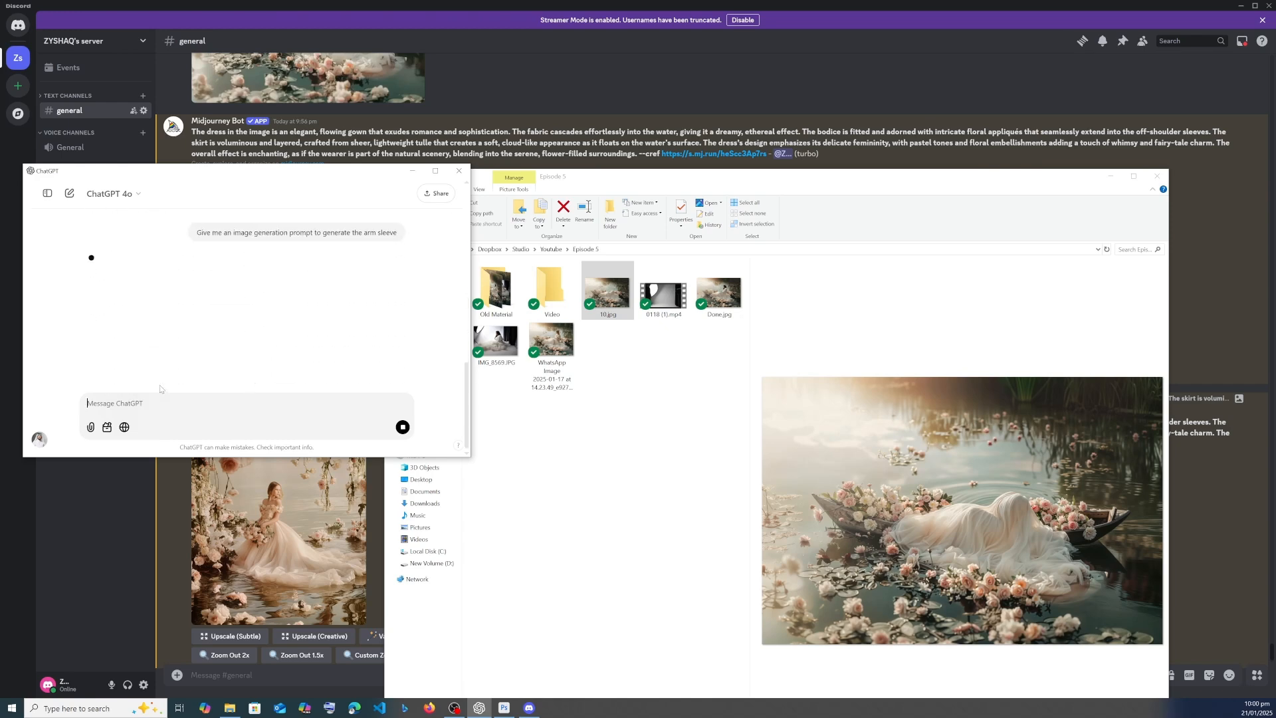
- Clear away the Discord and folder windows, copy ChatGPT's sleeve prompt and return to Photoshop
click(1240, 5)
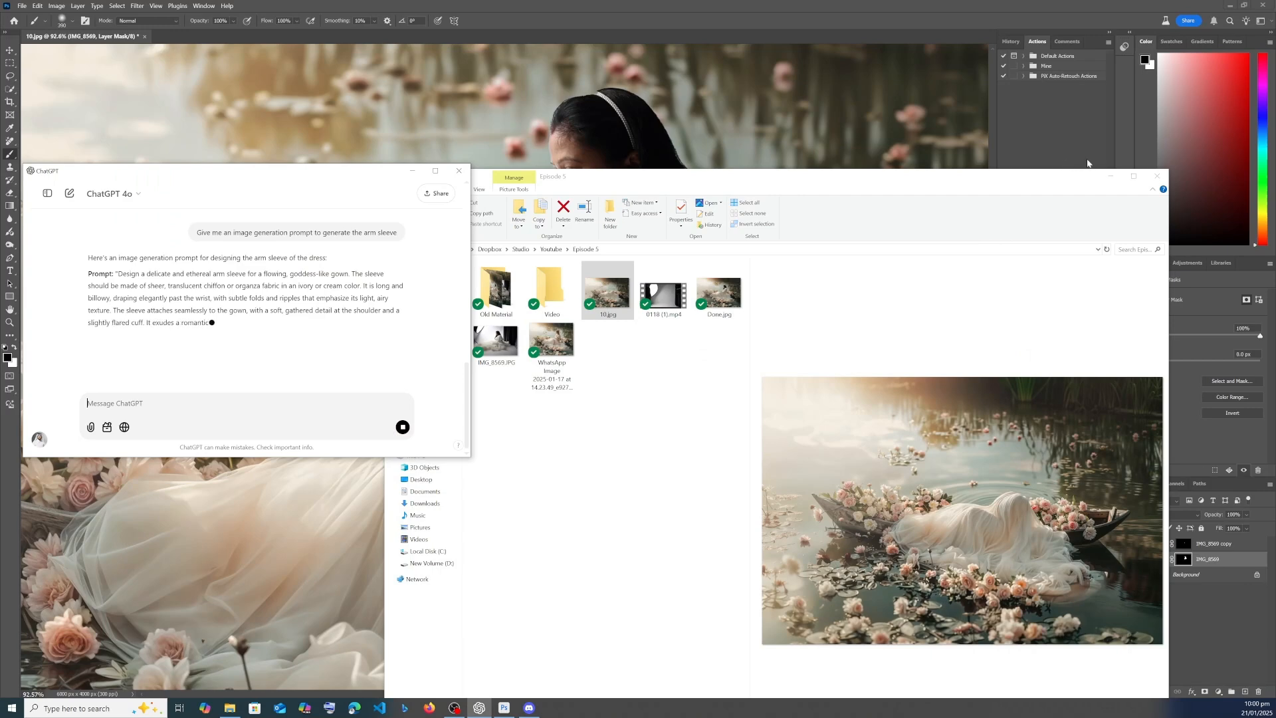
click(1109, 177)
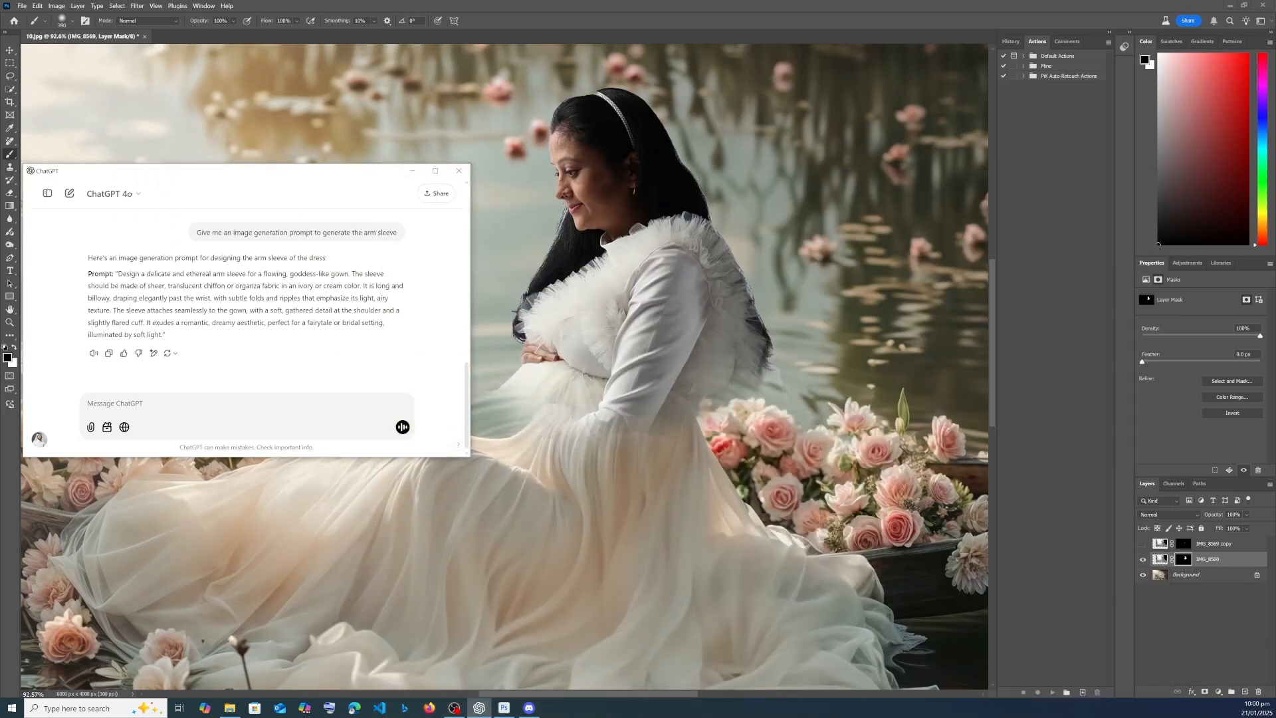
drag(118, 273, 155, 335)
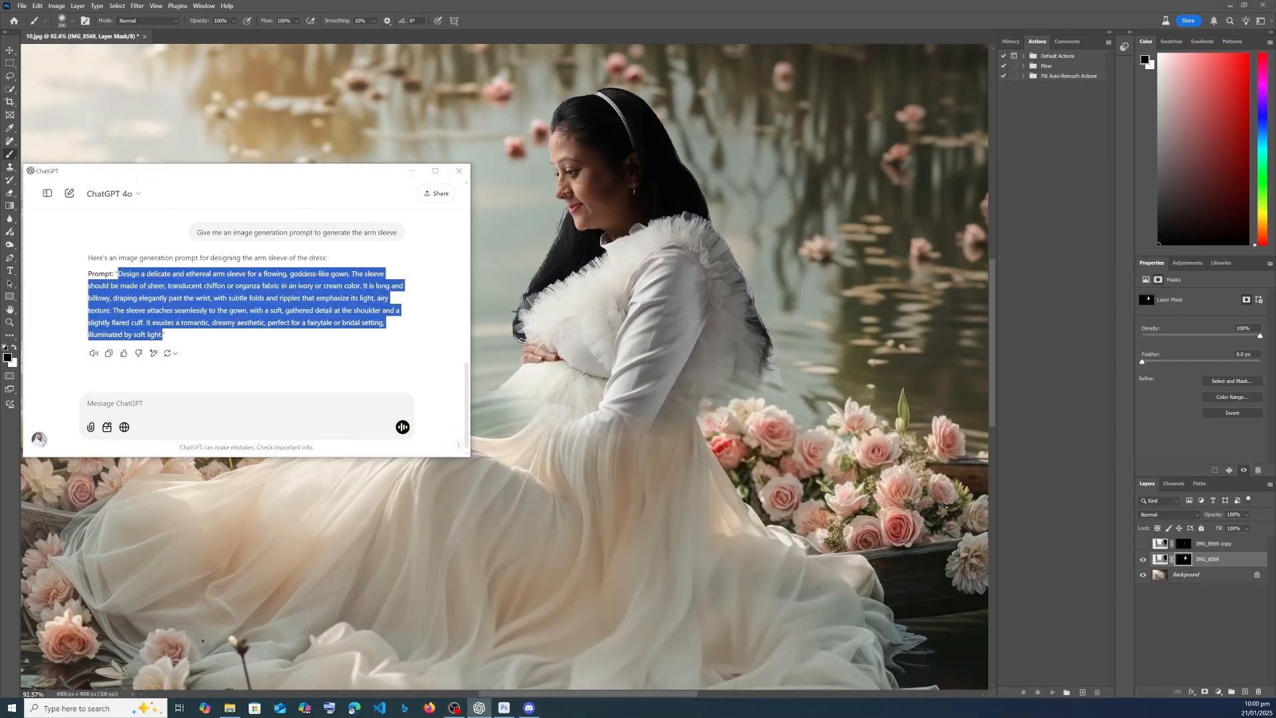
click(602, 4)
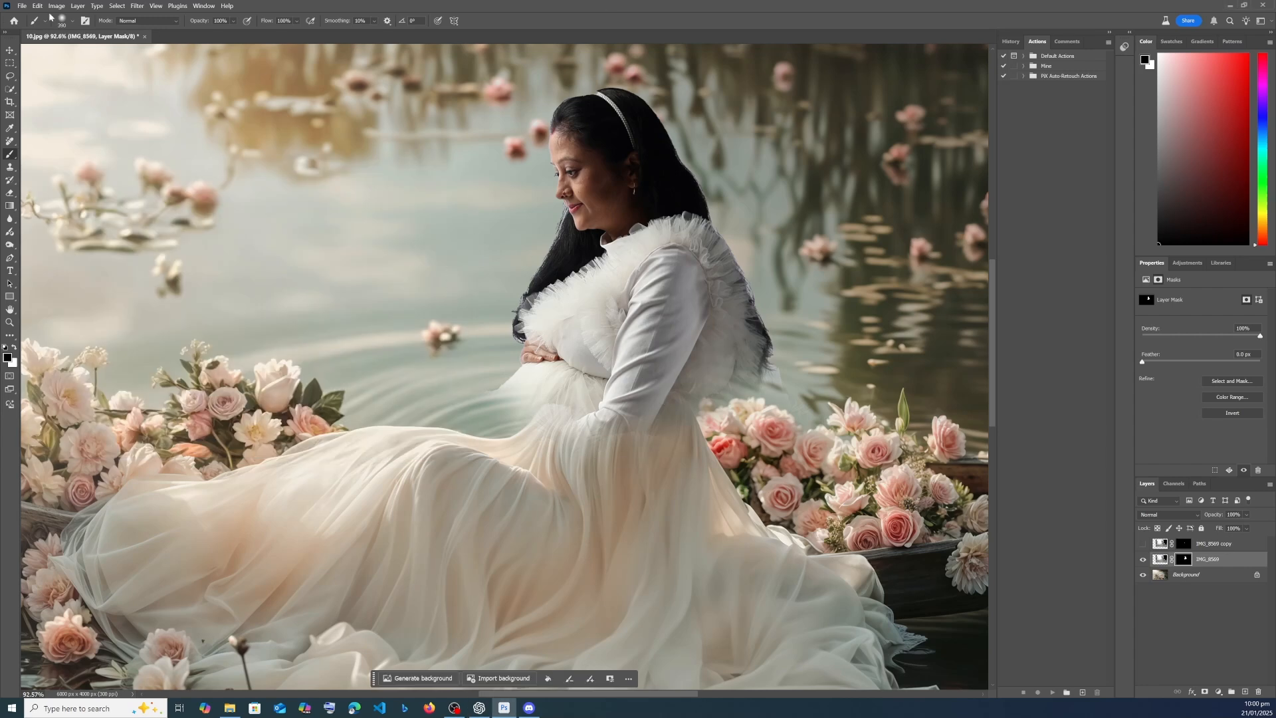
- Lasso the woman's arm and sleeve and run Generative Fill on it with the copied sleeve prompt
key(l)
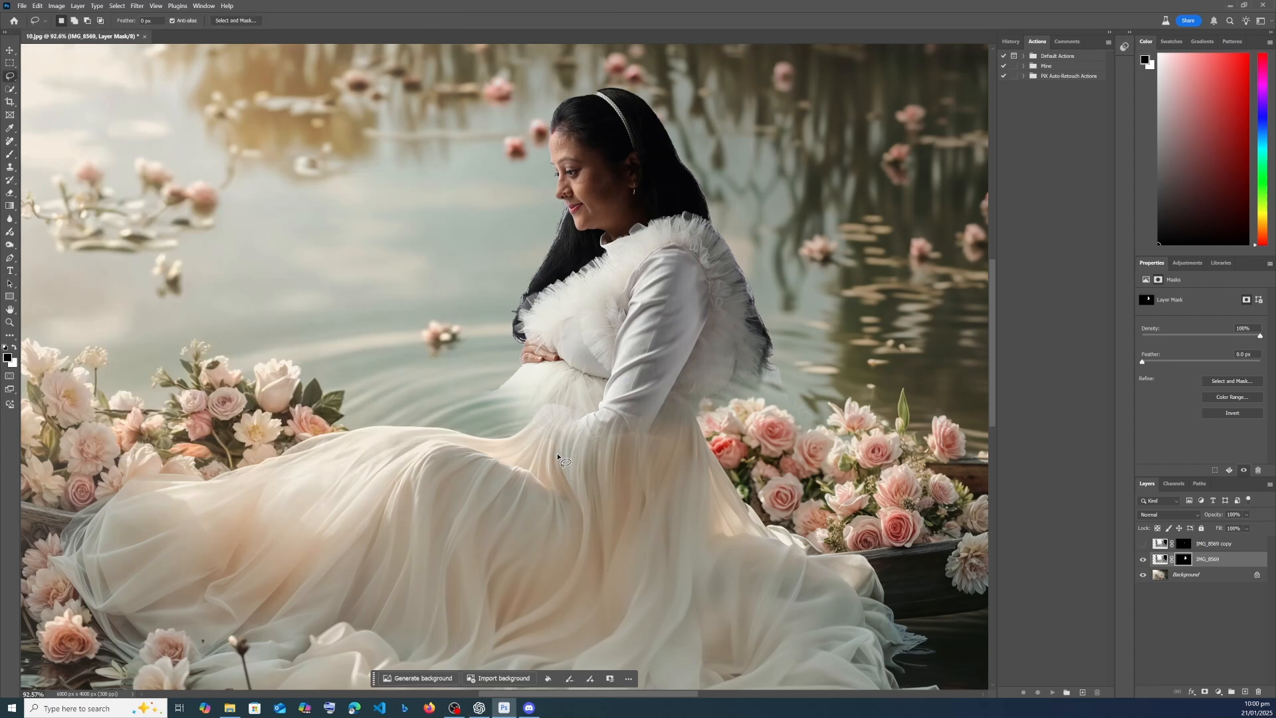
mouse_move(540, 458)
mouse_down()
mouse_move(657, 452)
mouse_move(718, 333)
mouse_move(710, 249)
mouse_up()
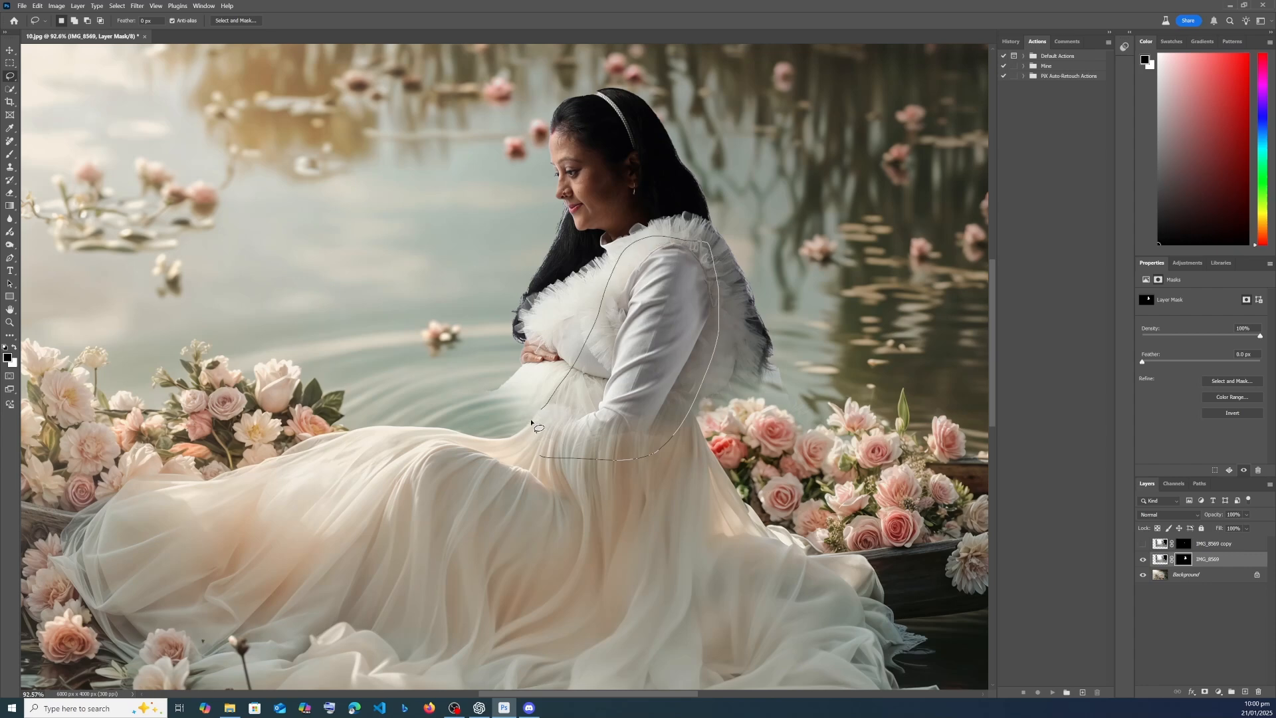
drag(531, 421, 530, 427)
click(555, 473)
key(ctrl+v)
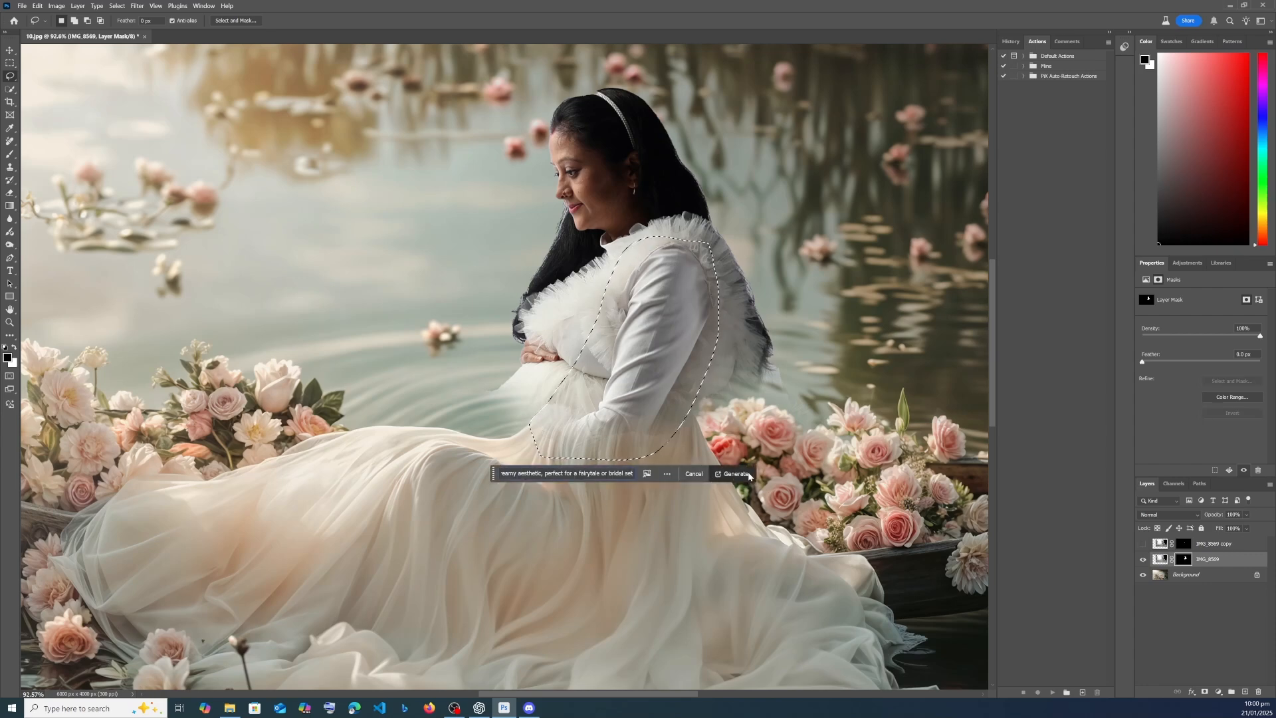
click(735, 474)
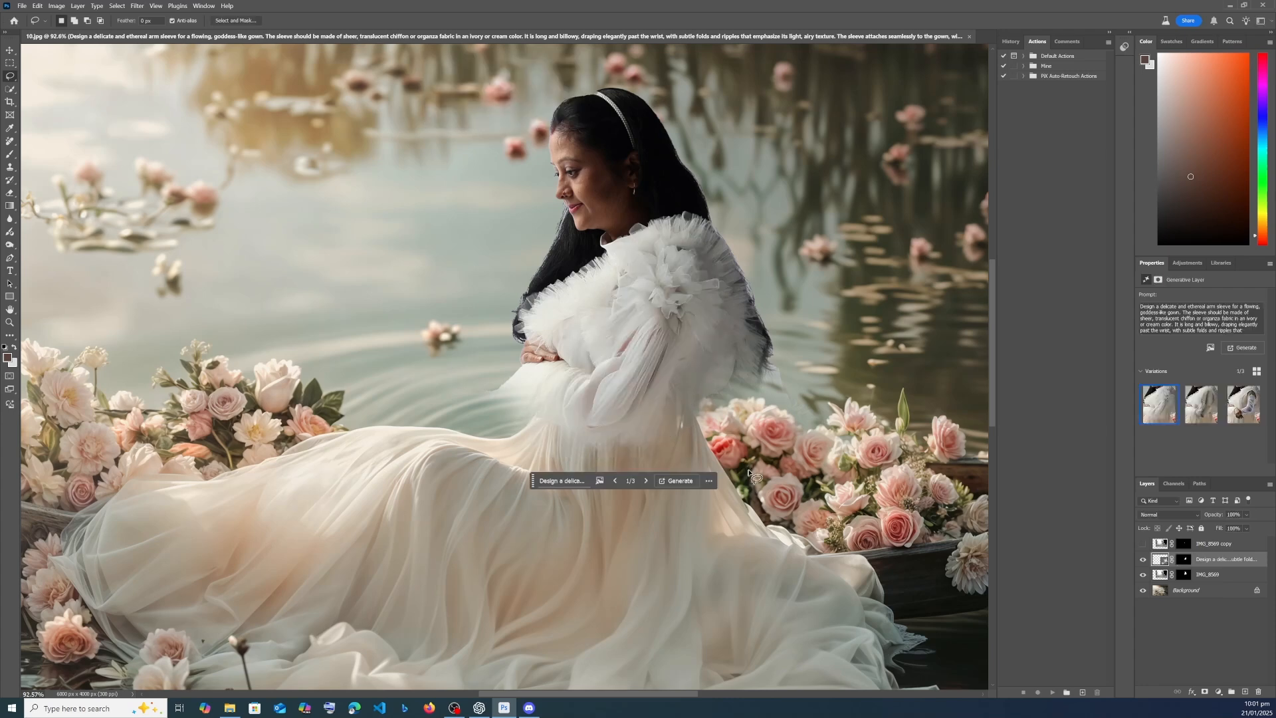
- Compare the three generated sleeve variations and undo the Generative Fill on the arm
click(1202, 404)
click(1244, 404)
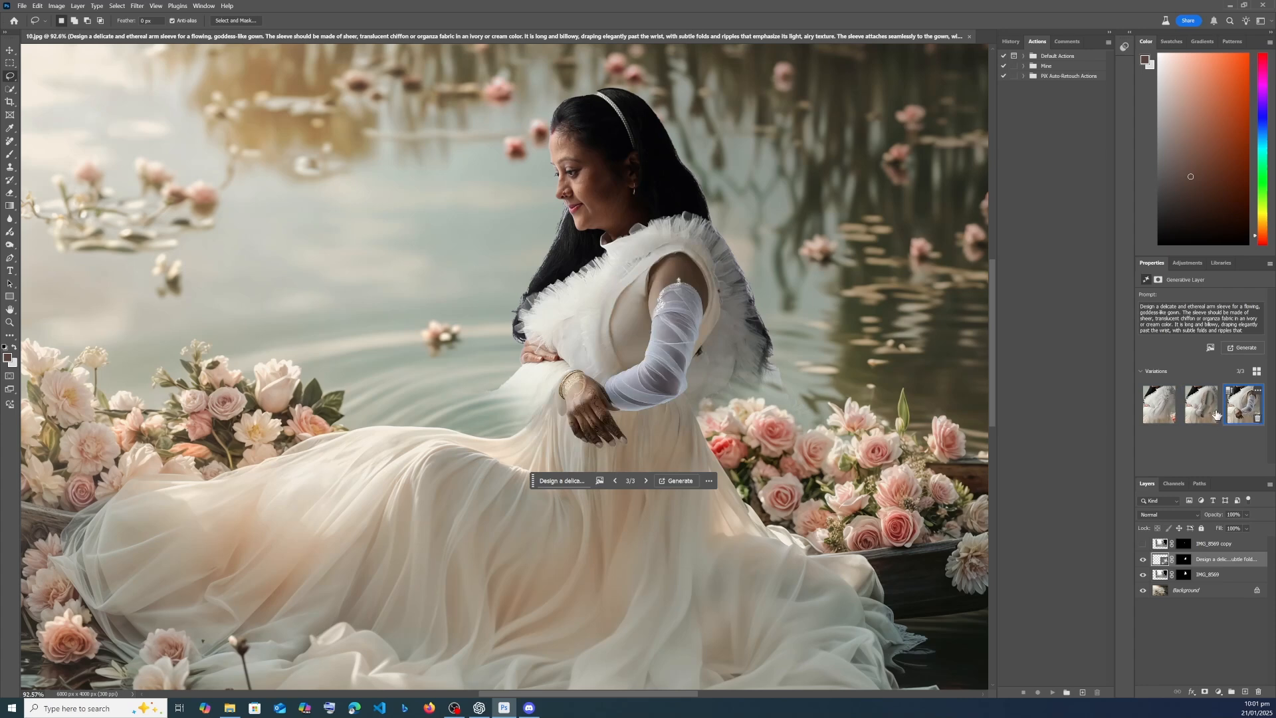
click(1198, 412)
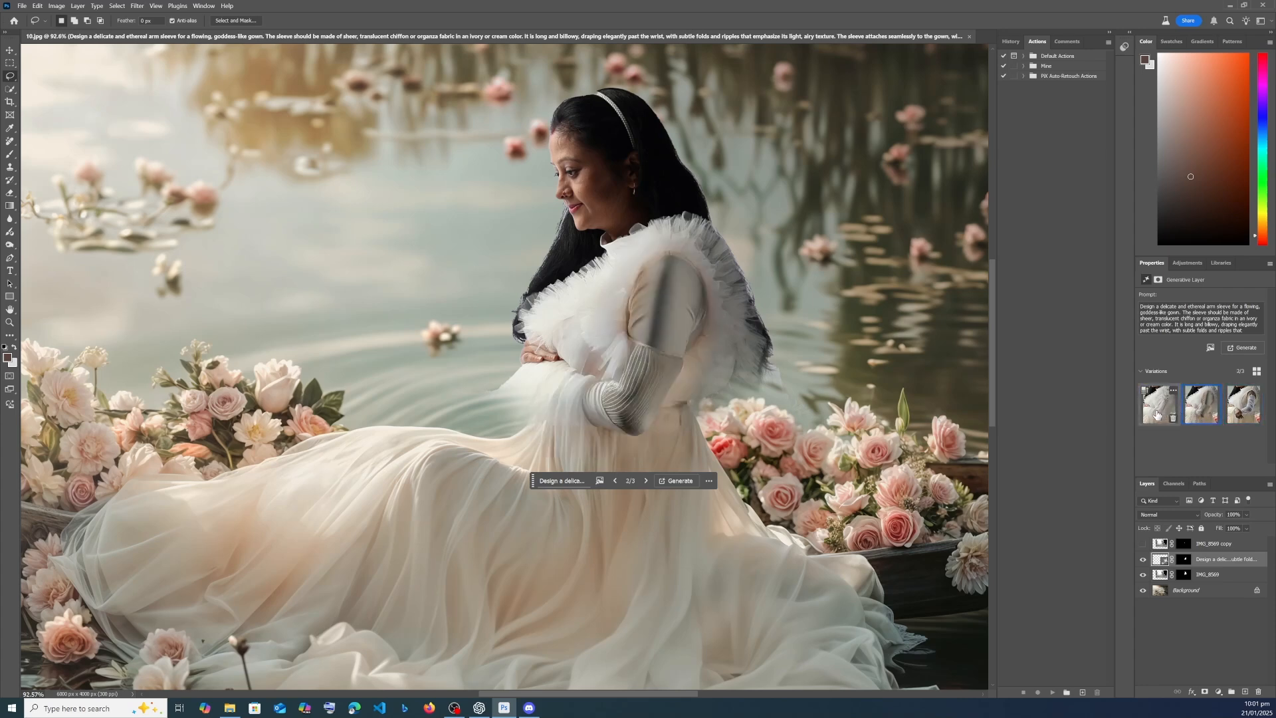
key(ctrl+z)
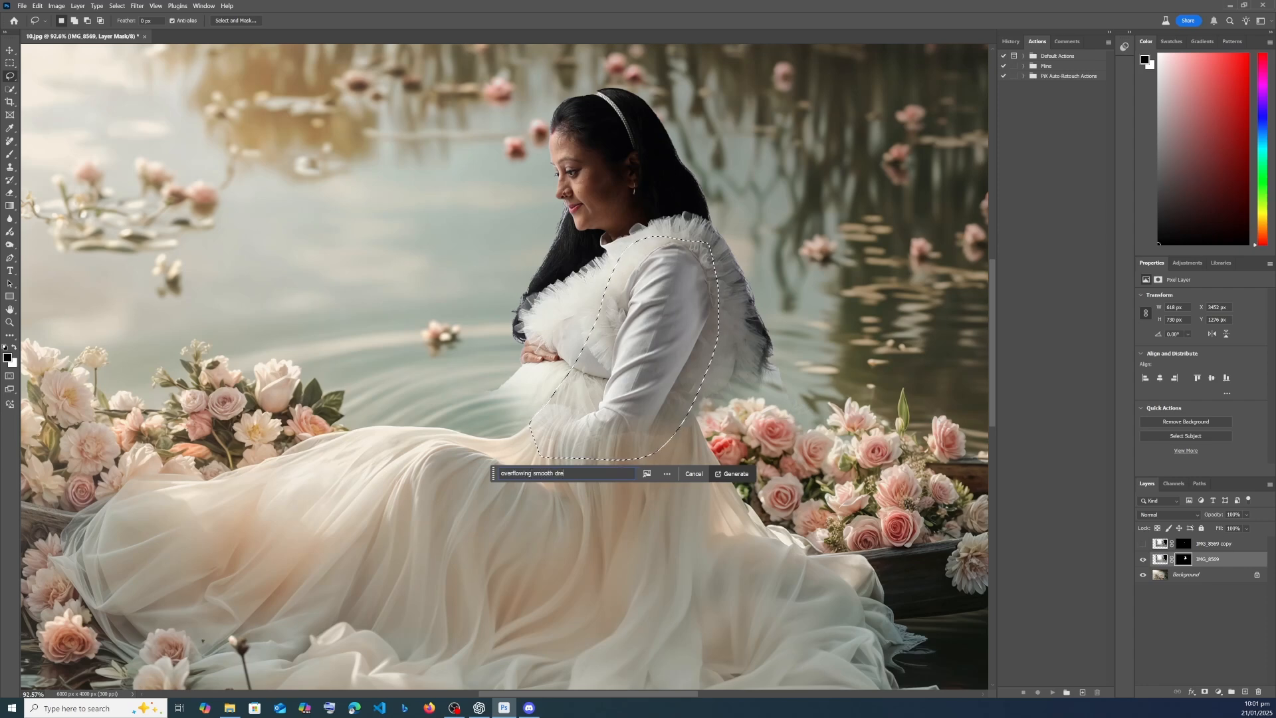
- Generate the sleeve in the arm selection again, with "overflowing smooth dress," placed before the copied sleeve prompt
text(,)
key(ctrl+v)
key(Return)
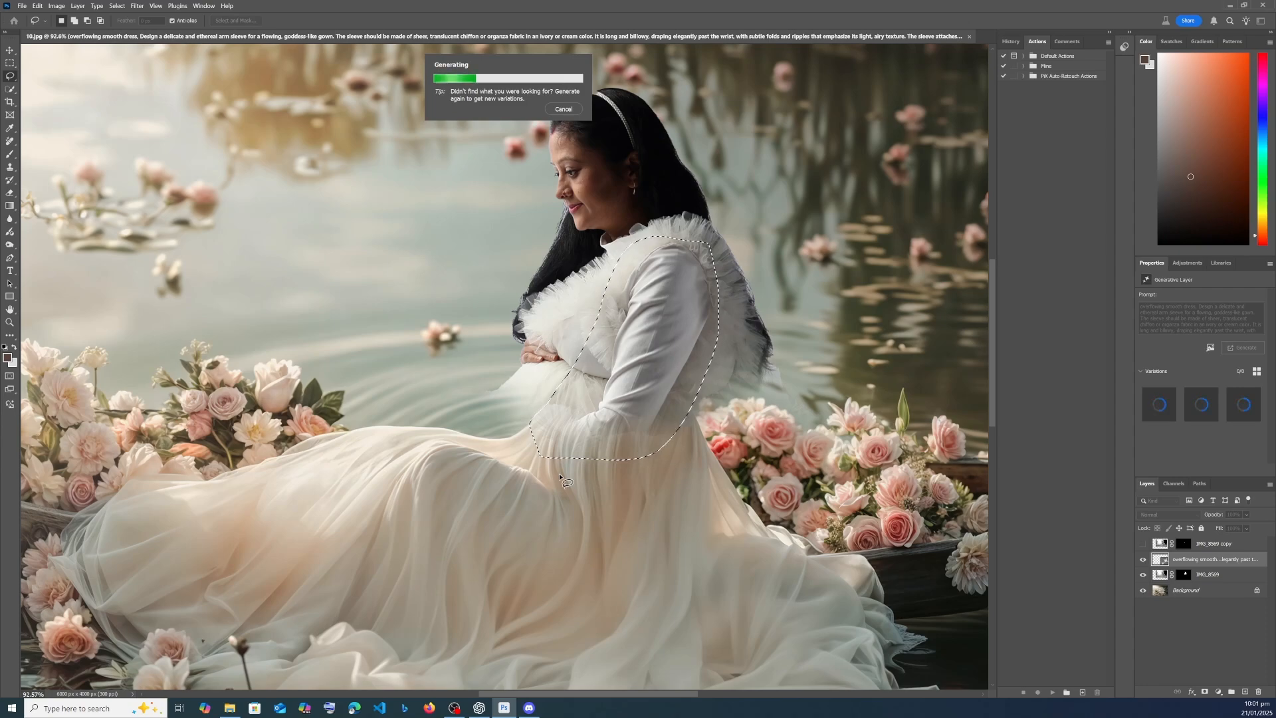
- Switch to Discord, submit the copied sleeve prompt to Midjourney with /imagine and return to Photoshop
click(529, 707)
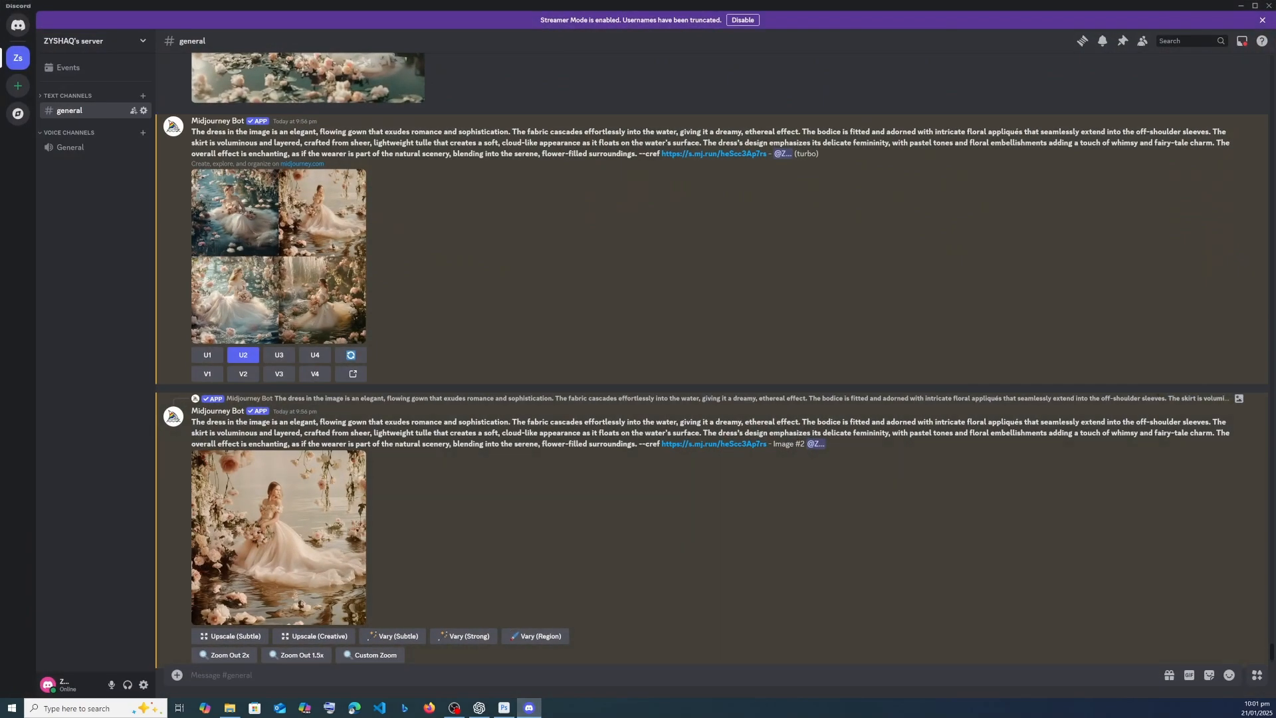
text(/imagine)
key(Tab)
text(Design a delicate and ethereal arm sleeve for a flowing, goddess-like gown. The sleeve should be made of sheer, translucent chiffon or organza fabric in an ivory or cream color. It is long and billowy, draping elegantly past the wrist, with subtle folds and ripples that emphasize its light, airy texture. The sleeve attaches seamlessly to the gown, with a soft, gathered detail at the shoulder and a slightly flared cuff. It exudes a romantic, dreamy aesthetic, perfect for a fairytale or bridal setting, illuminated by soft light.)
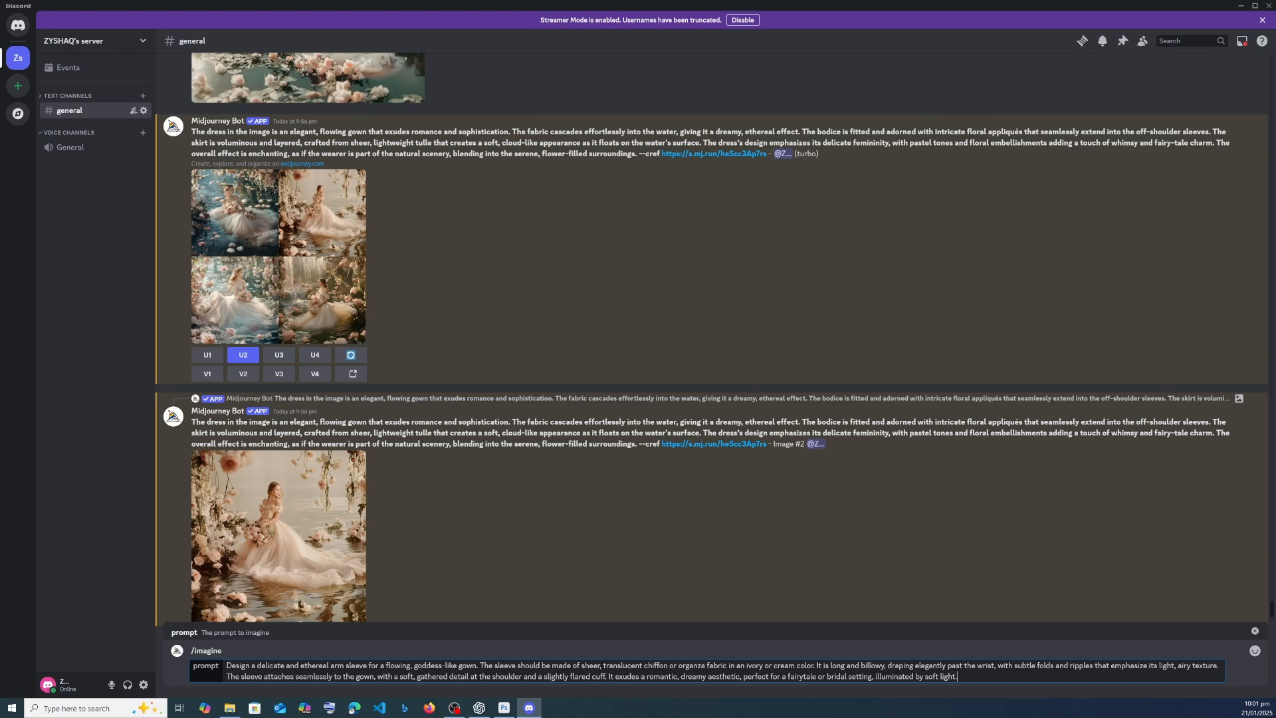
key(Return)
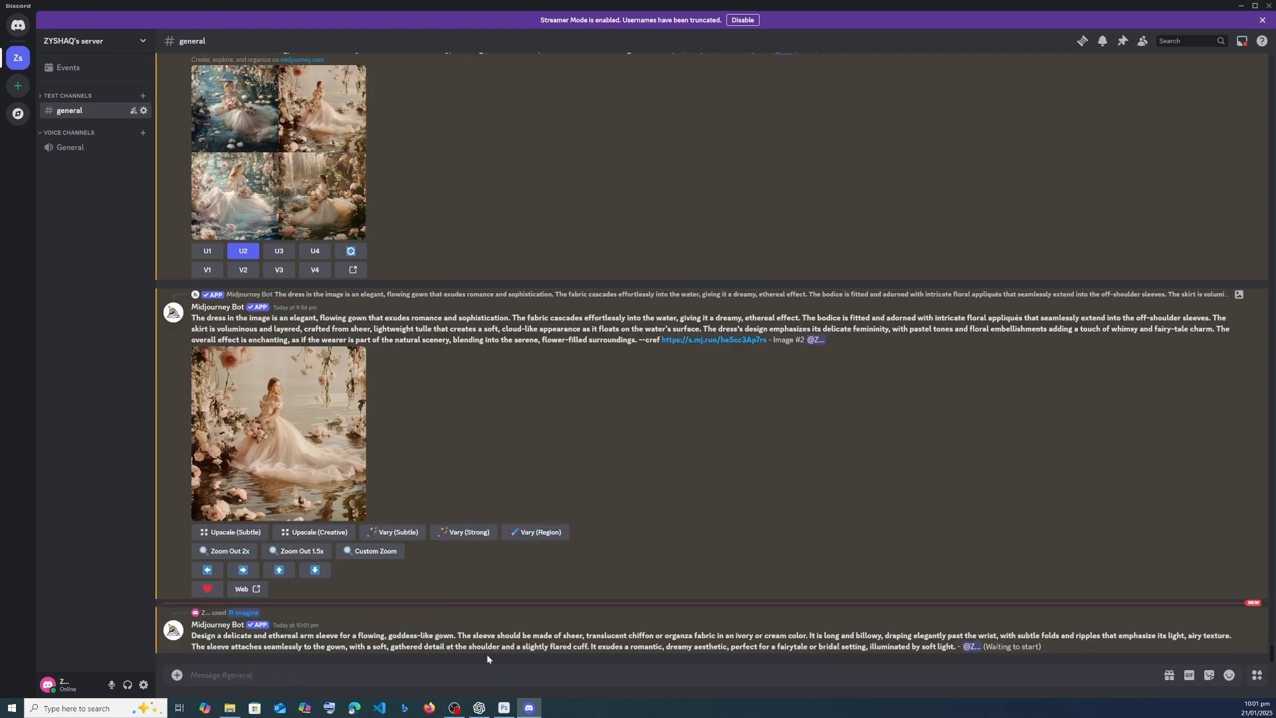
click(1241, 6)
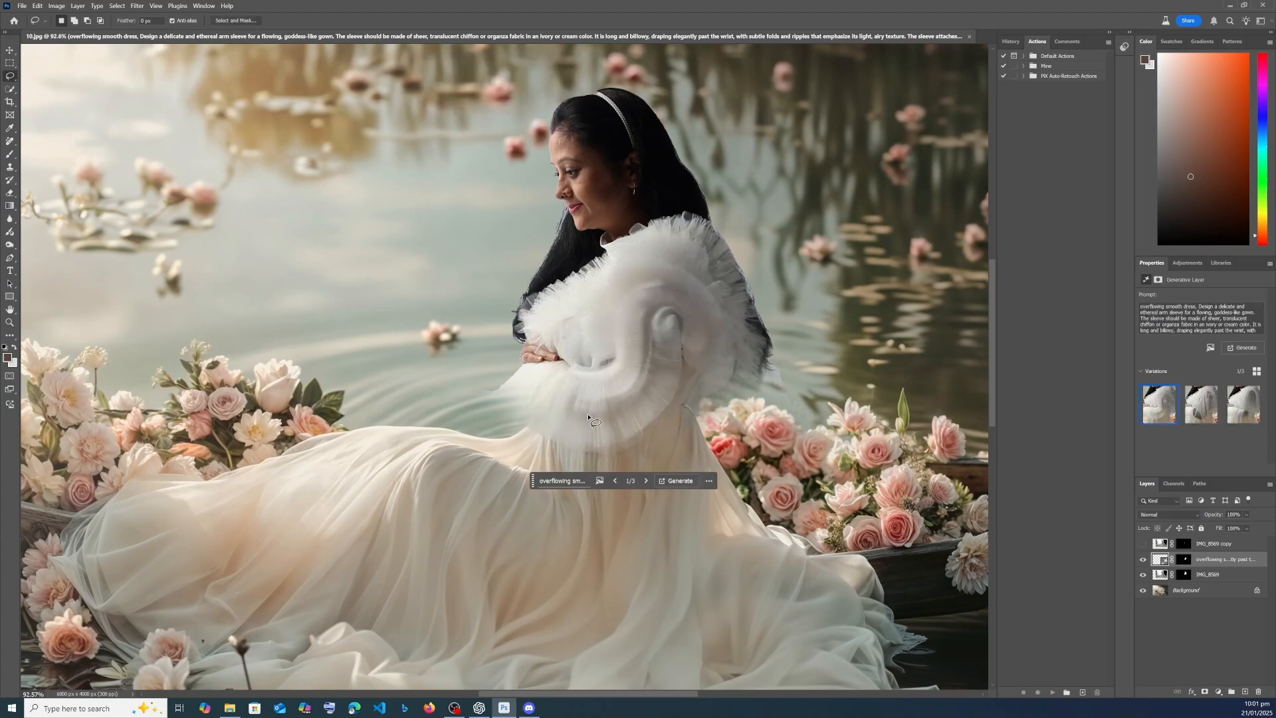
- Compare the new sleeve variations and apply the third one
click(1203, 404)
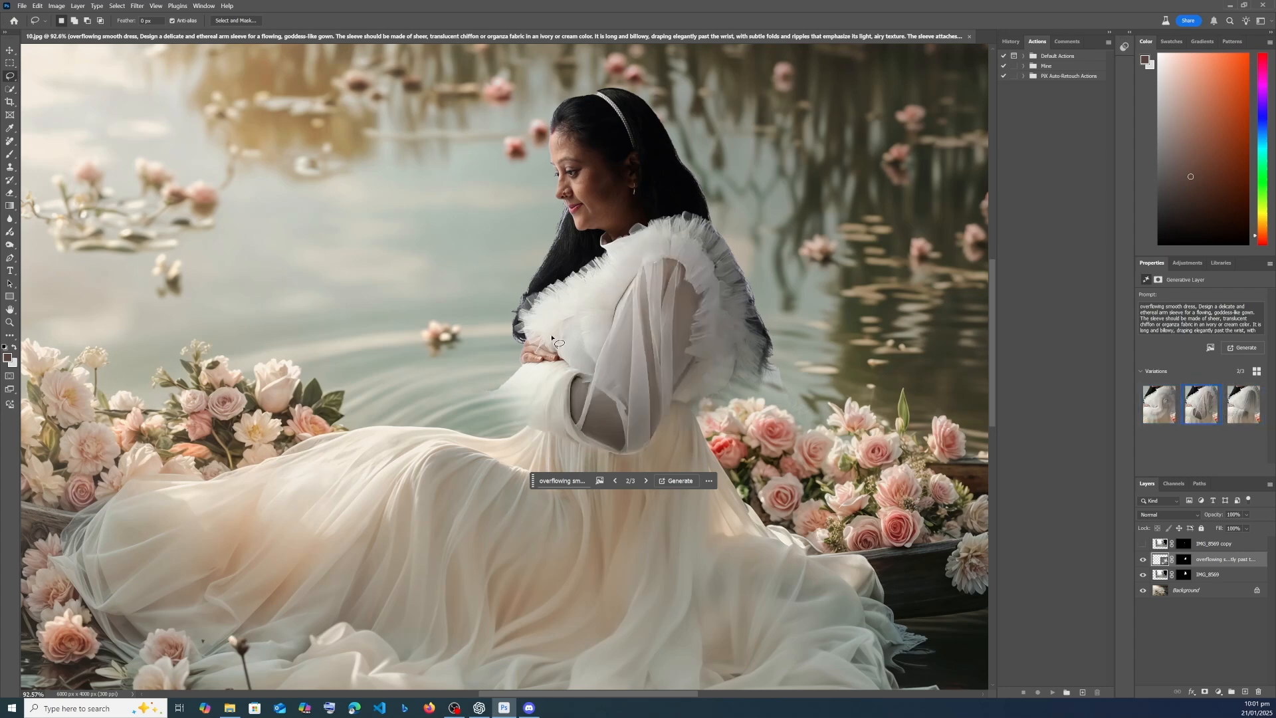
click(1233, 409)
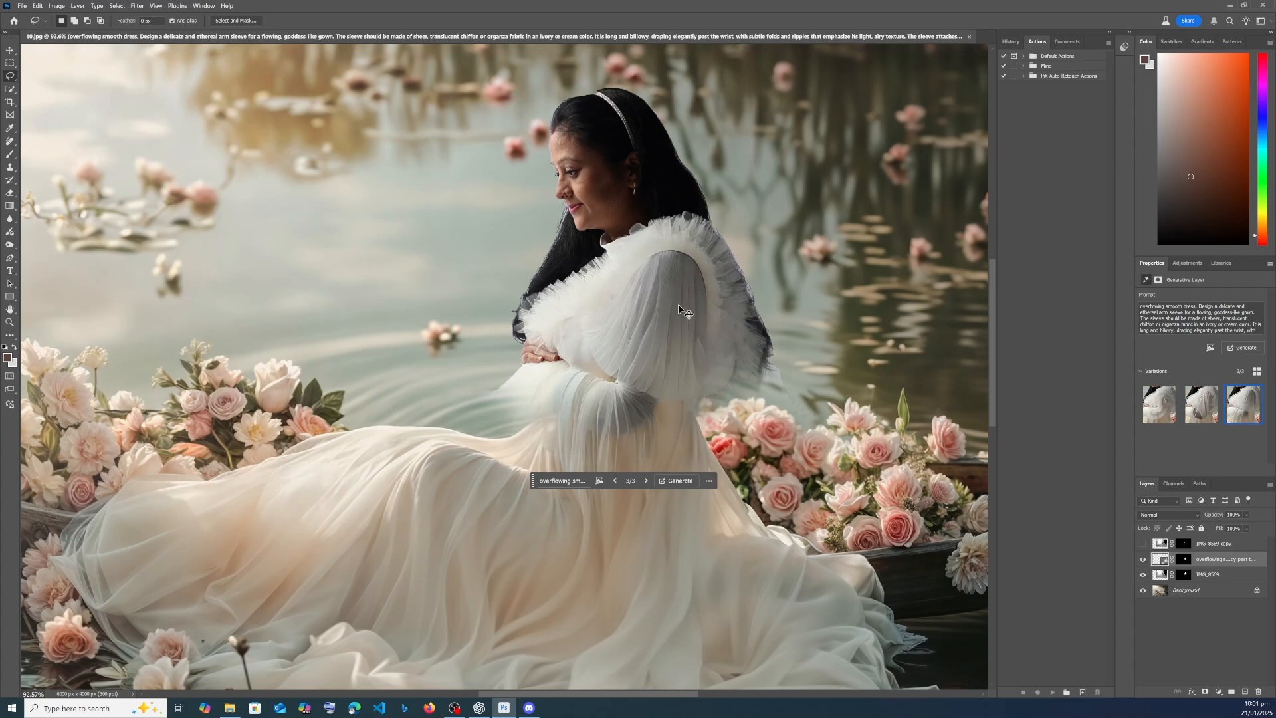
scroll(696, 333, down, 3)
scroll(696, 332, up, 3)
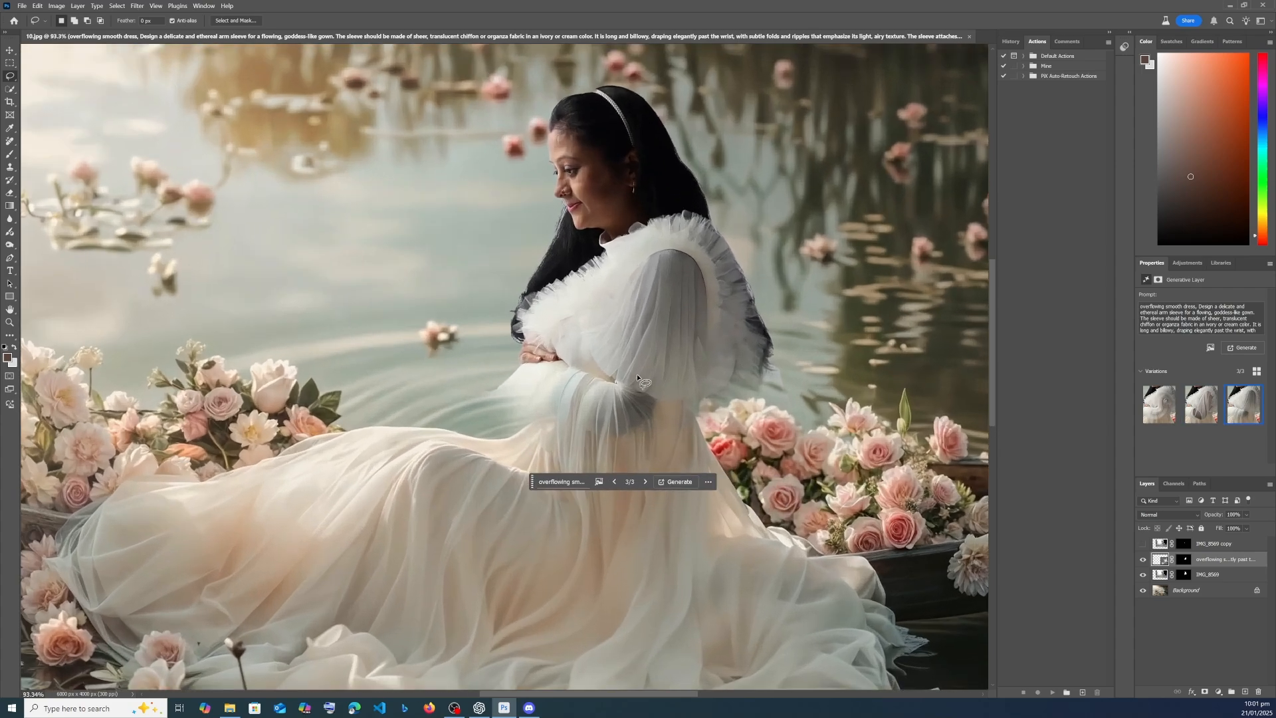
- Lasso the faded belly area below the woman's hands down to the skirt and open a Generative Fill prompt for it
scroll(630, 345, up, 3)
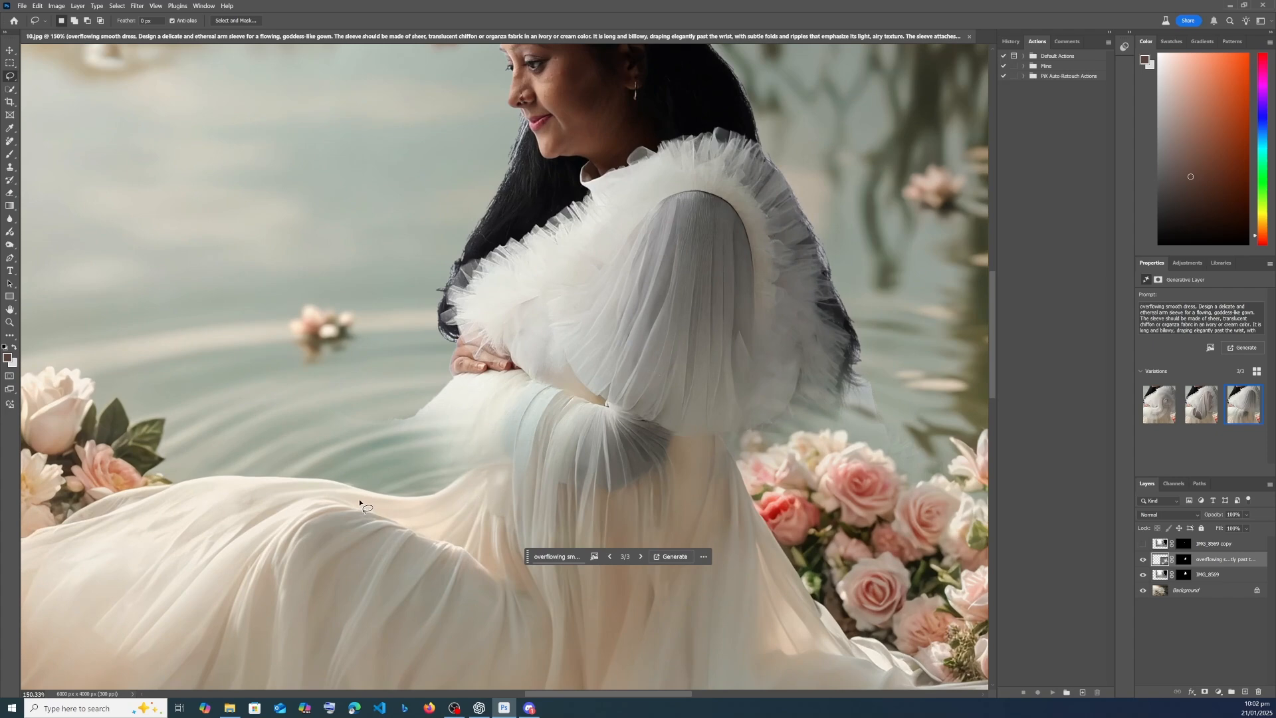
drag(359, 500, 372, 440)
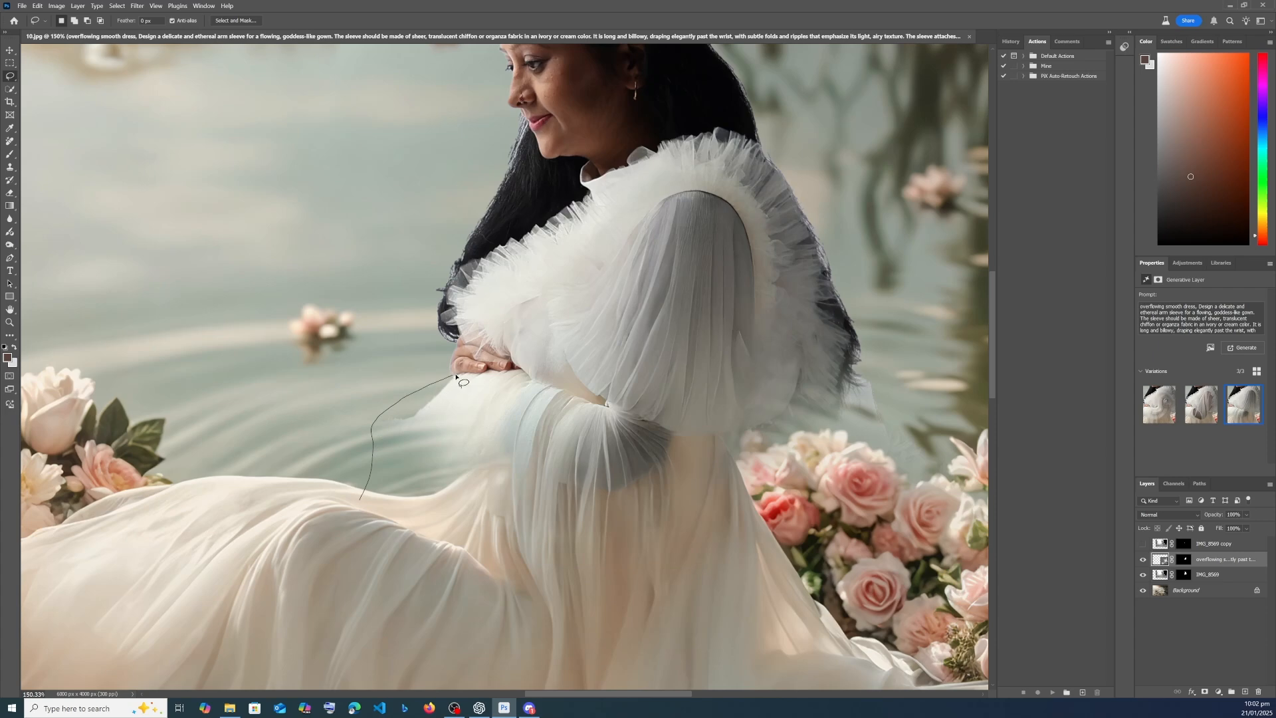
mouse_move(456, 376)
mouse_down()
mouse_move(526, 372)
mouse_move(546, 395)
mouse_move(523, 462)
mouse_move(439, 528)
mouse_up()
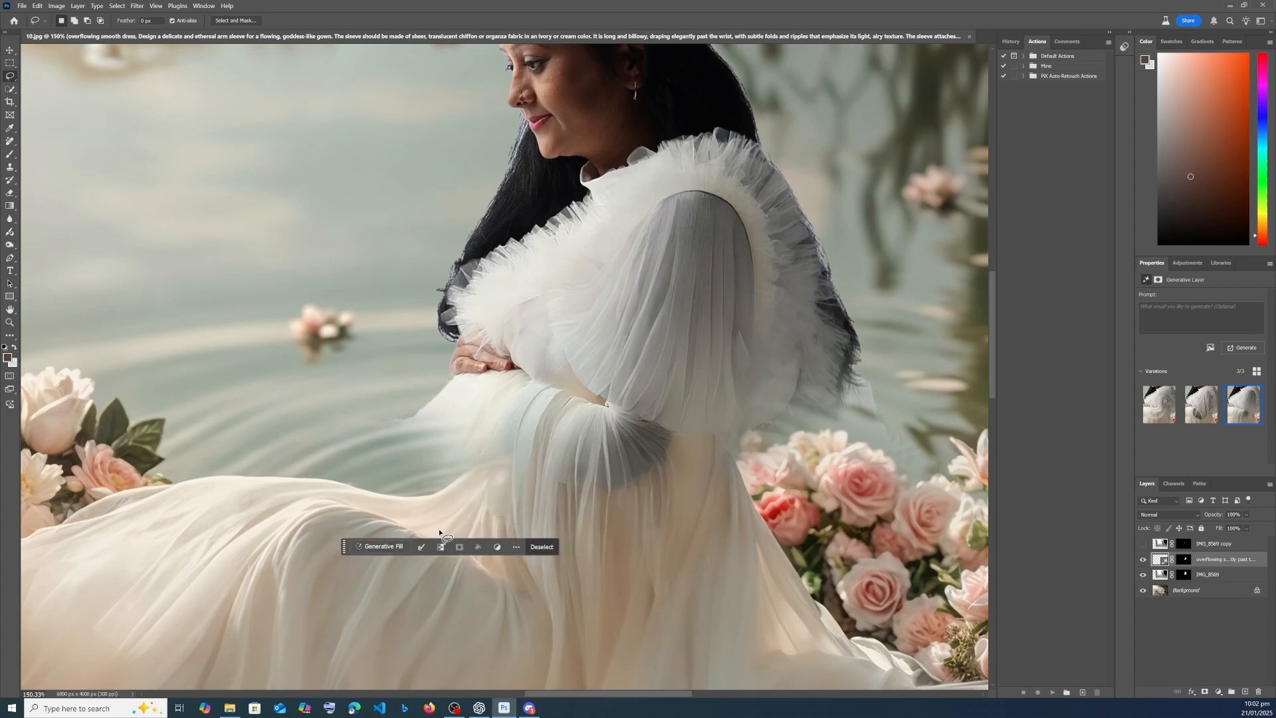
click(380, 546)
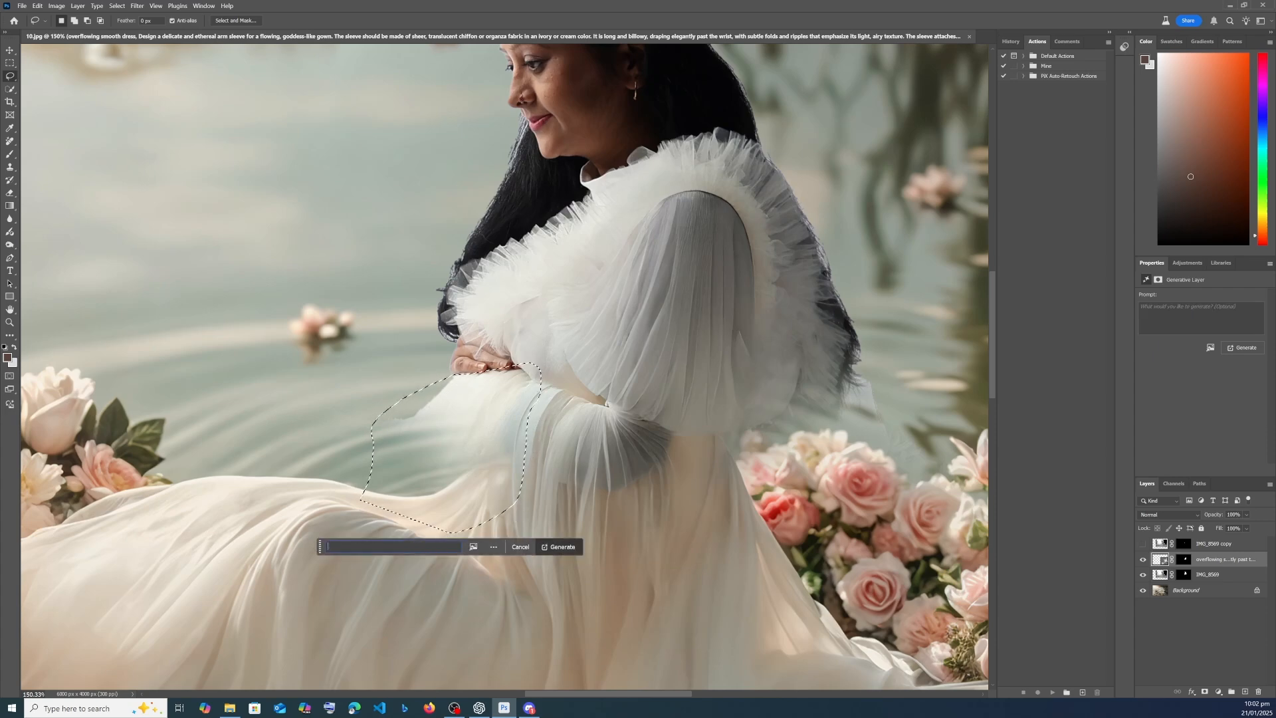
- Switch to ChatGPT, send "Write me a prompt for this dress to generate a maternity belly" and return to Photoshop
click(479, 707)
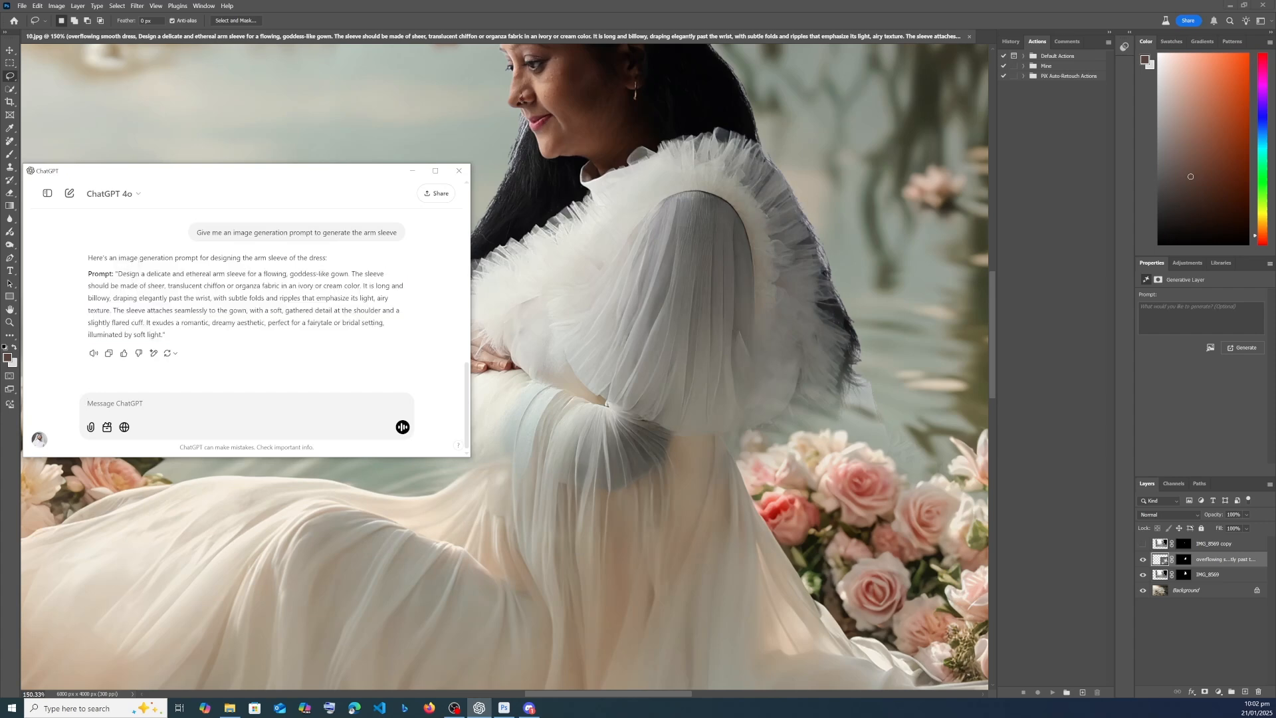
text(Writ)
text(ly)
key(Return)
key(alt+Tab)
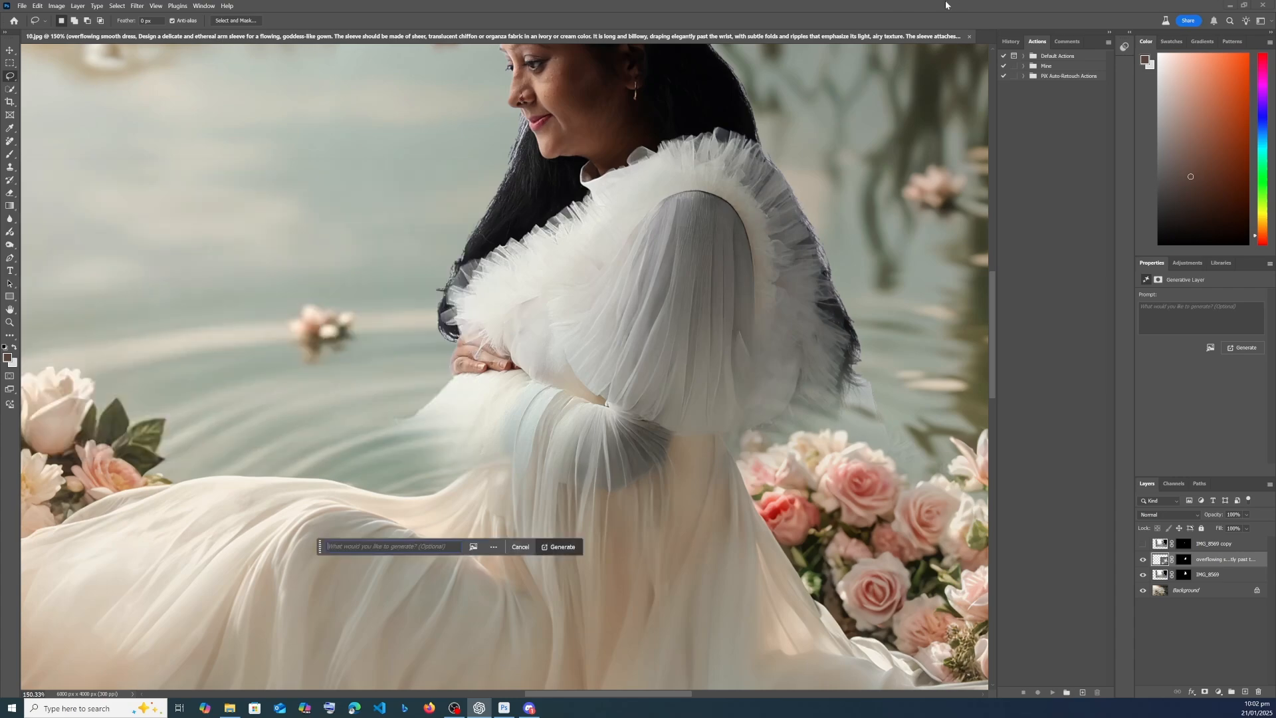
- Switch to Discord, enlarge Midjourney's sleeve image grid and upscale the third image
click(529, 707)
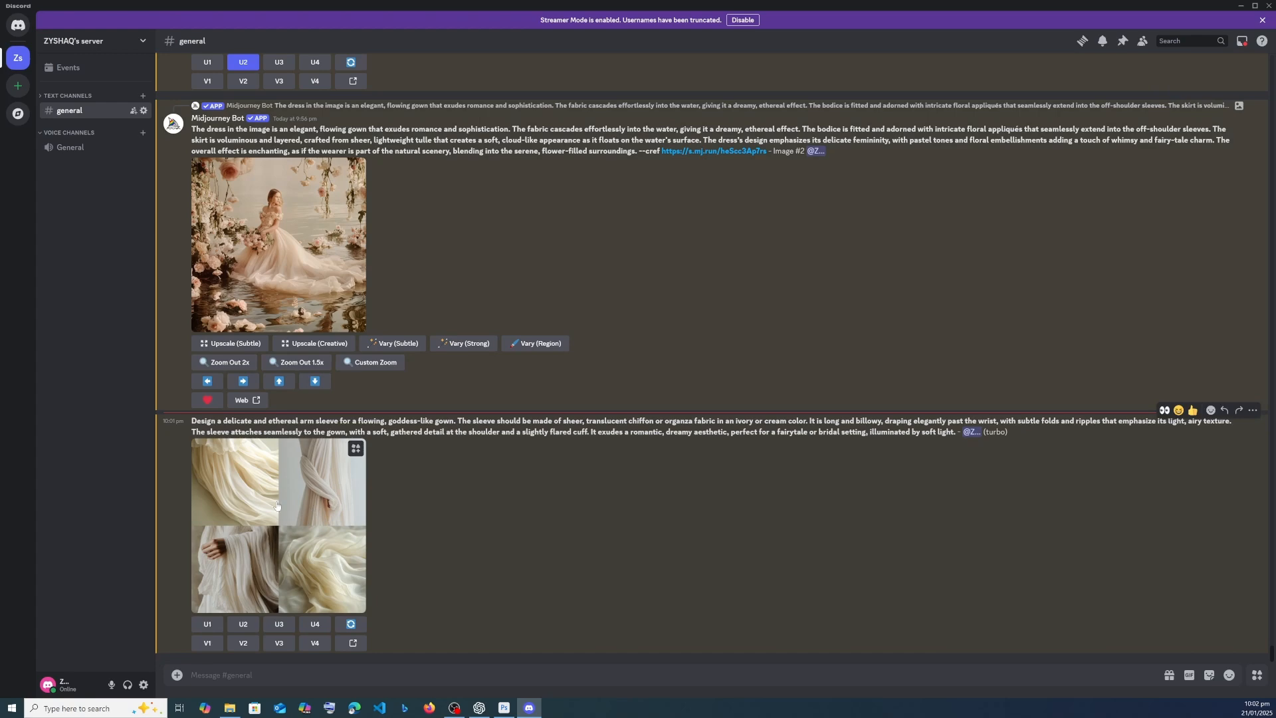
click(322, 504)
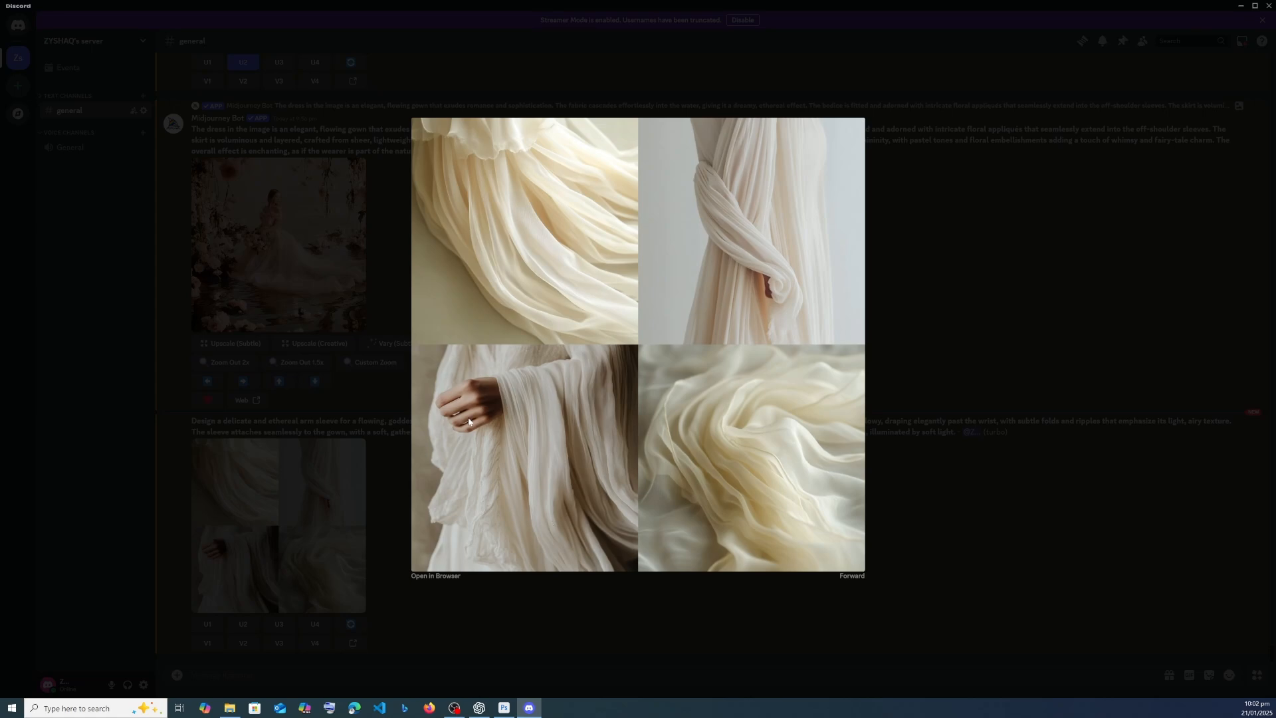
click(270, 474)
click(279, 624)
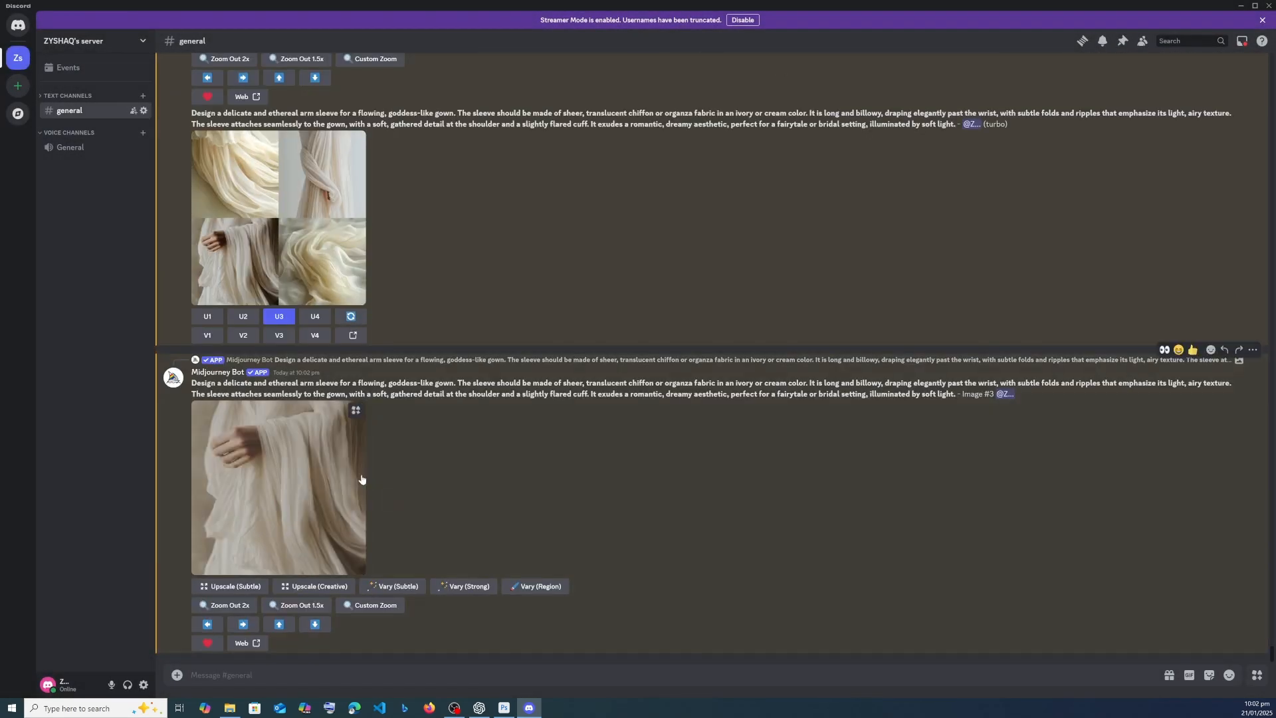
- Start saving the upscaled sleeve image and get the Episode 5 folder's path from File Explorer
right_click(335, 464)
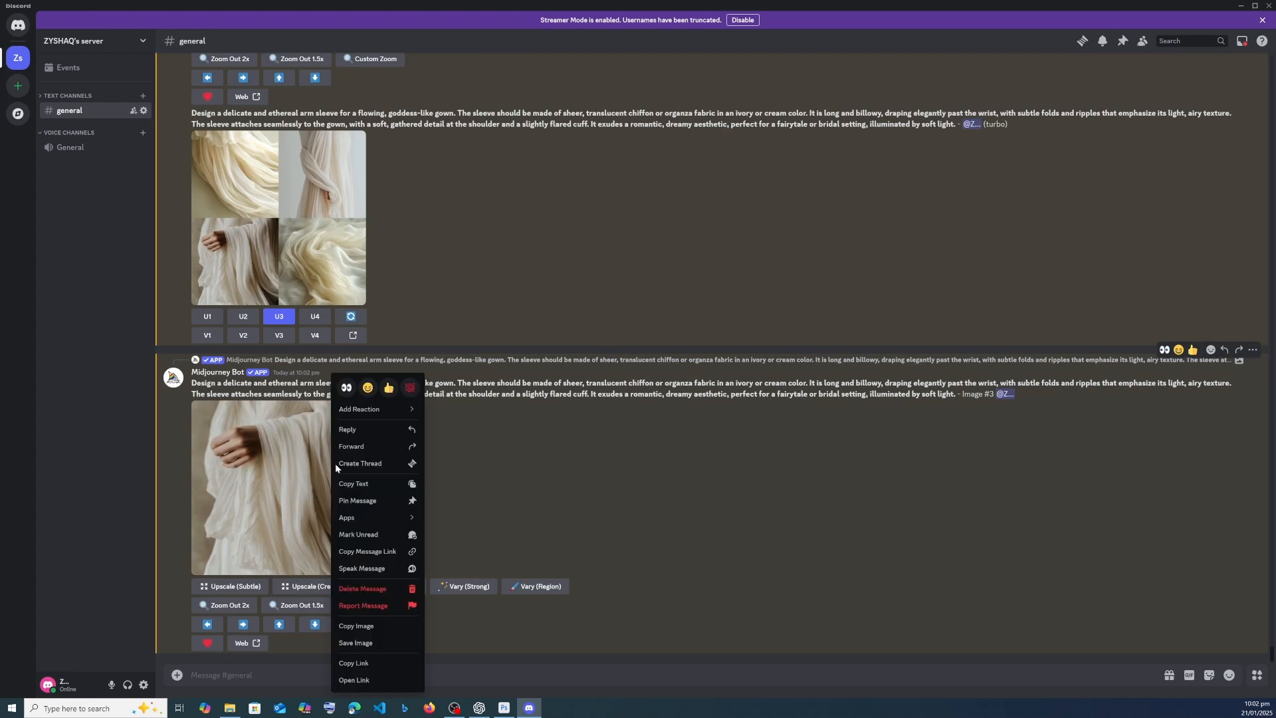
click(389, 639)
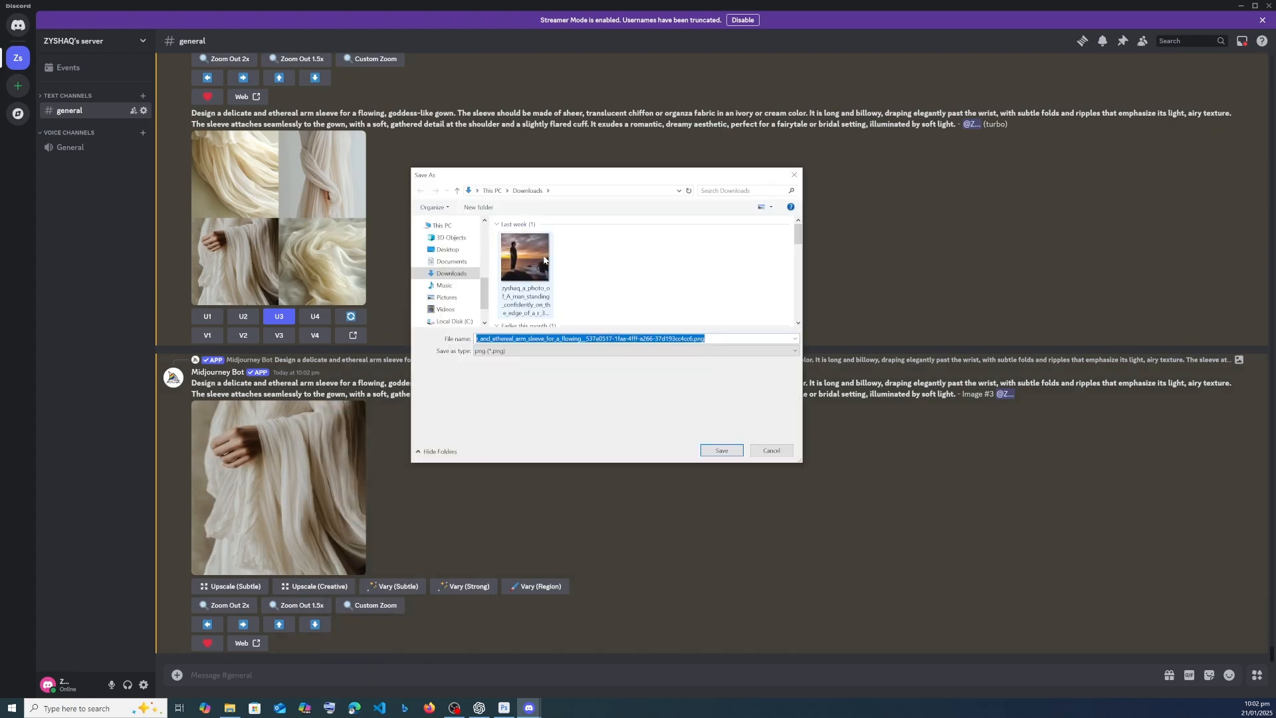
click(230, 708)
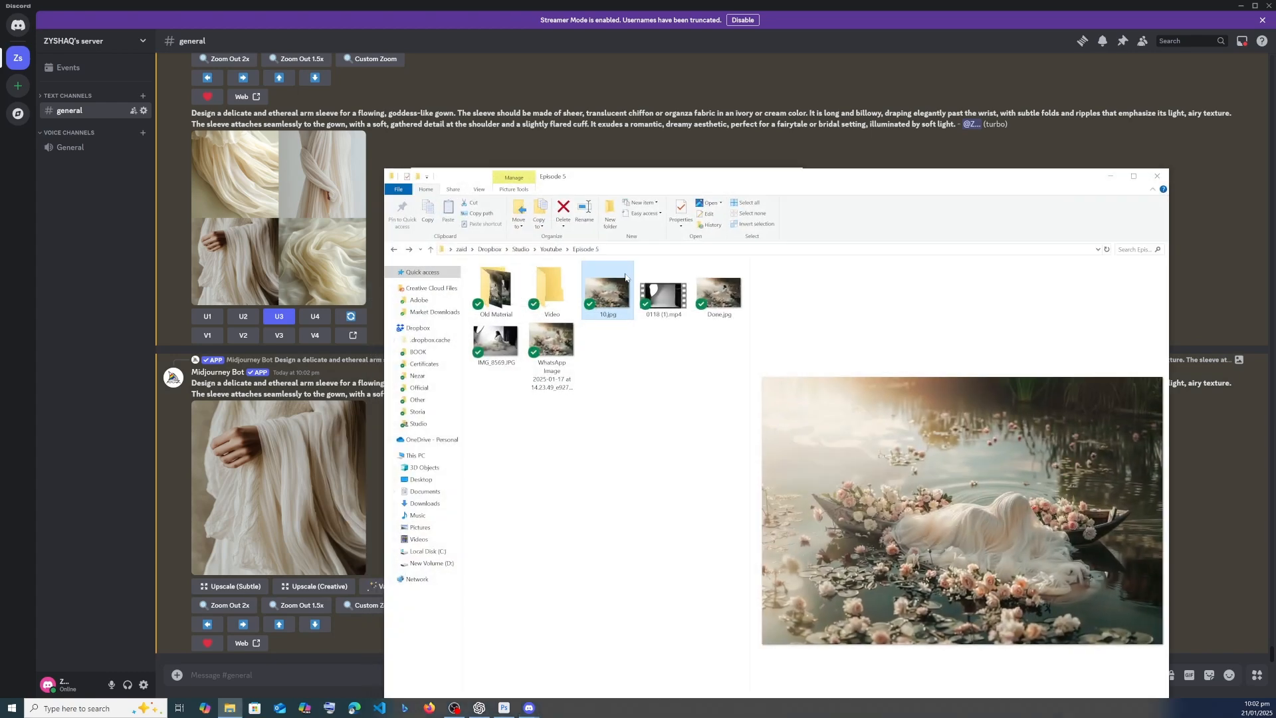
key(alt+d)
click(753, 5)
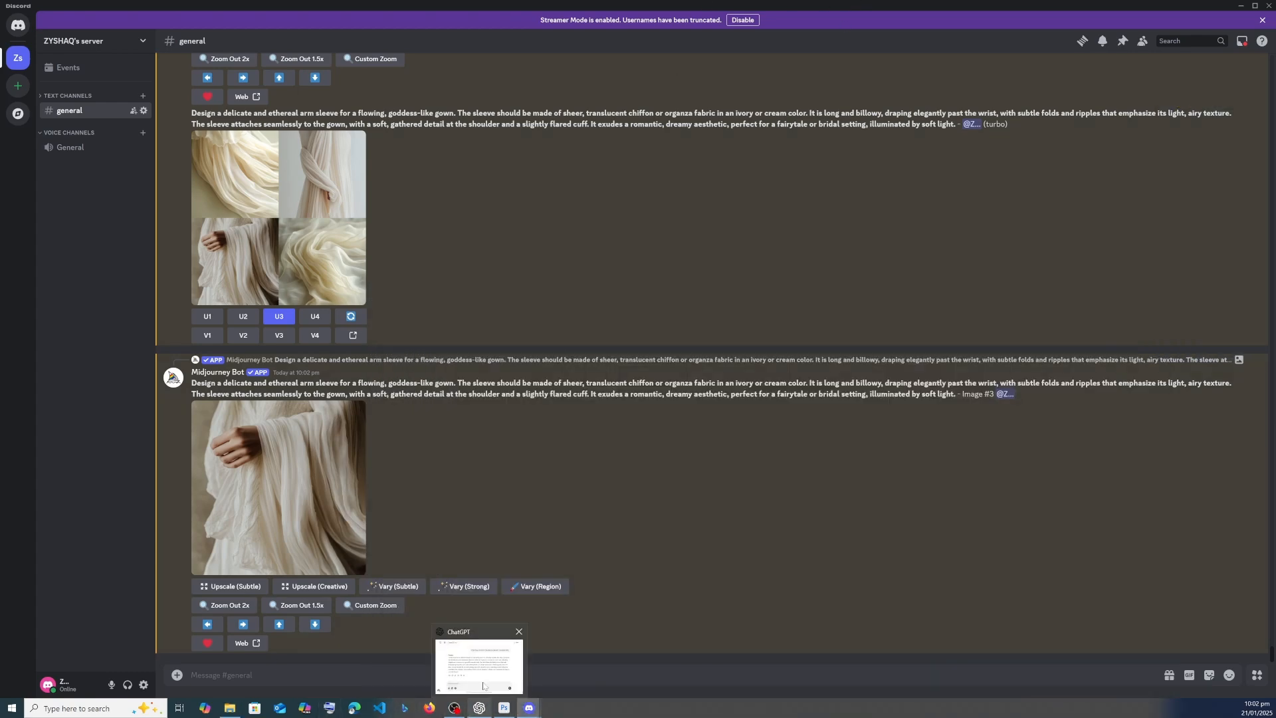
- Save the enlarged sleeve image as a PNG in the Episode 5 folder and return to Photoshop
mouse_move(503, 708)
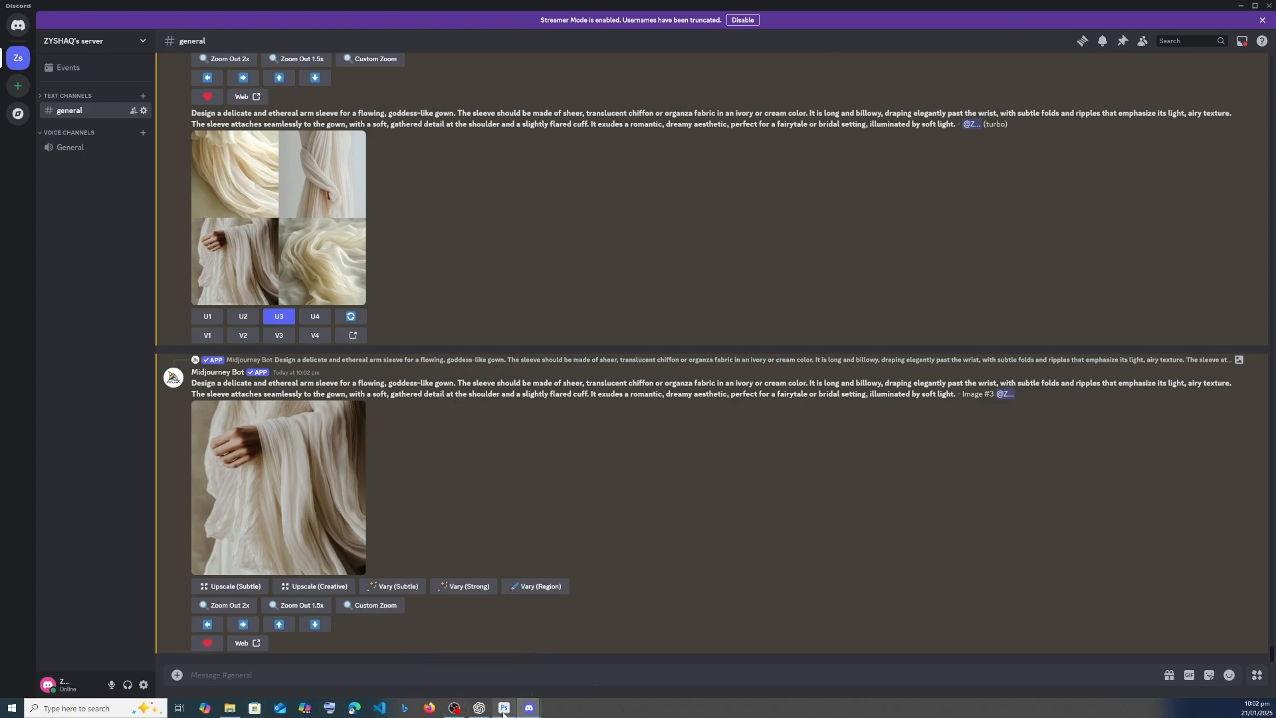
click(293, 492)
right_click(619, 347)
click(652, 372)
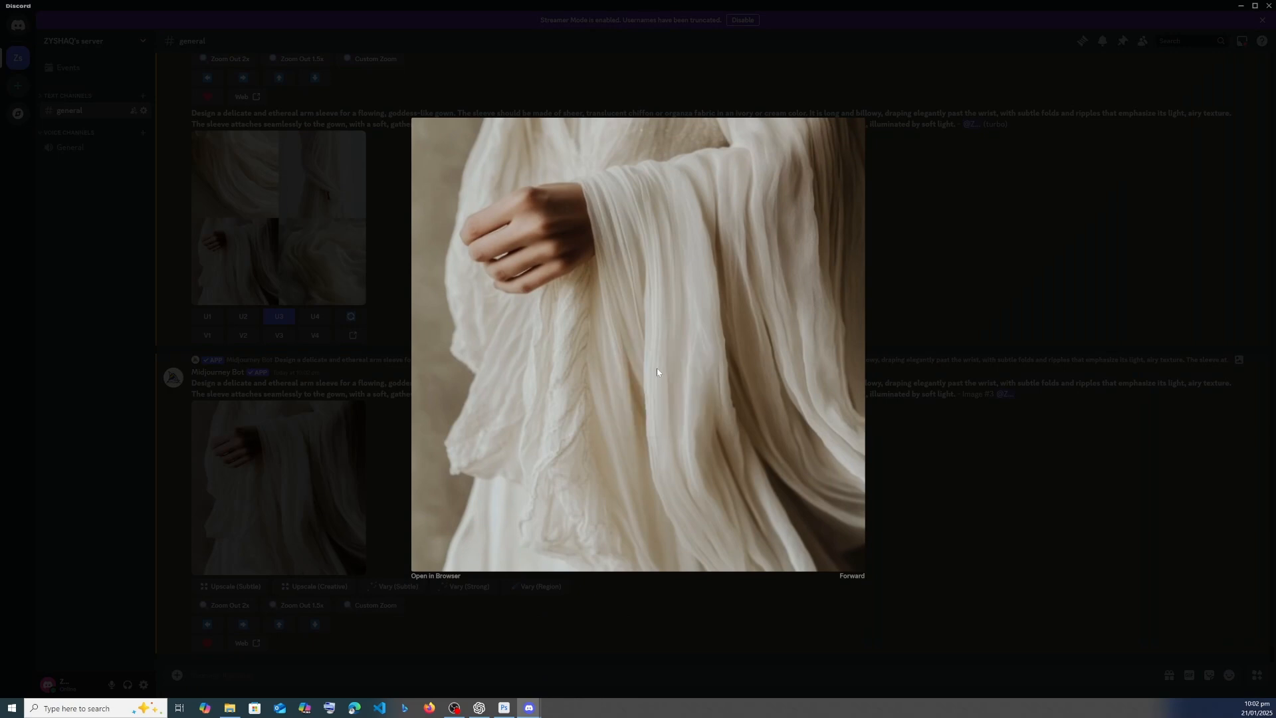
click(595, 192)
key(ctrl+v)
key(Return)
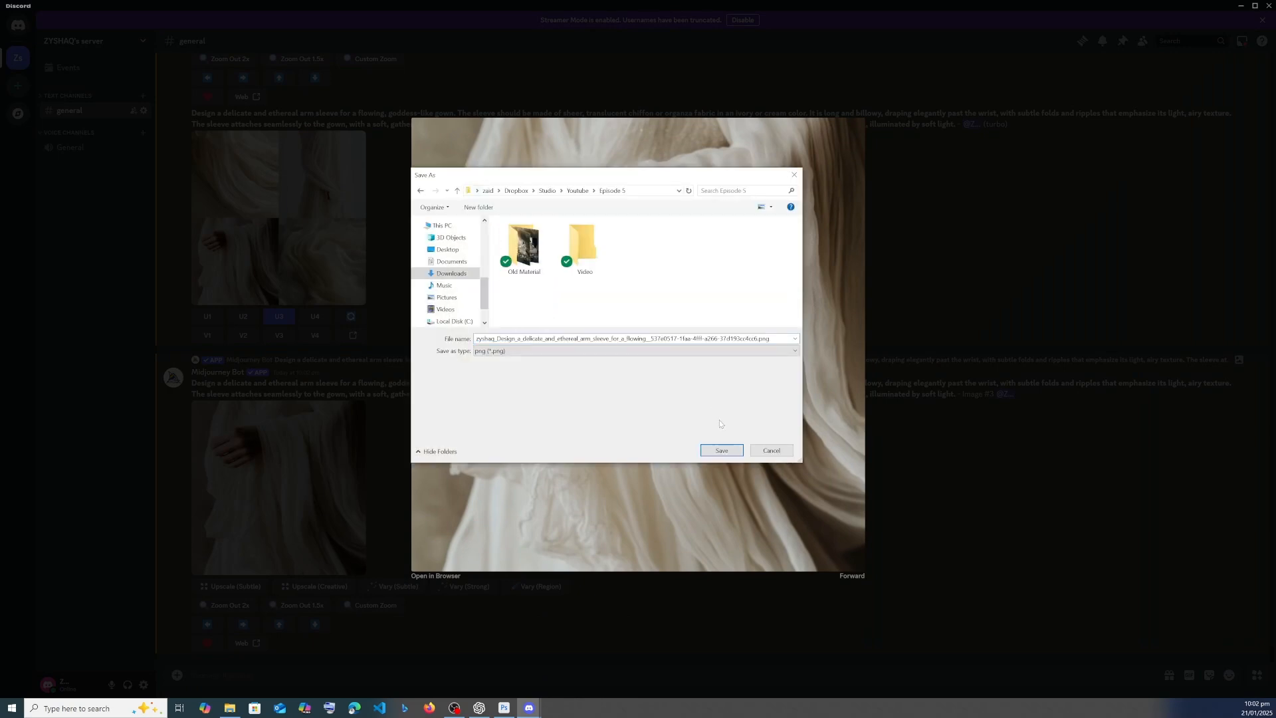
click(722, 450)
click(1239, 5)
click(732, 5)
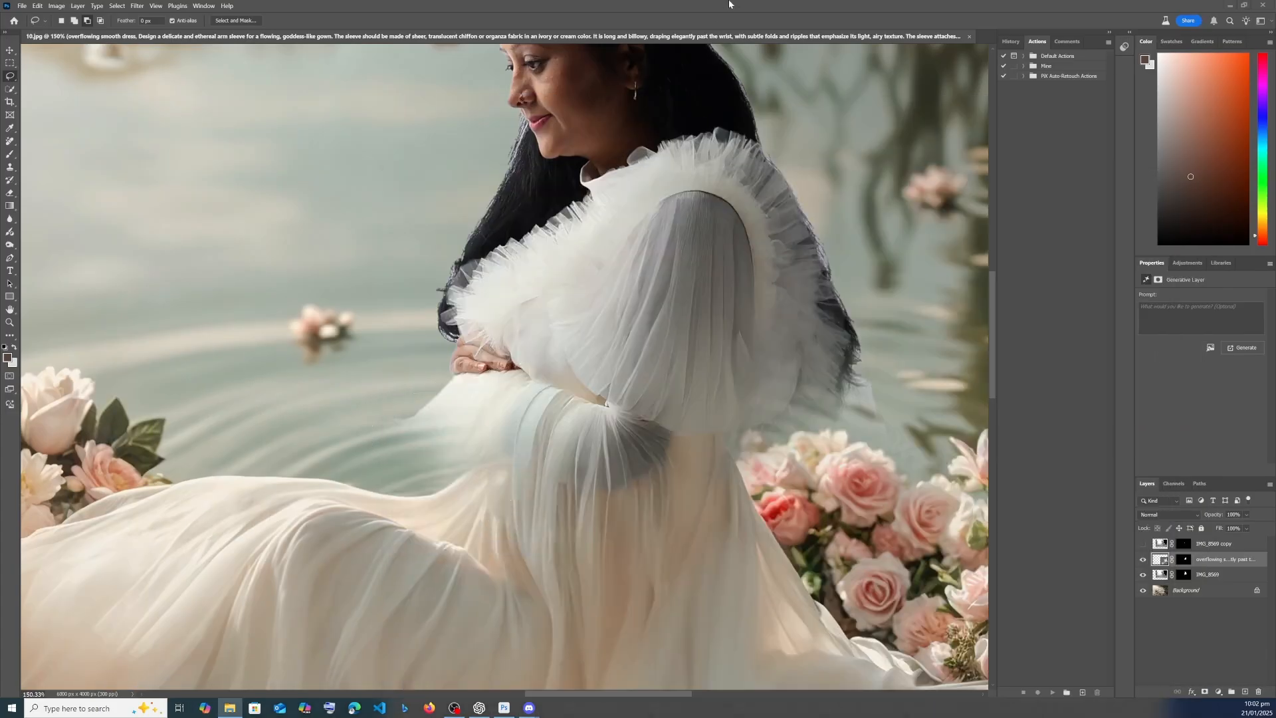
- Copy ChatGPT's maternity gown prompt and paste it as the Generative Fill prompt for the belly selection
click(479, 707)
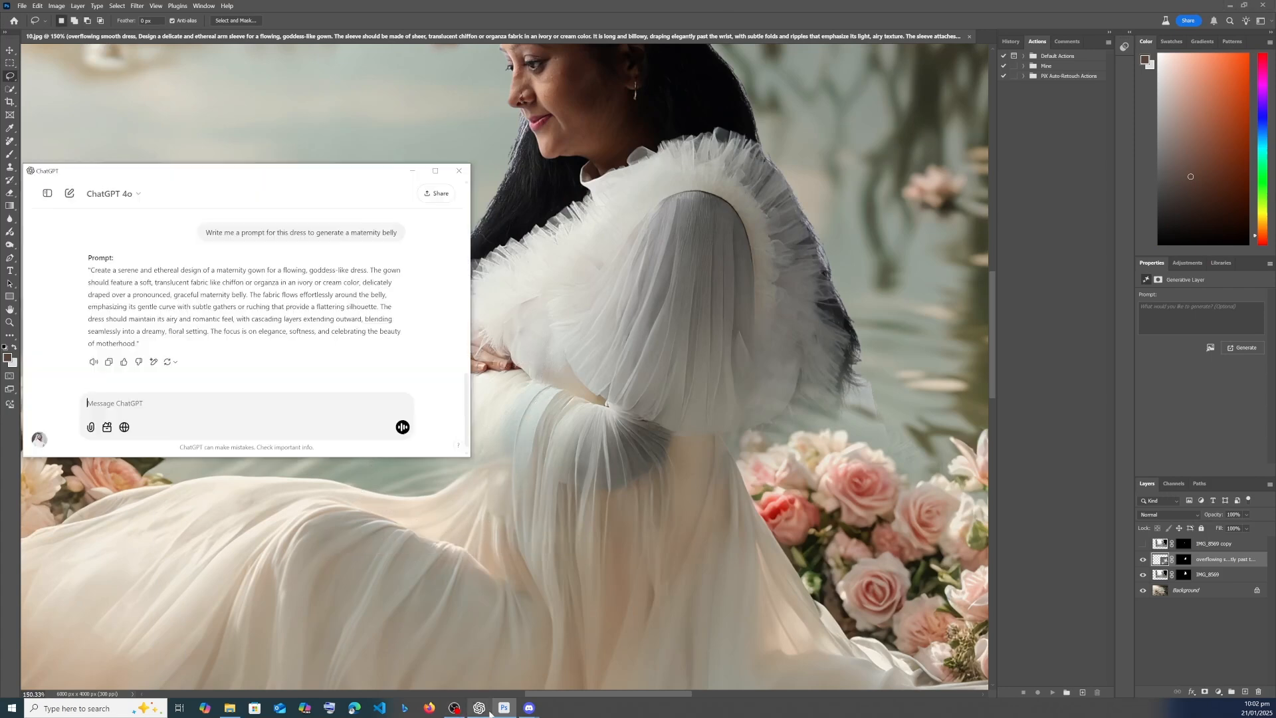
drag(90, 270, 136, 343)
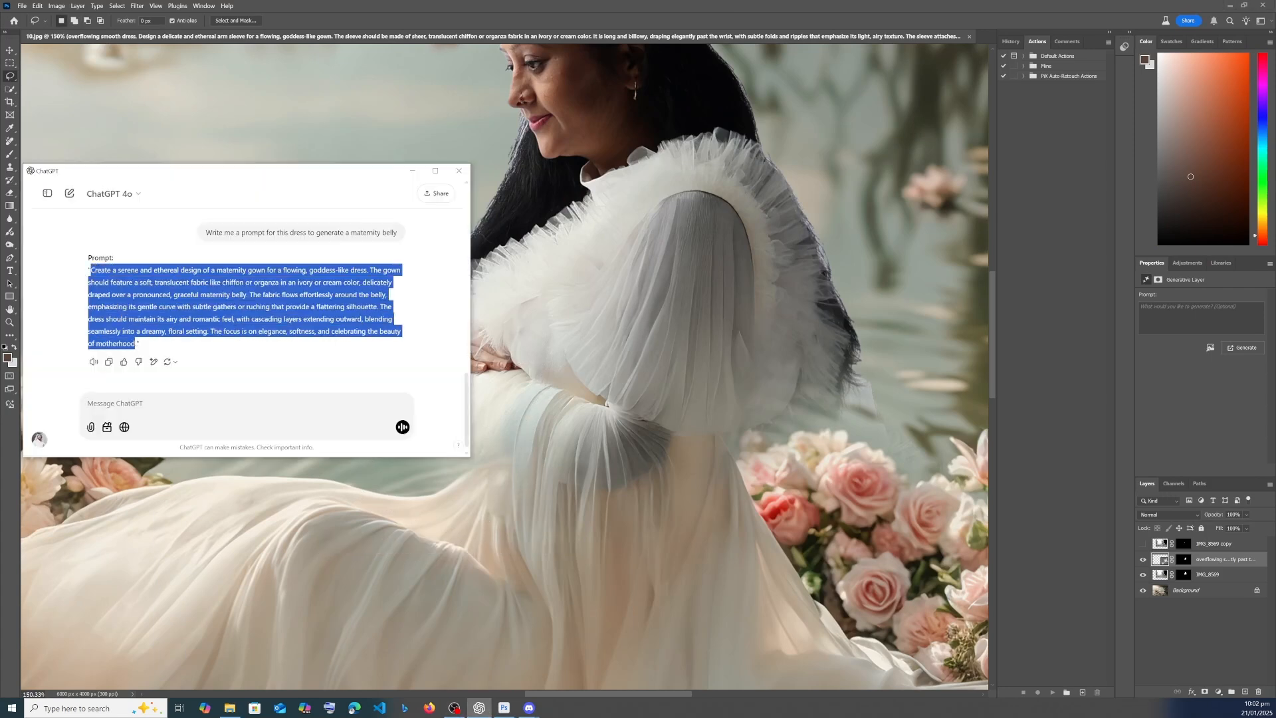
click(623, 397)
click(429, 543)
text(Create a serene and ethereal design of a maternity gown for a flowing, goddess-like dress. The gown should feature a soft, translucent fabric like chiffon or organza in an ivory or cream color, delicately draped over a pronounced, graceful maternity belly. The fabric flows effortlessly around the belly, emphasizing its gentle curve with subtle gathers or ruching that provide a flattering silhouette. The dress should maintain its airy and romantic feel, with cascading layers extending outward, bl)
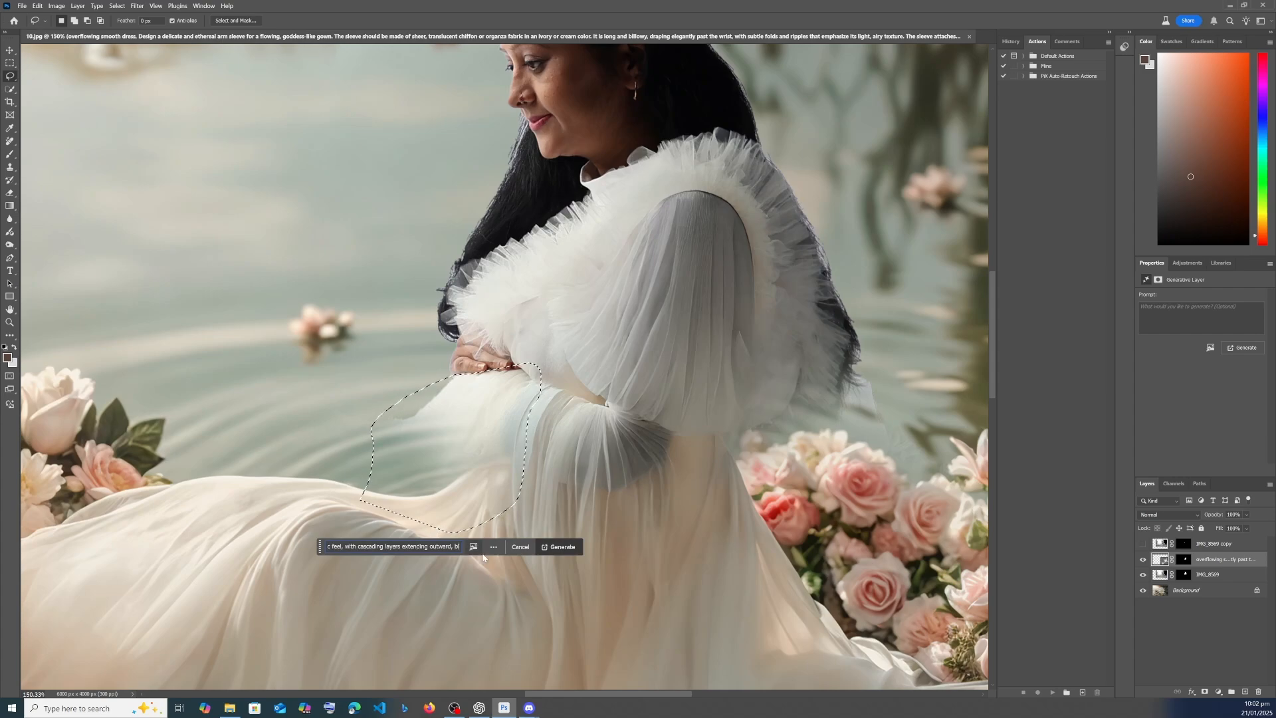
- Attach the saved Midjourney sleeve image from the Episode 5 folder as reference image and generate the belly fill
click(474, 546)
click(518, 466)
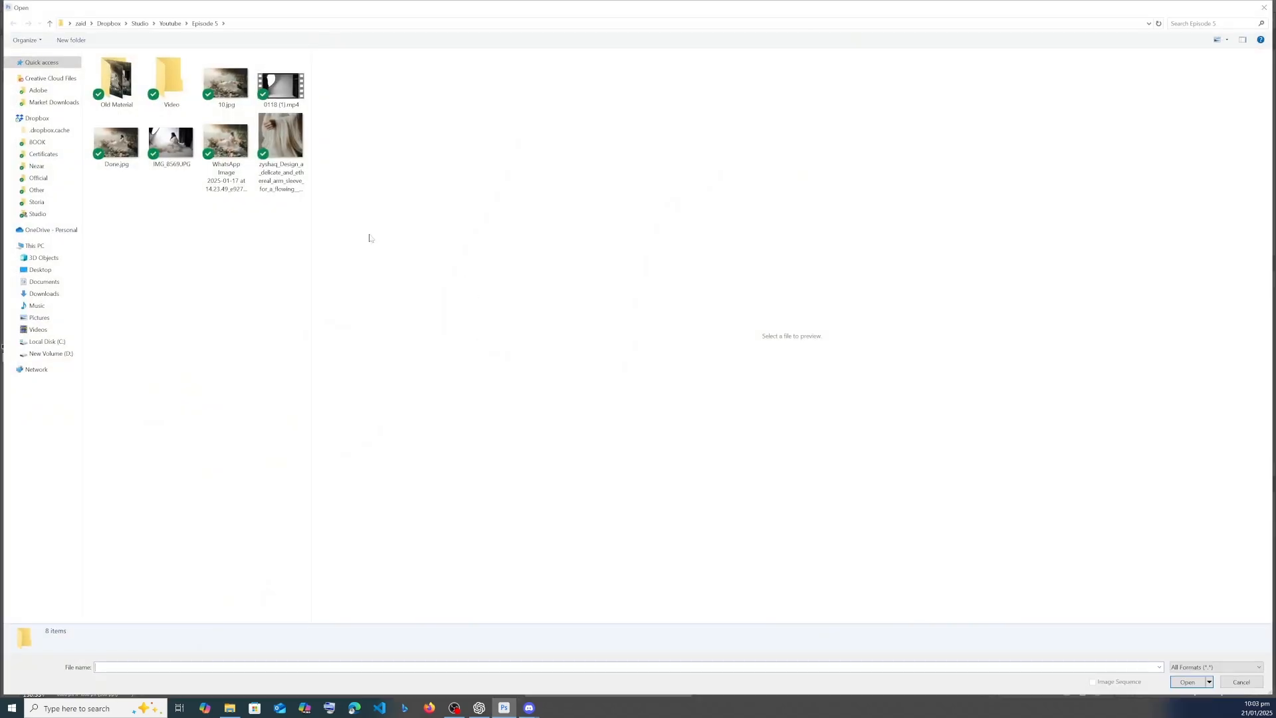
double_click(287, 154)
click(558, 546)
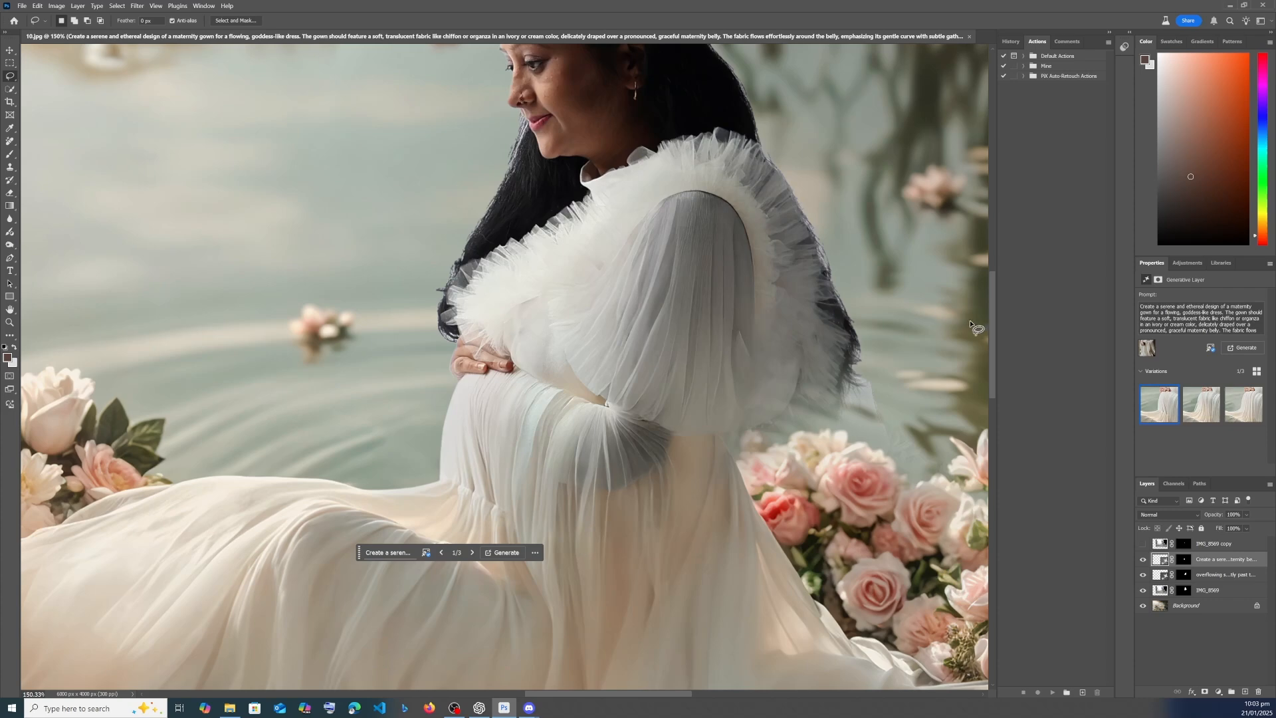
- Compare the generated belly variations and apply the third one
click(1201, 404)
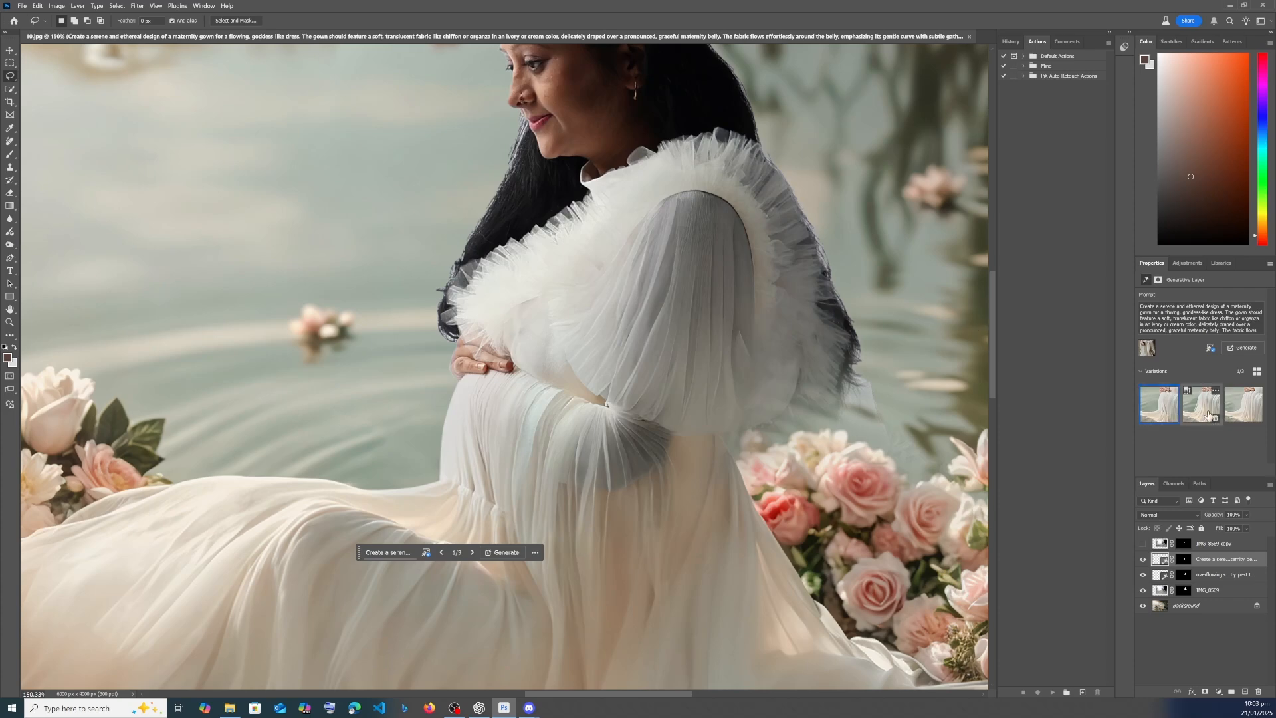
click(1248, 405)
scroll(650, 401, down, 6)
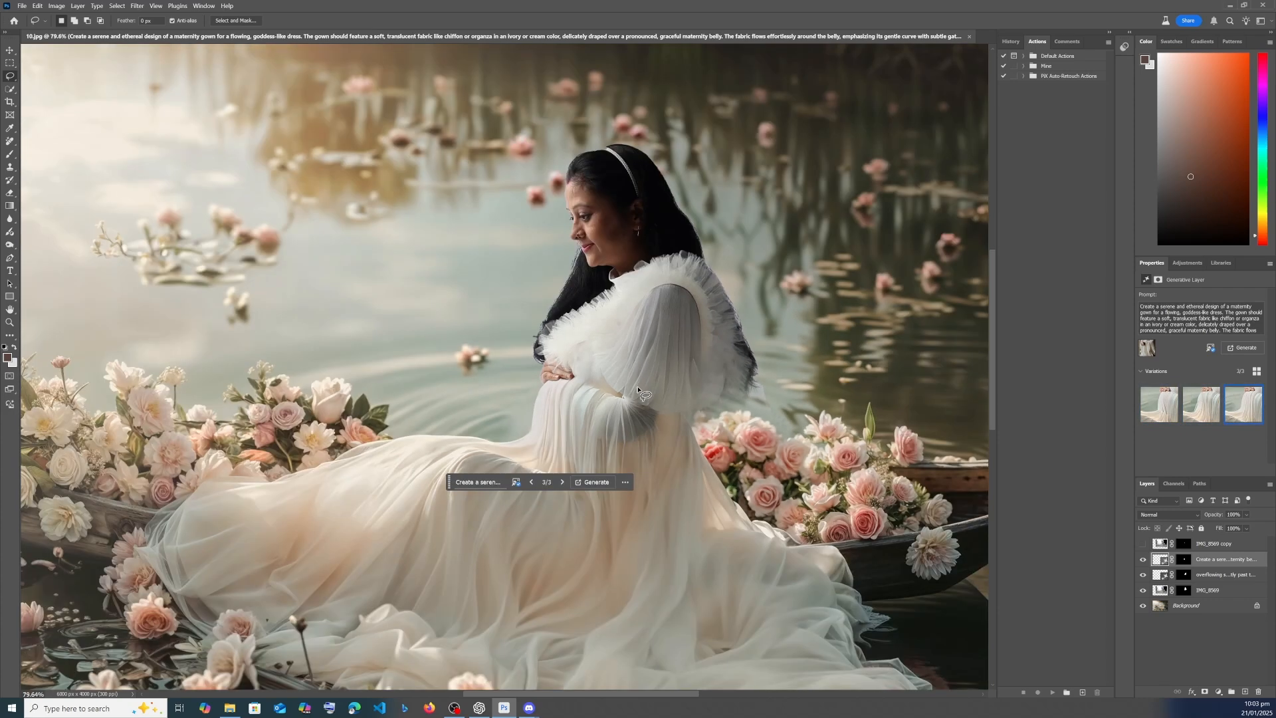
- Select the gown area below her hand and run Generative Fill with the prompt "Hand", using the saved sleeve image as reference
scroll(638, 401, up, 4)
mouse_move(469, 403)
mouse_down()
mouse_move(590, 423)
mouse_move(553, 376)
mouse_move(470, 416)
mouse_up()
click(438, 473)
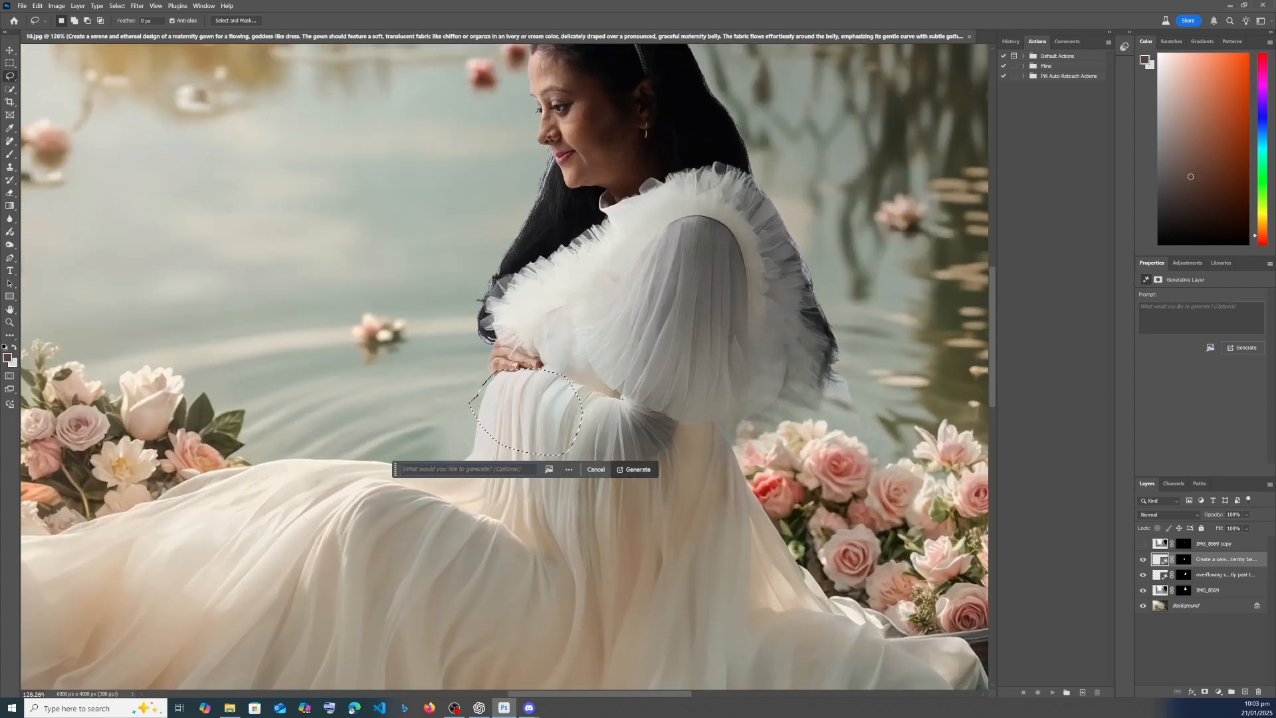
click(549, 469)
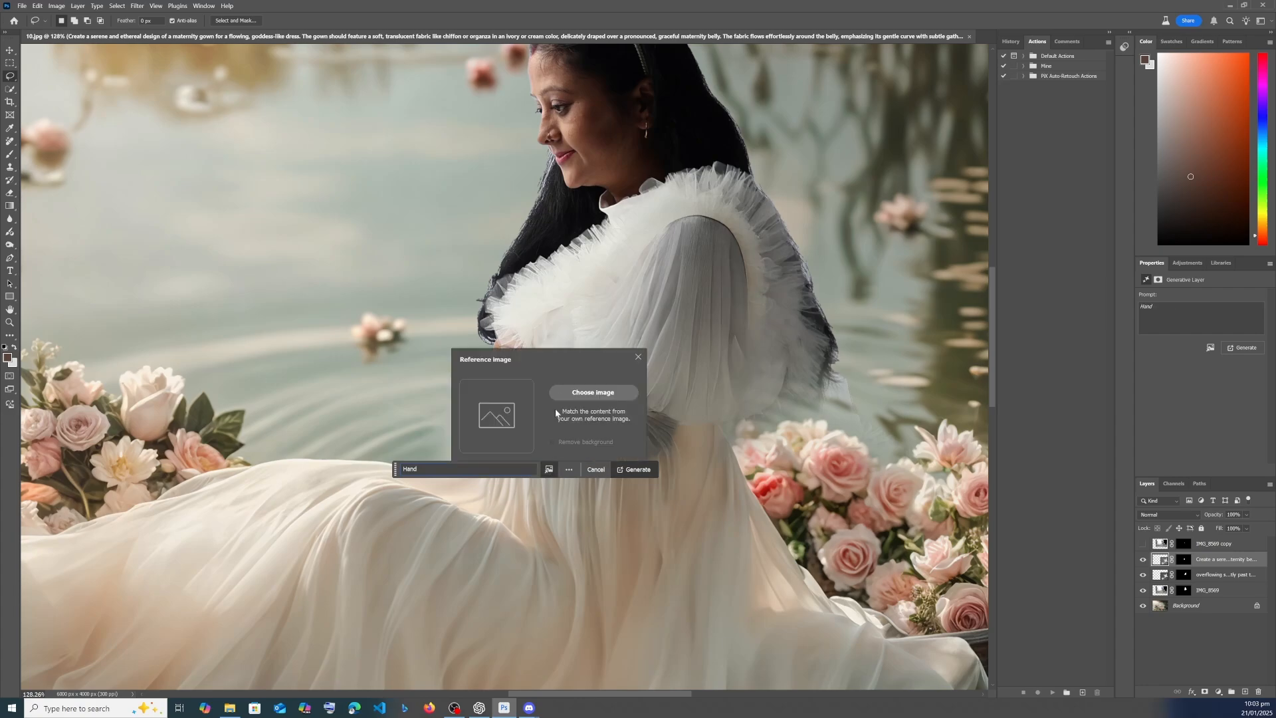
click(573, 392)
double_click(279, 146)
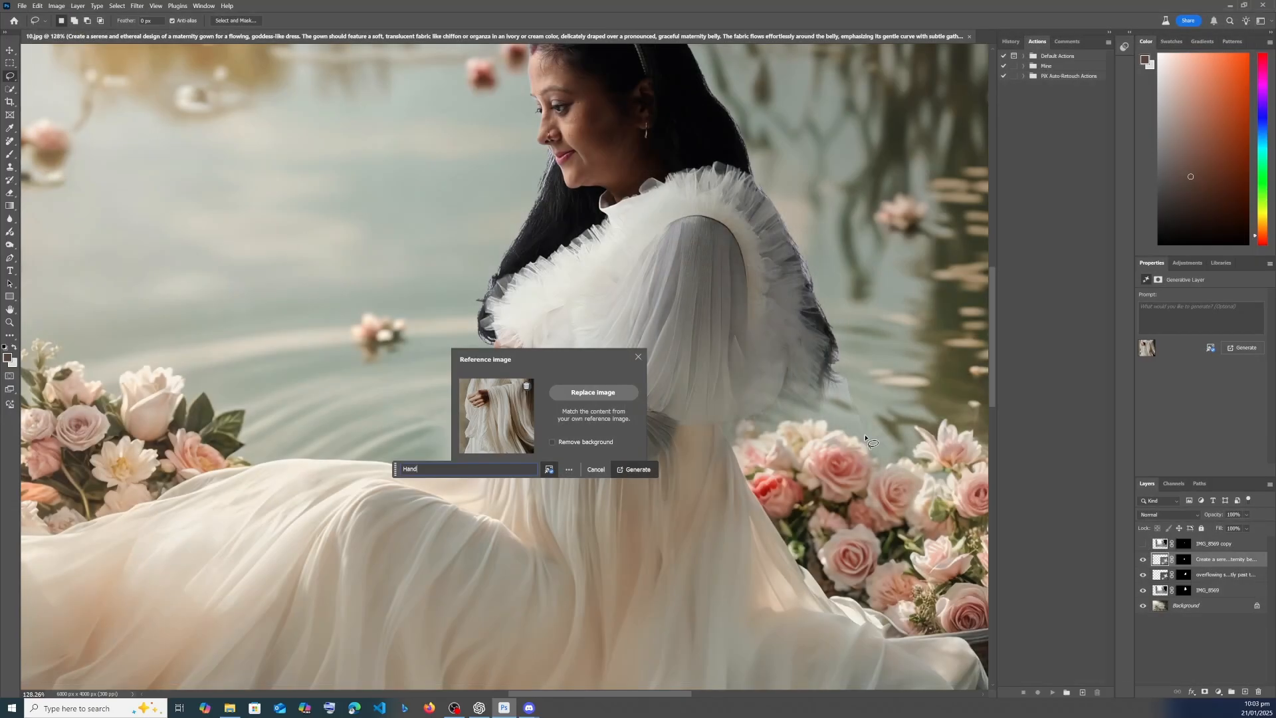
click(647, 468)
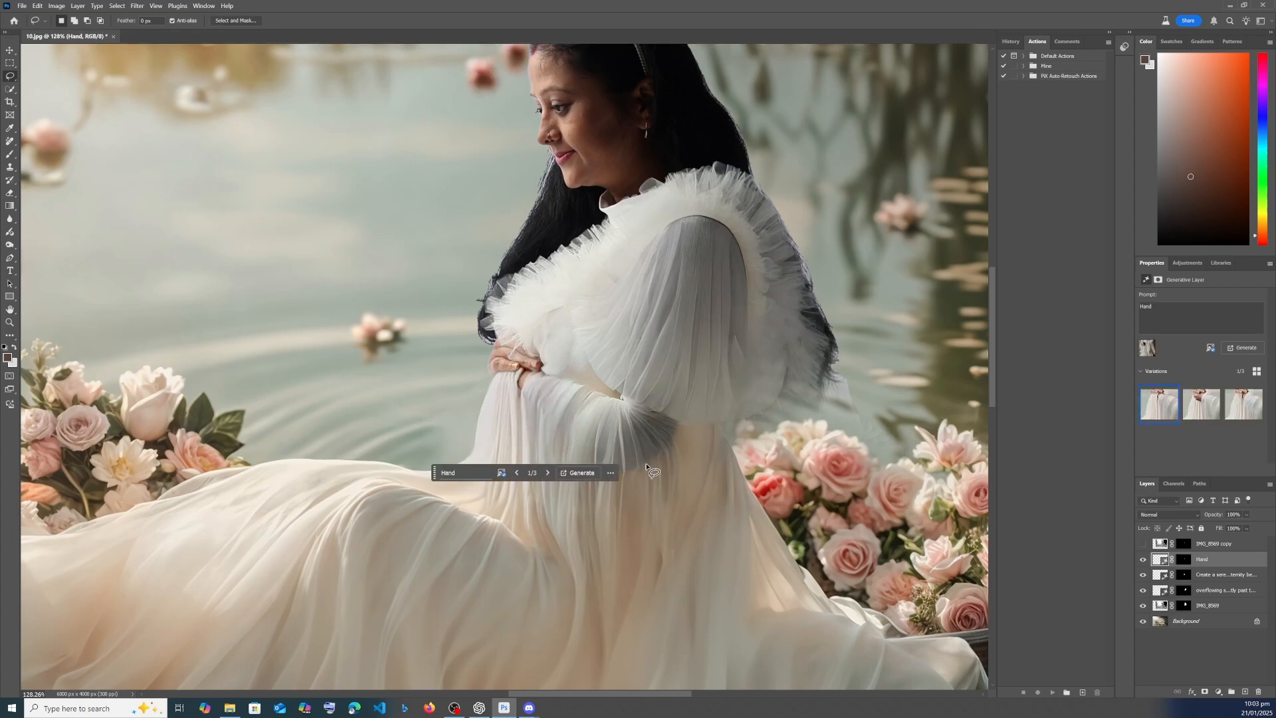
- Compare the generated hand variations and apply the second one
scroll(545, 372, up, 8)
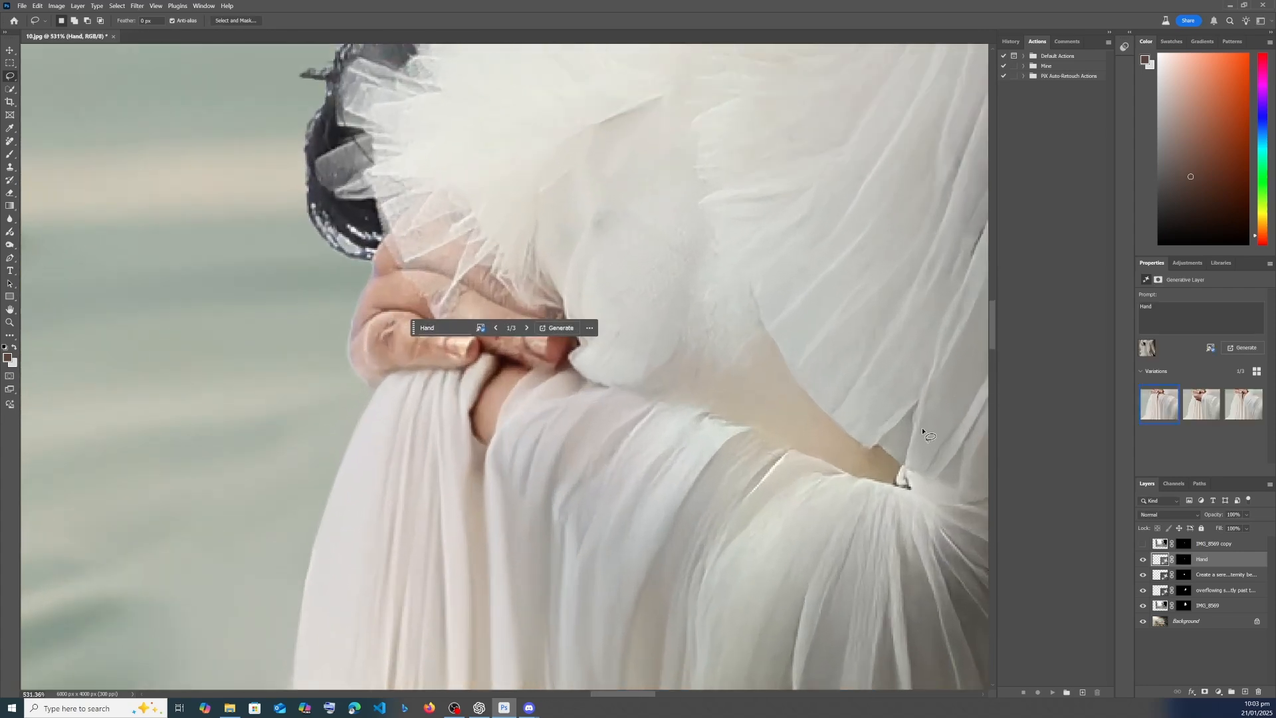
click(1201, 404)
scroll(654, 411, down, 8)
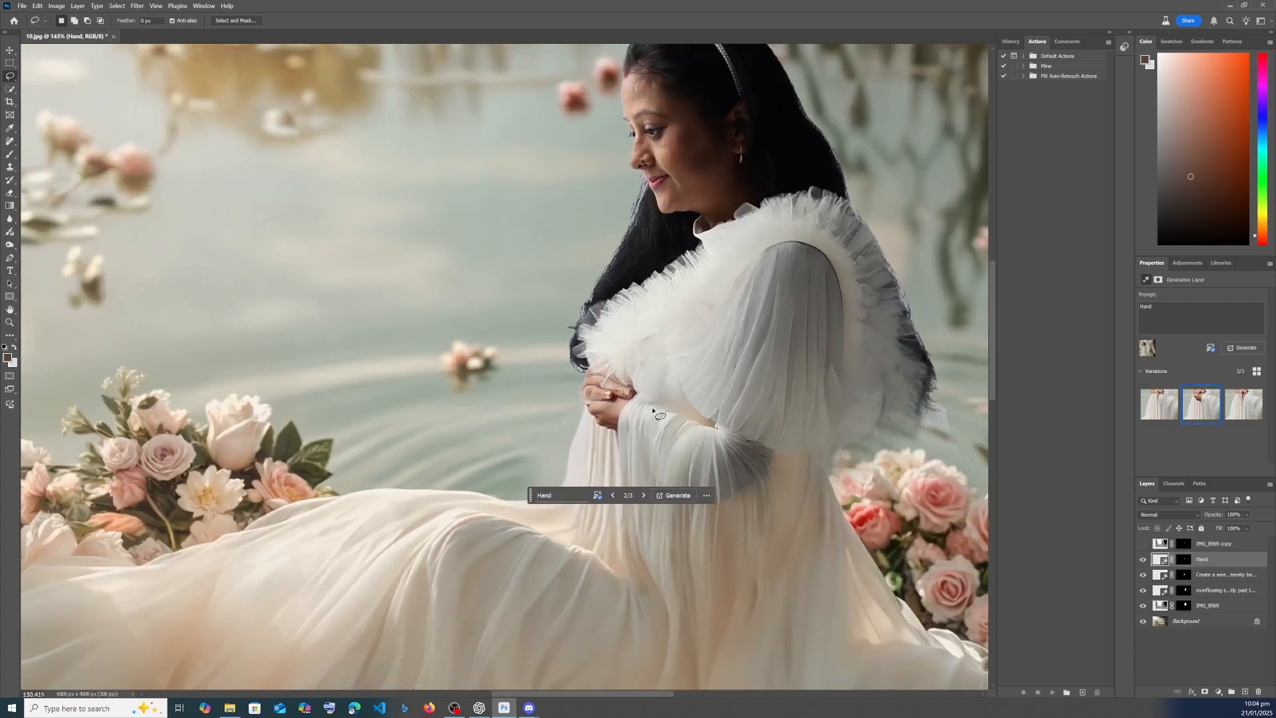
scroll(653, 411, down, 2)
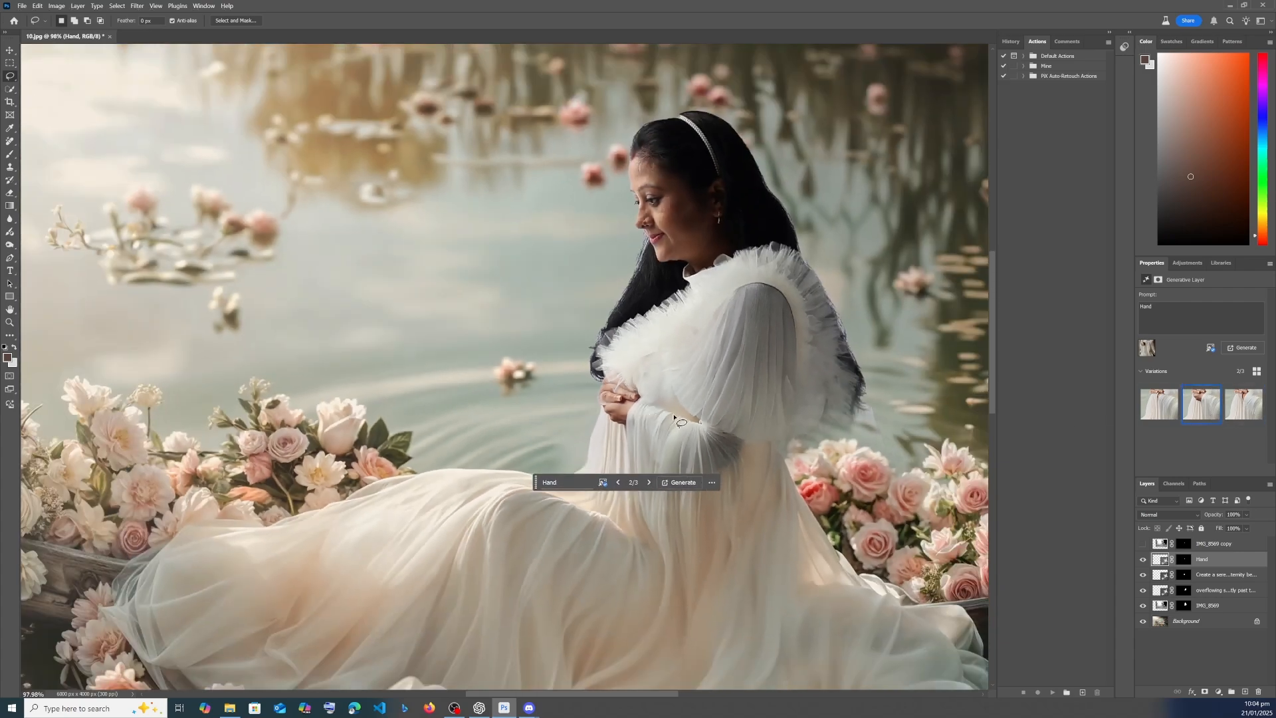
scroll(680, 421, down, 4)
scroll(893, 417, up, 5)
click(1247, 414)
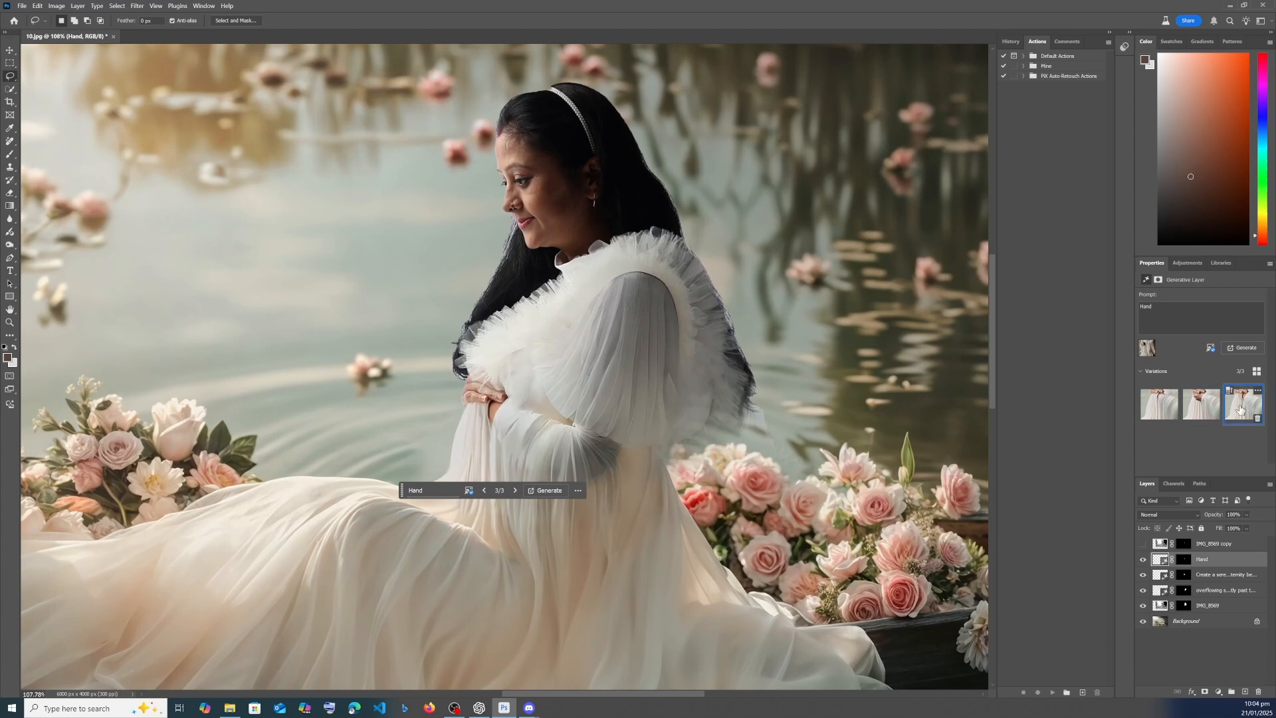
click(1201, 407)
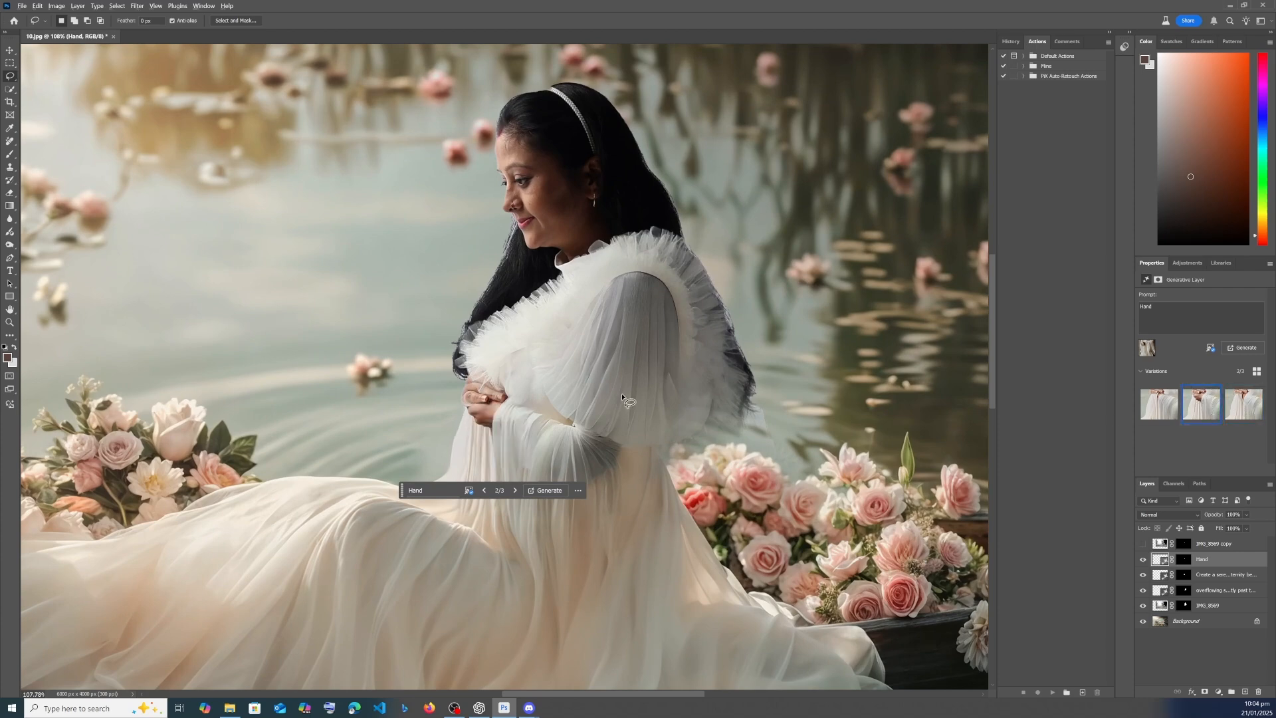
scroll(518, 399, down, 3)
scroll(586, 426, up, 3)
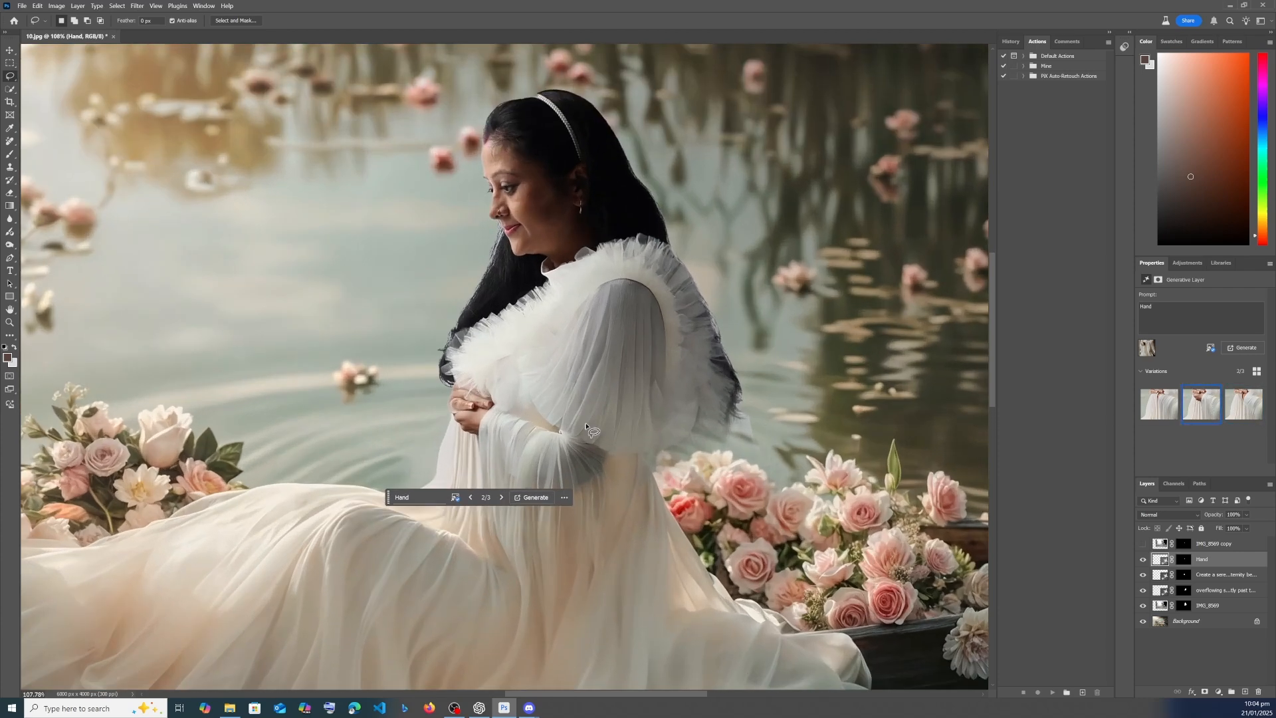
- Add a new layer and brush a warm tone sampled from the gown over the sleeve and ruffled bodice
click(1245, 691)
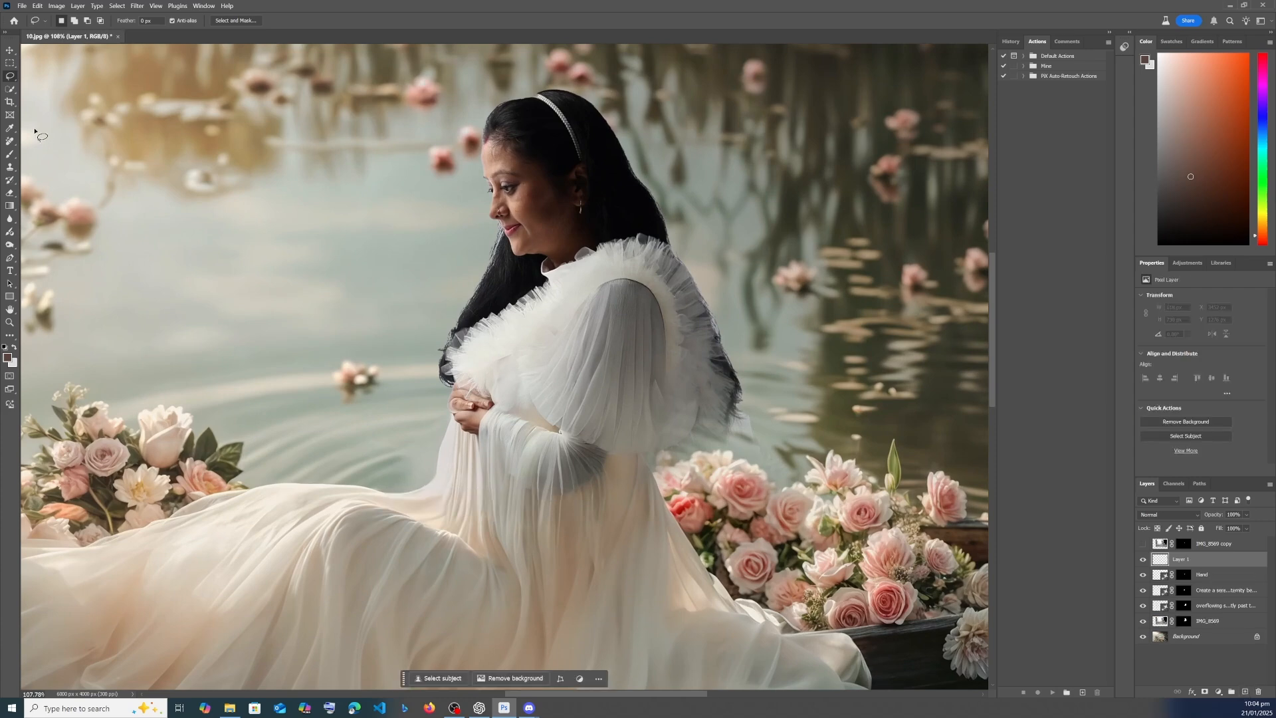
key(b)
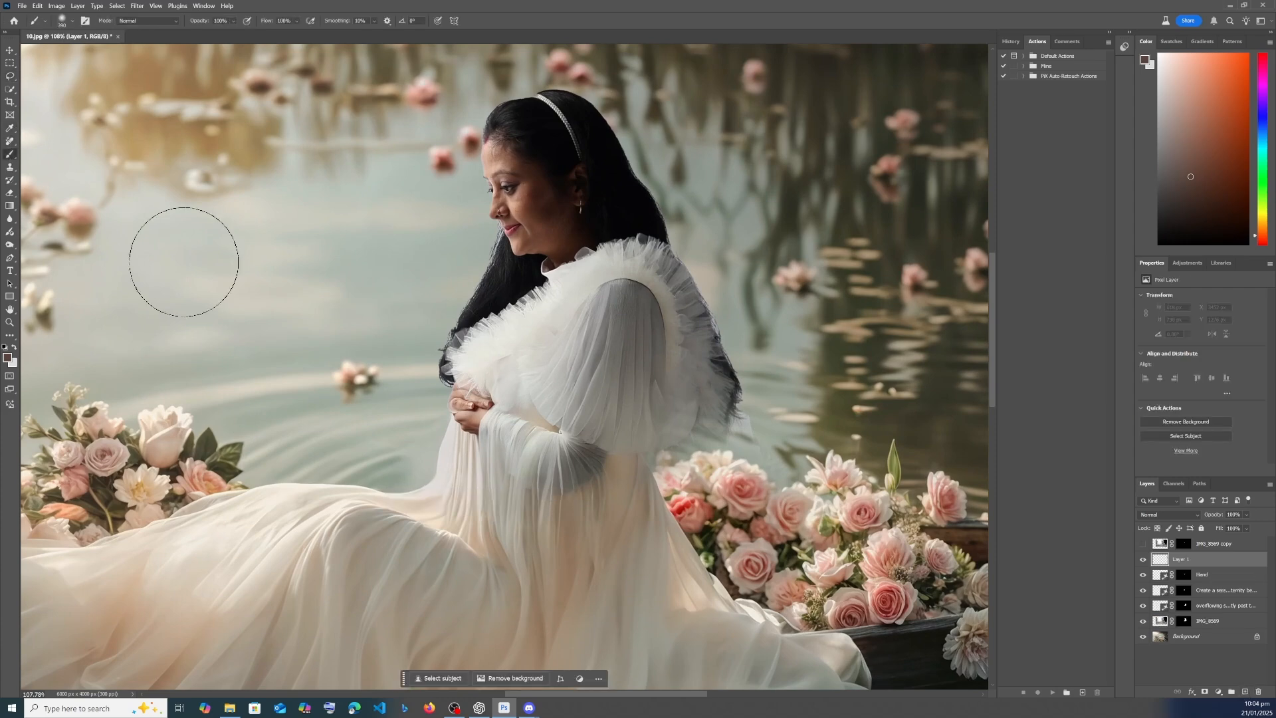
alt+click(571, 519)
mouse_move(570, 485)
mouse_down()
mouse_move(538, 425)
mouse_move(646, 302)
mouse_move(492, 346)
mouse_move(621, 313)
mouse_move(678, 432)
mouse_move(658, 458)
mouse_up()
- Set the painted layer's blend mode to Color and its opacity to 43%
click(1160, 514)
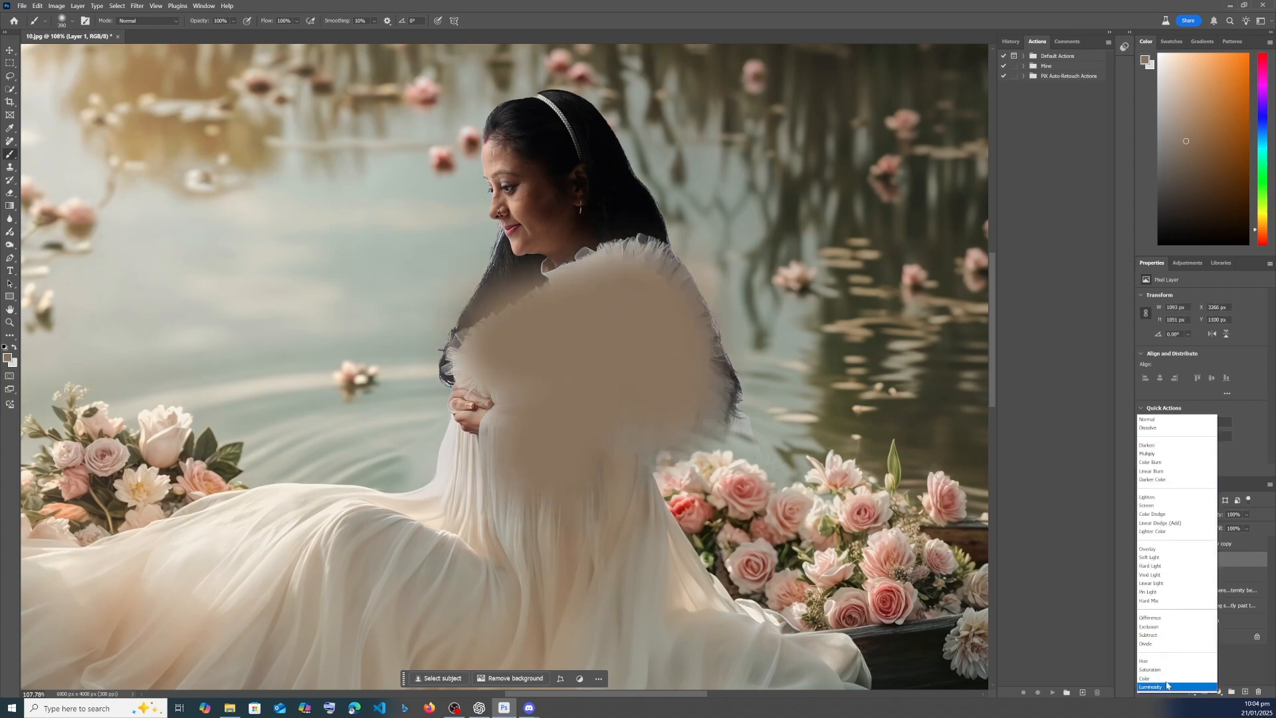
click(1169, 677)
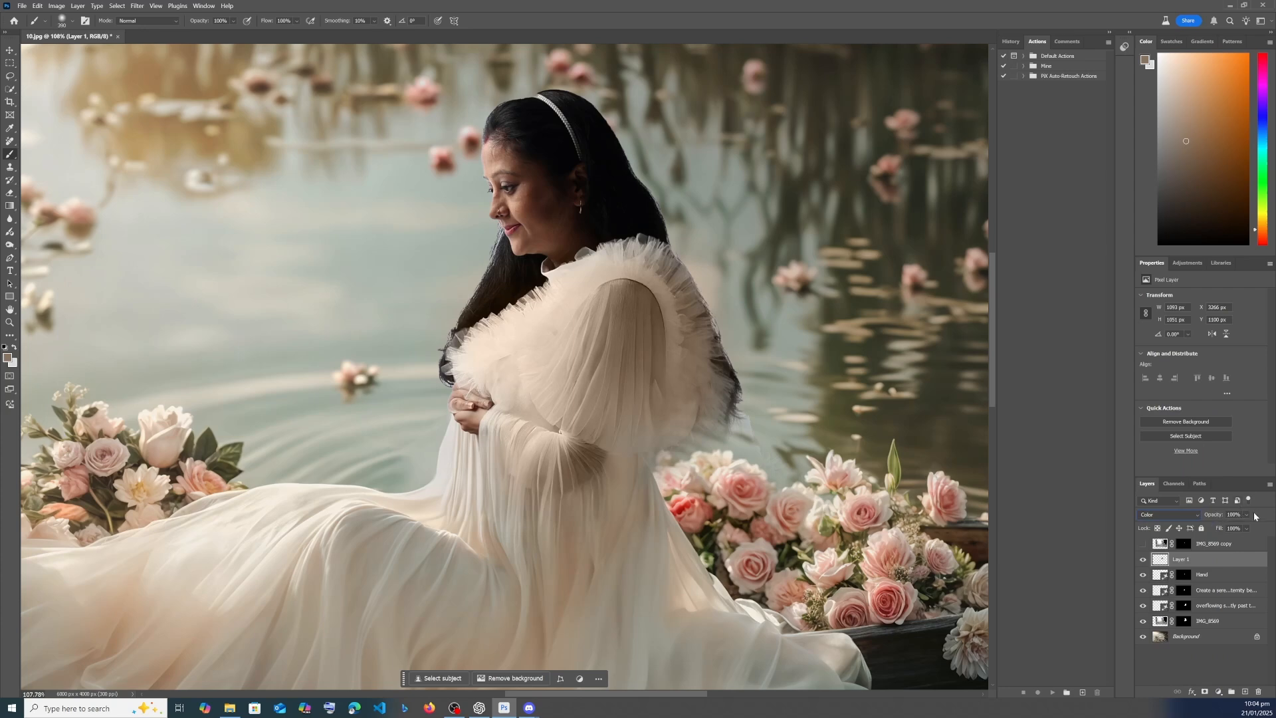
click(1247, 515)
scroll(598, 385, down, 5)
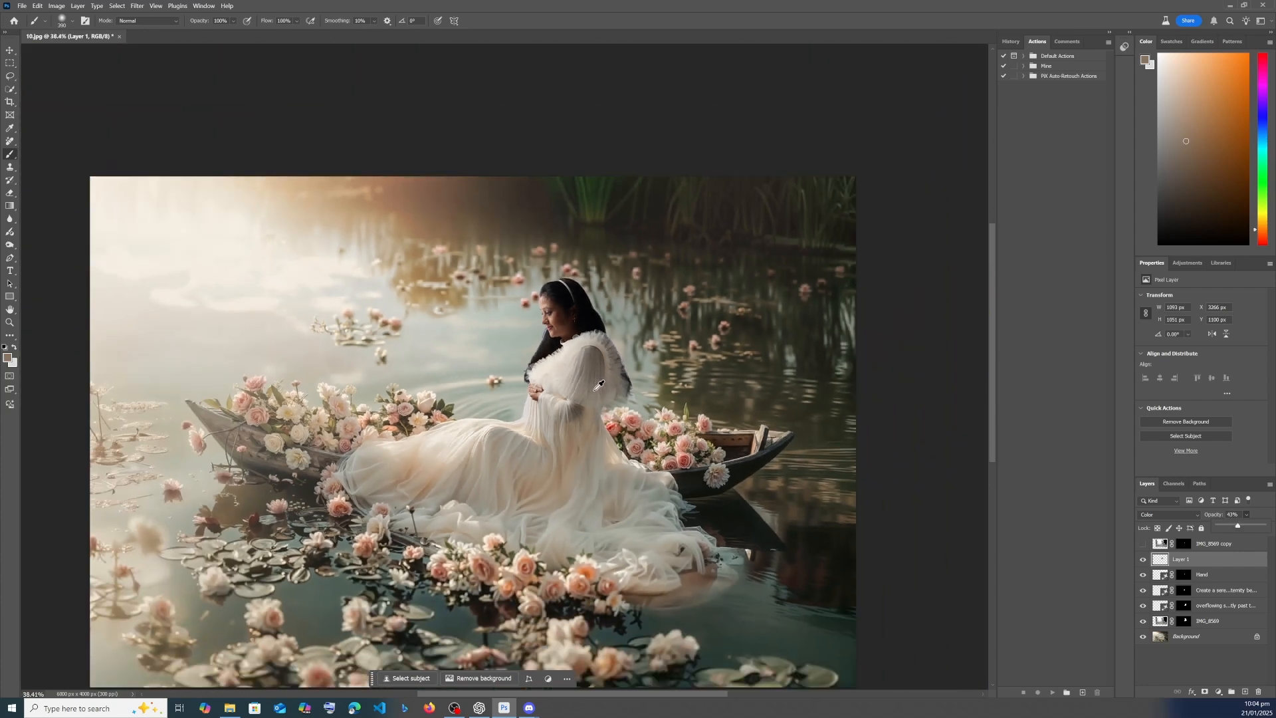
scroll(628, 413, down, 2)
scroll(609, 406, up, 10)
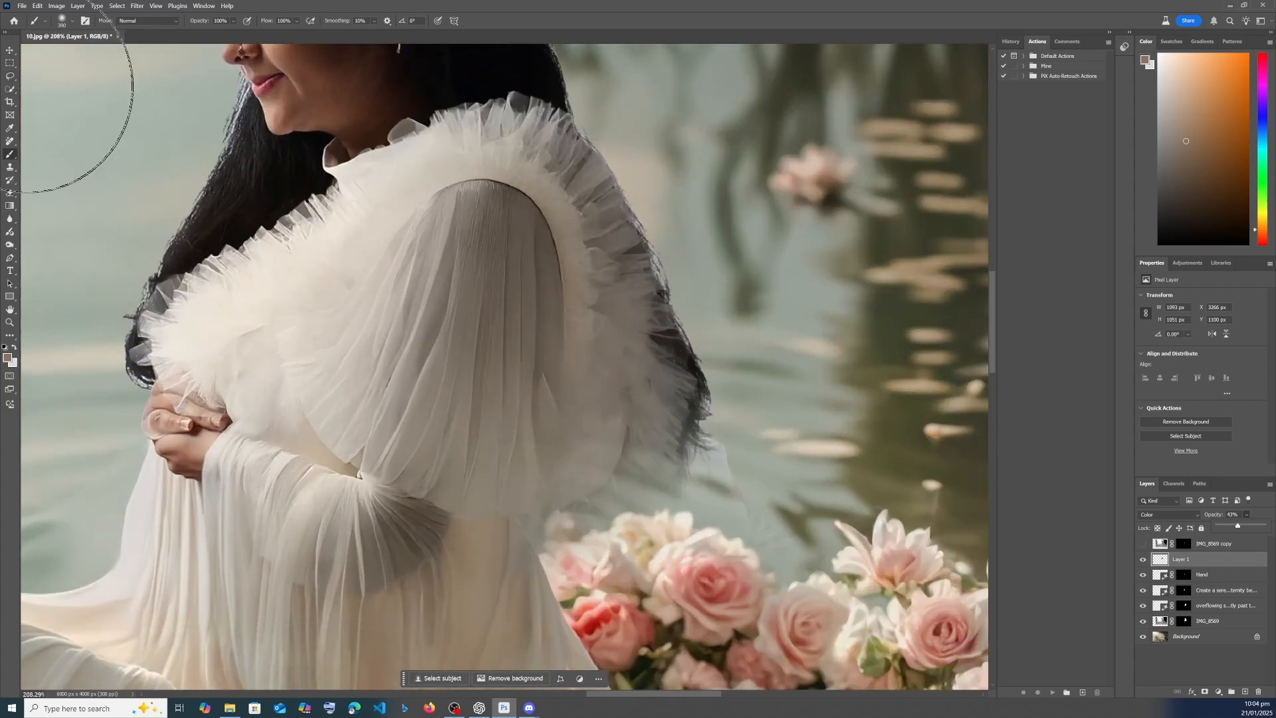
- Lasso the hair edge behind her back, trim the selection closer to the hair, and generate a fill with the prompt "Hair"
click(14, 78)
mouse_move(628, 470)
mouse_down()
mouse_move(763, 517)
mouse_move(770, 408)
mouse_move(676, 224)
mouse_move(592, 104)
mouse_move(564, 89)
mouse_move(577, 148)
mouse_move(638, 249)
mouse_move(683, 373)
mouse_move(687, 416)
mouse_move(662, 457)
mouse_move(629, 469)
mouse_up()
drag(760, 522, 733, 456)
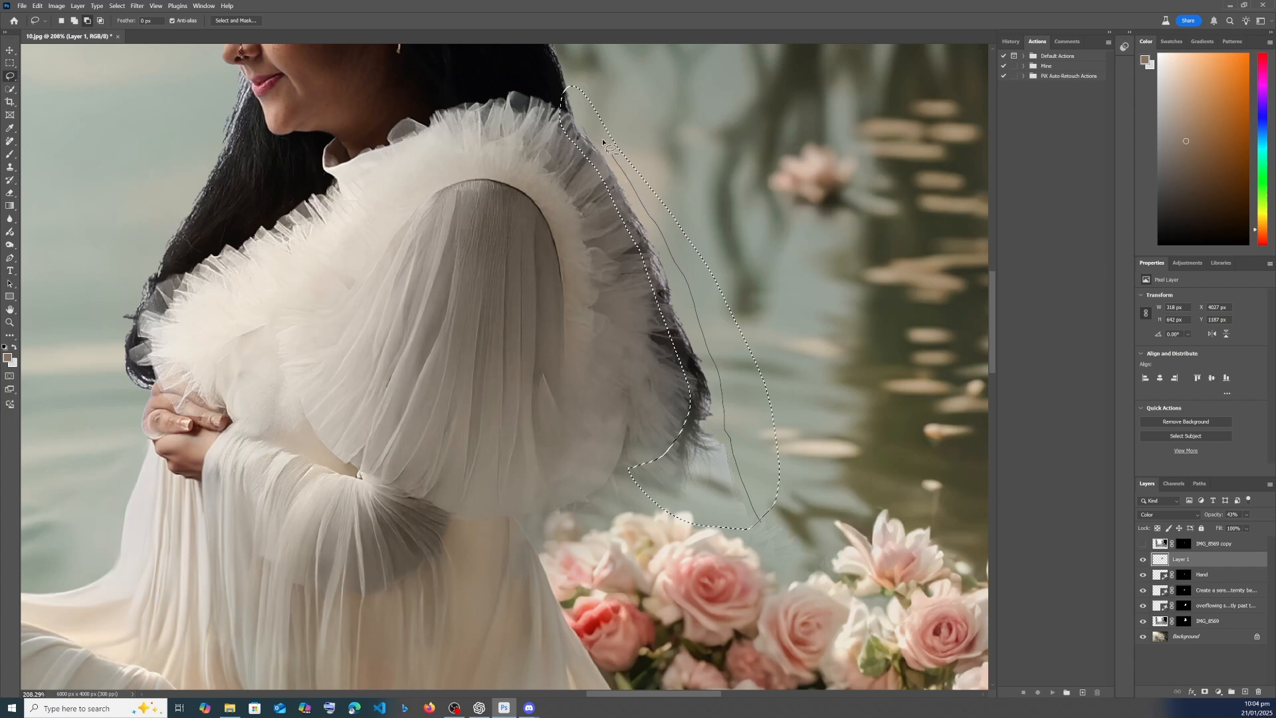
drag(618, 78, 598, 76)
click(581, 542)
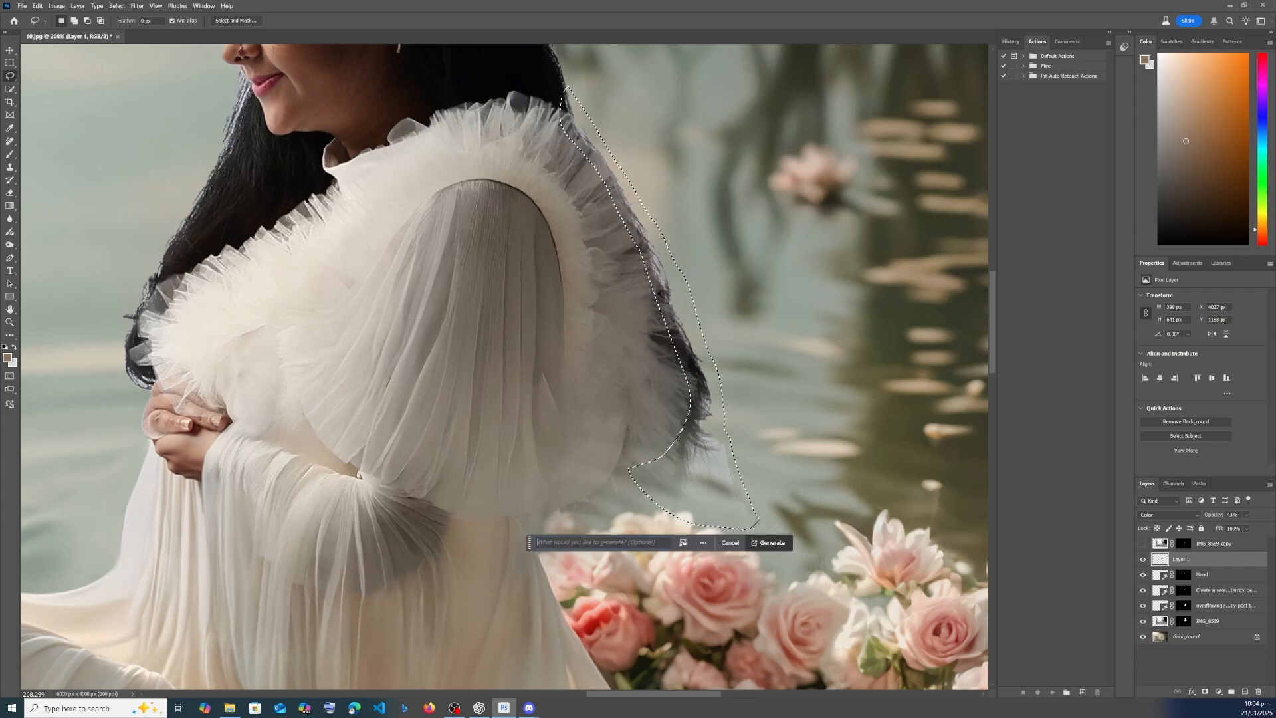
text(Hair)
key(Return)
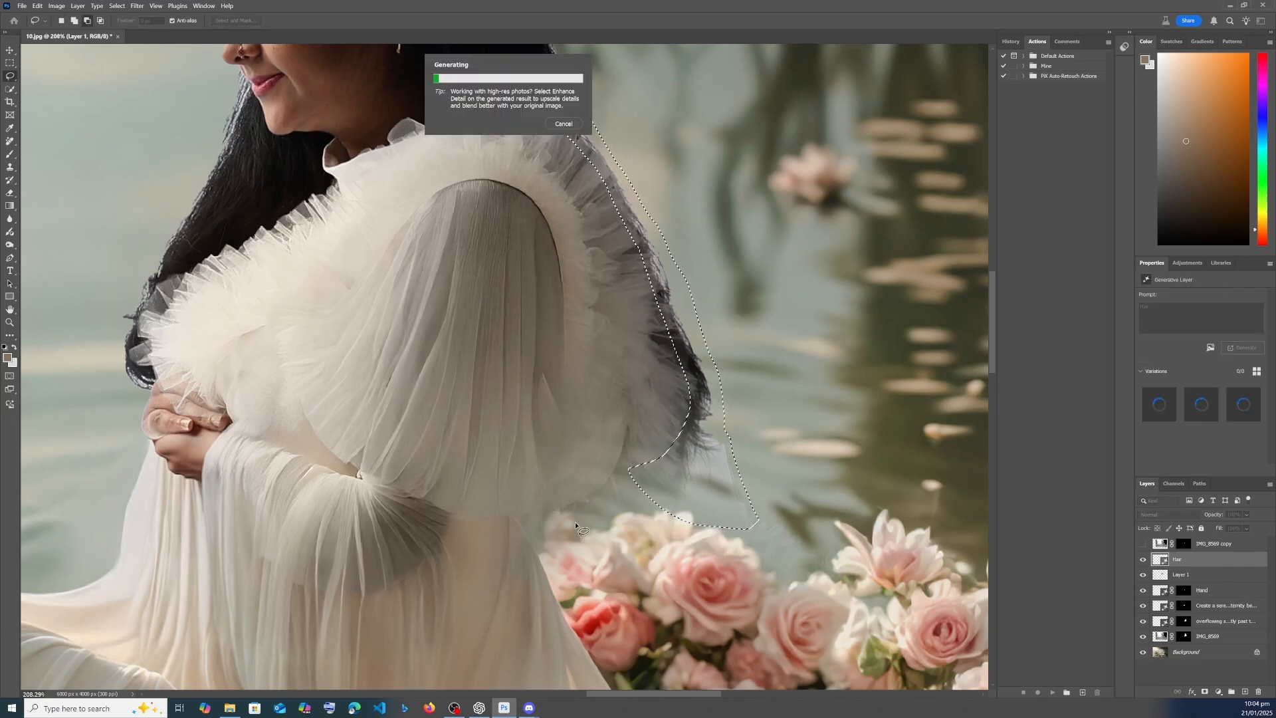
- Compare the generated back hair variations and apply the second one
scroll(478, 410, down, 3)
scroll(364, 341, up, 2)
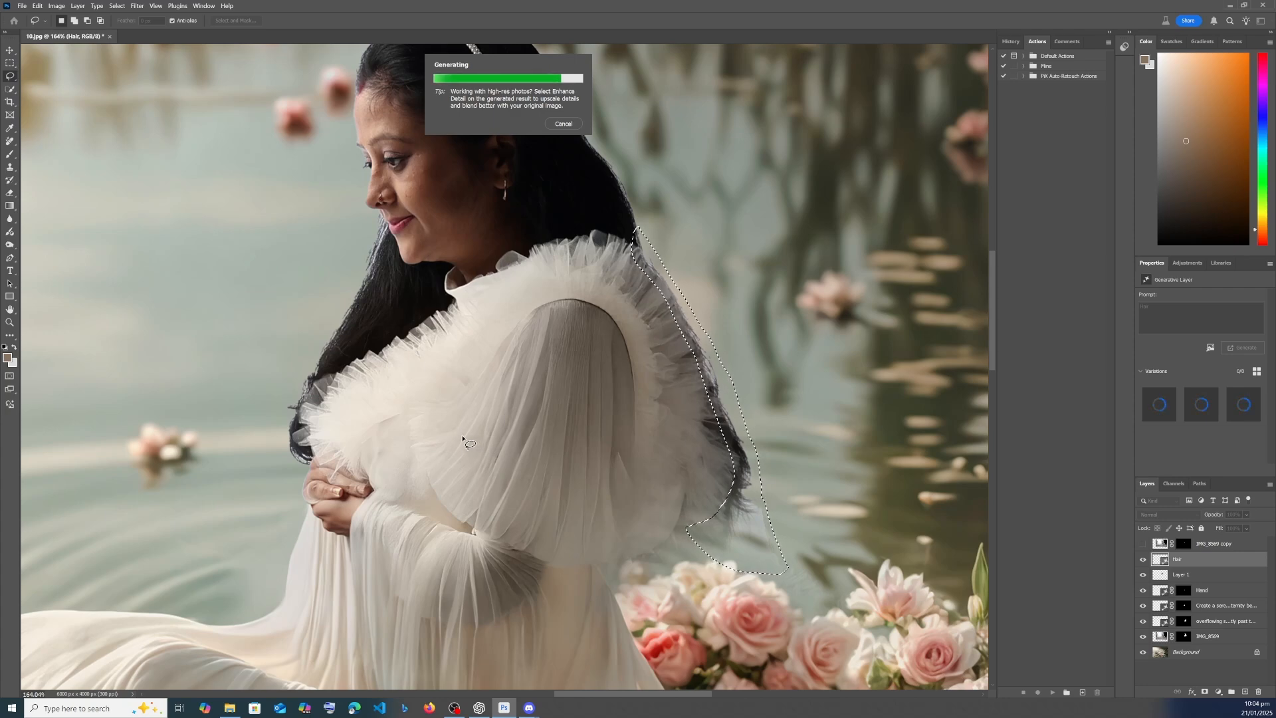
scroll(774, 549, up, 5)
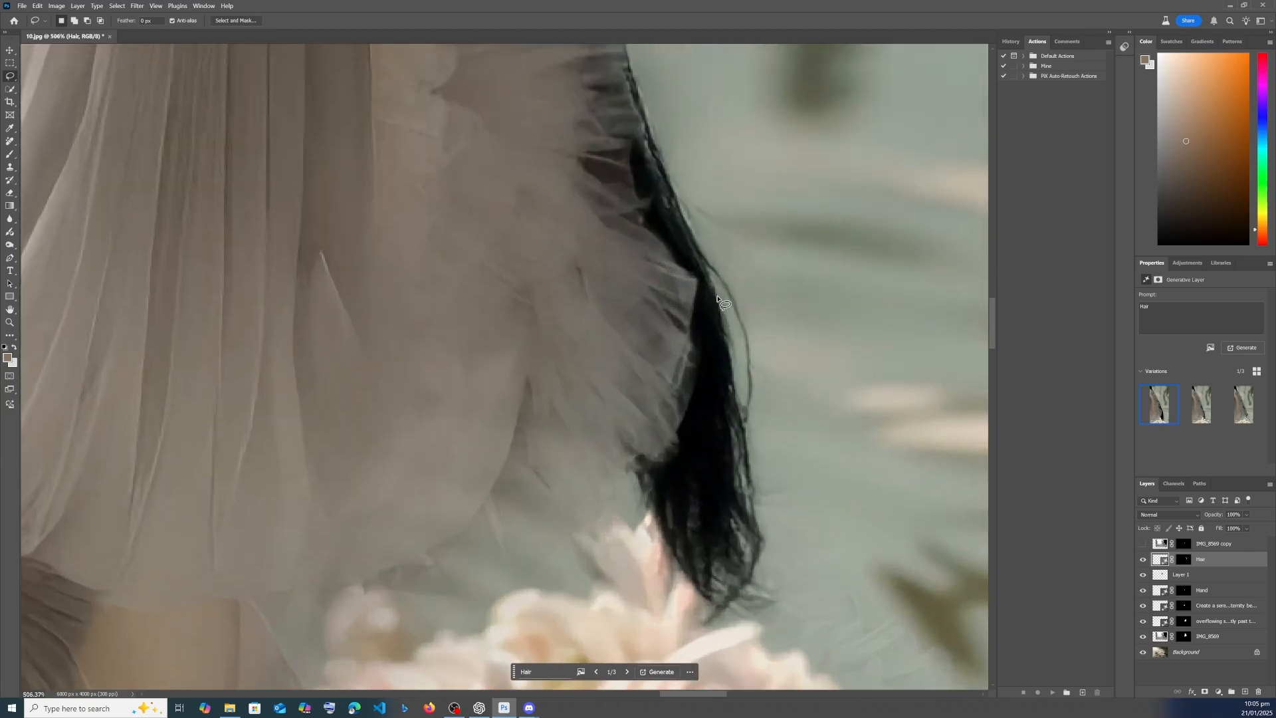
click(1217, 415)
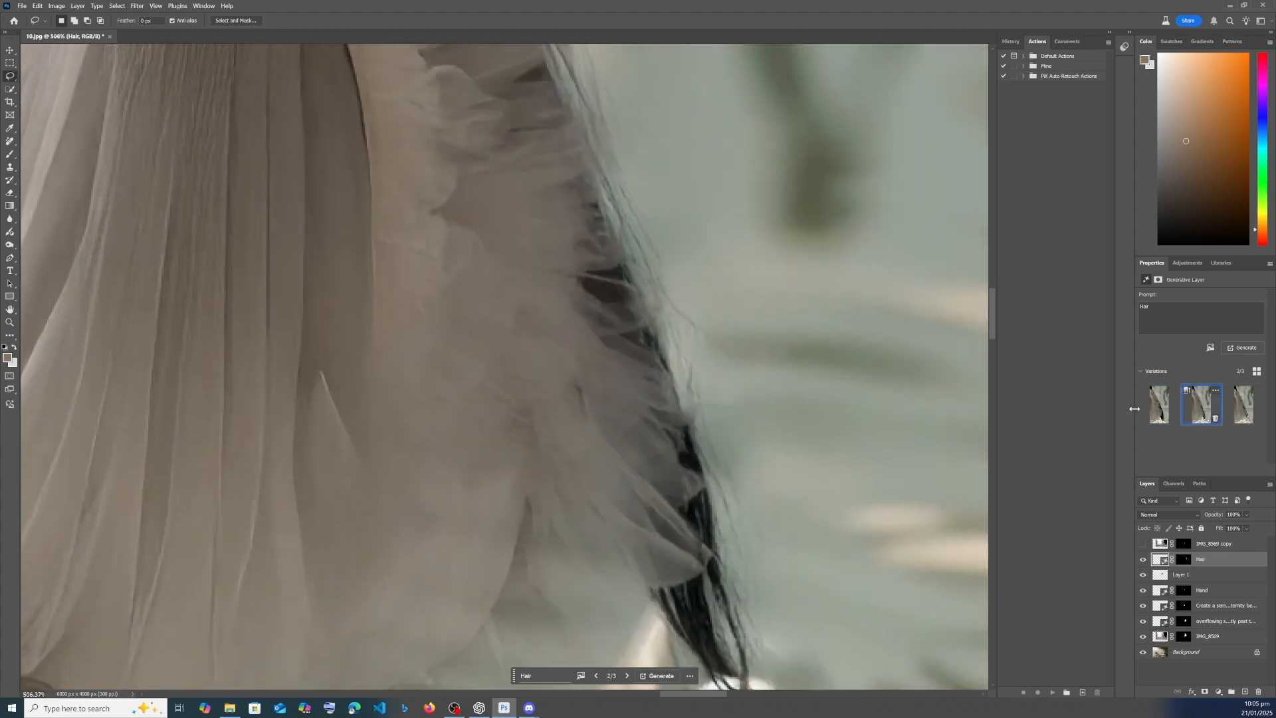
scroll(507, 281, down, 6)
scroll(507, 280, up, 3)
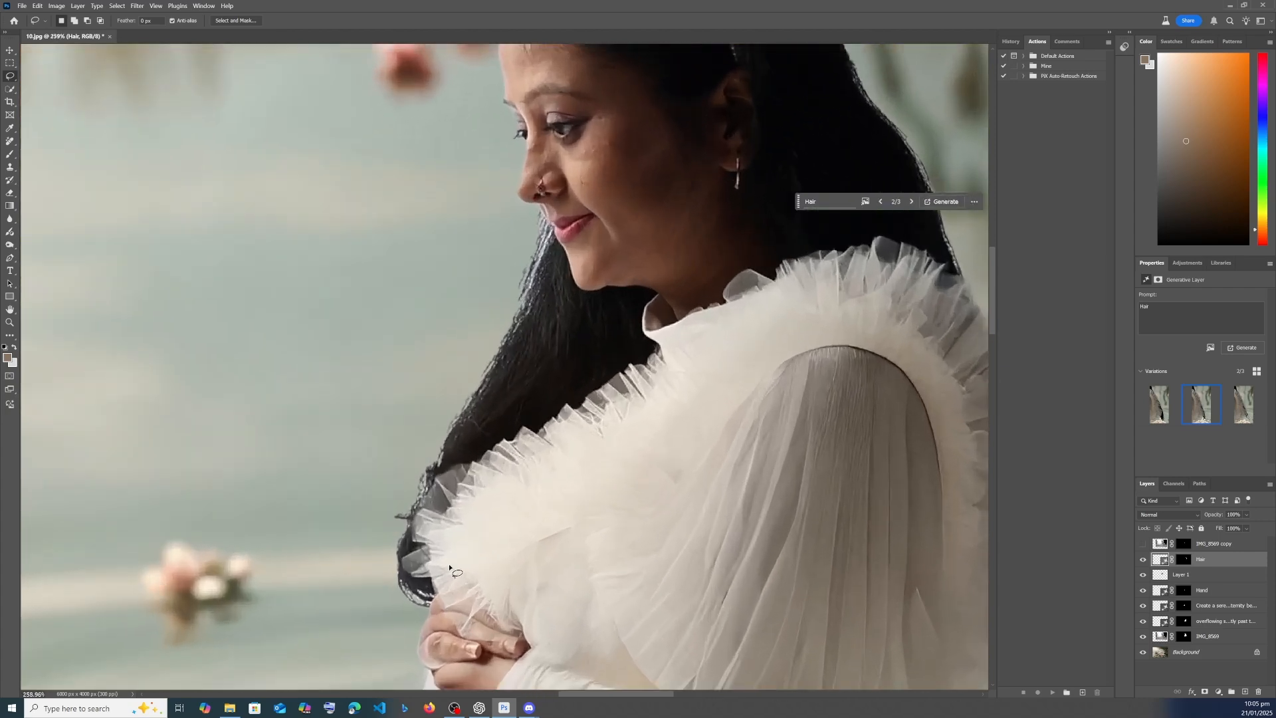
- Lasso the front hair edge from her chin down to her hands and generate a fill with the prompt "Hair"
mouse_move(436, 590)
mouse_down()
mouse_move(416, 528)
mouse_move(516, 369)
mouse_move(563, 241)
mouse_up()
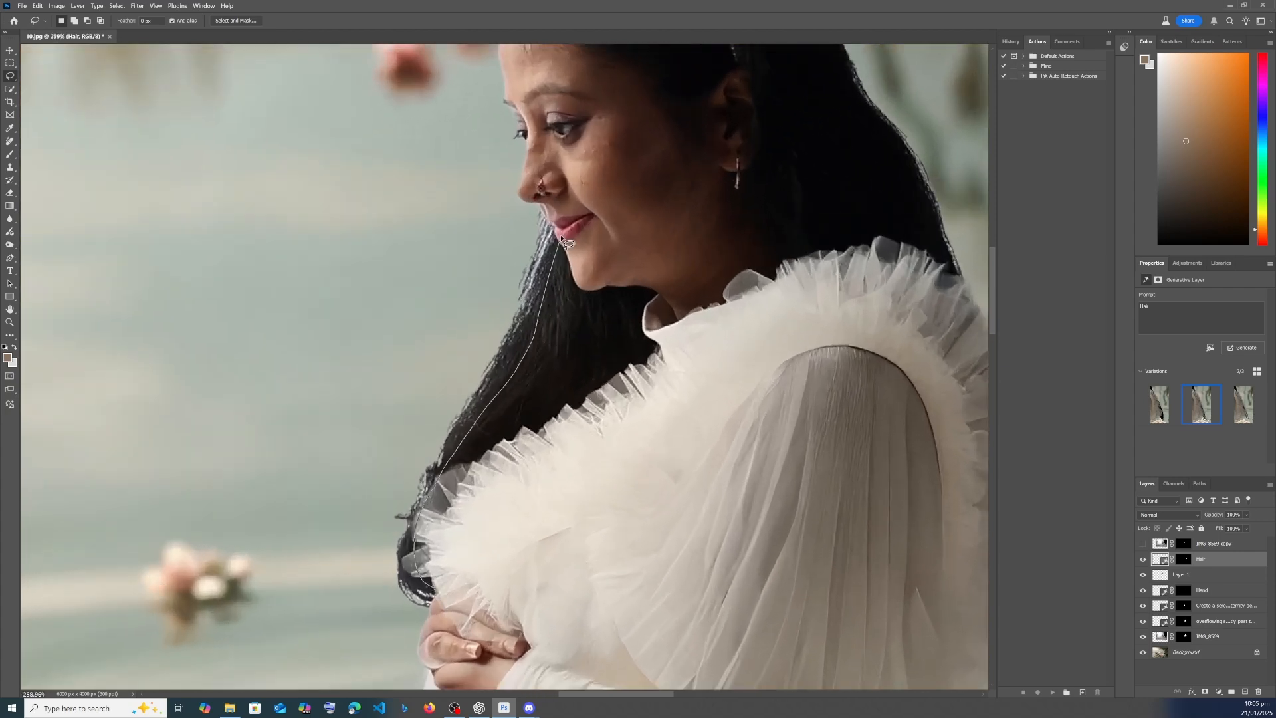
mouse_move(505, 293)
mouse_down()
mouse_move(389, 503)
mouse_move(387, 587)
mouse_move(414, 616)
mouse_move(438, 601)
mouse_up()
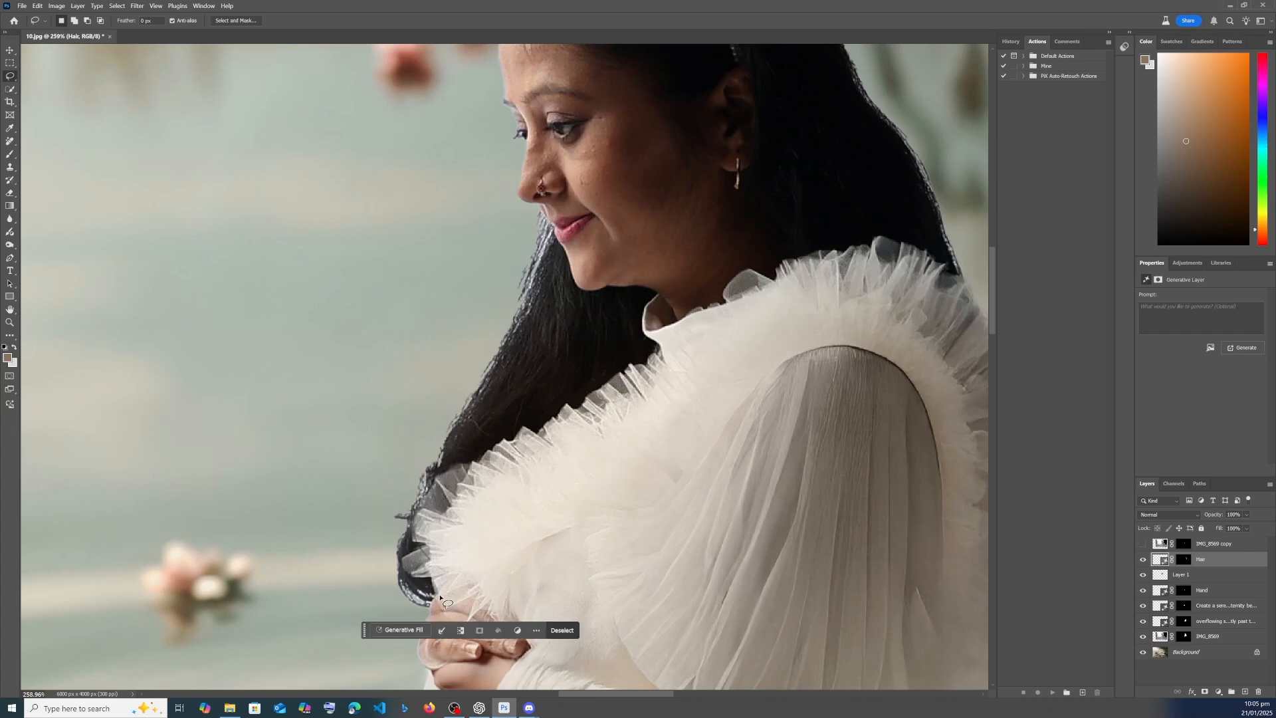
click(391, 626)
text(HBa)
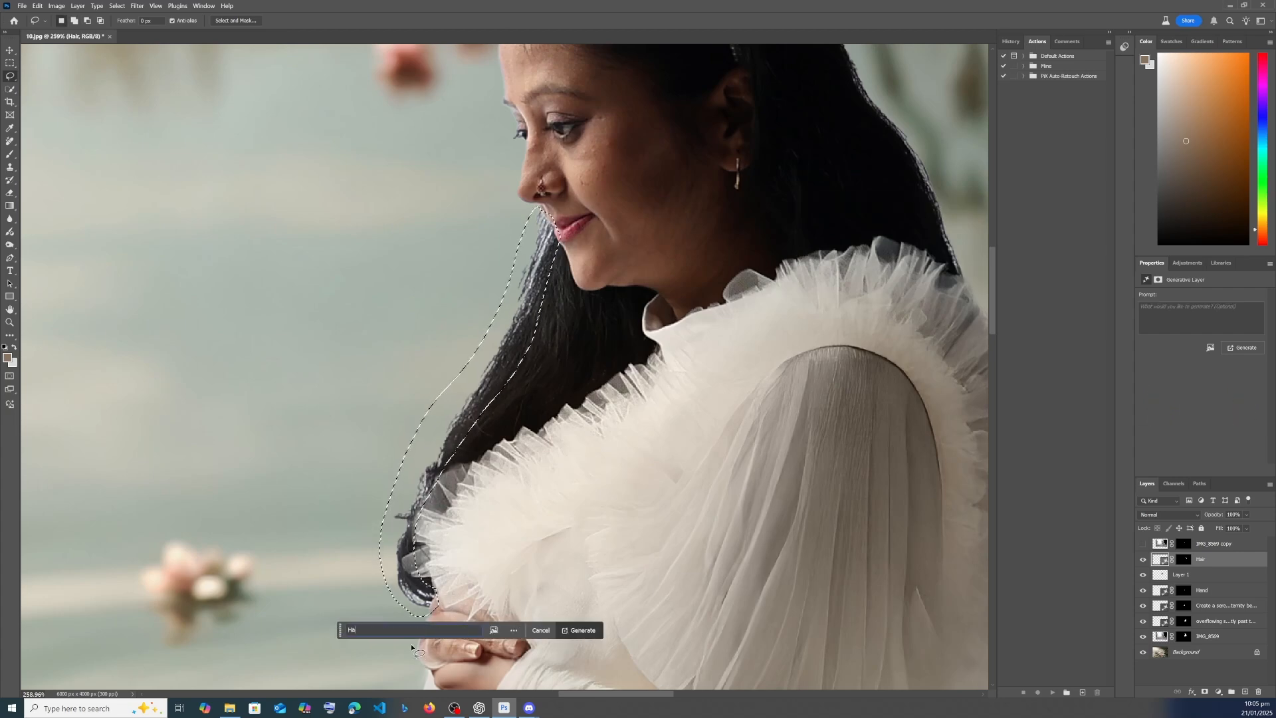
key(Return)
scroll(627, 270, down, 3)
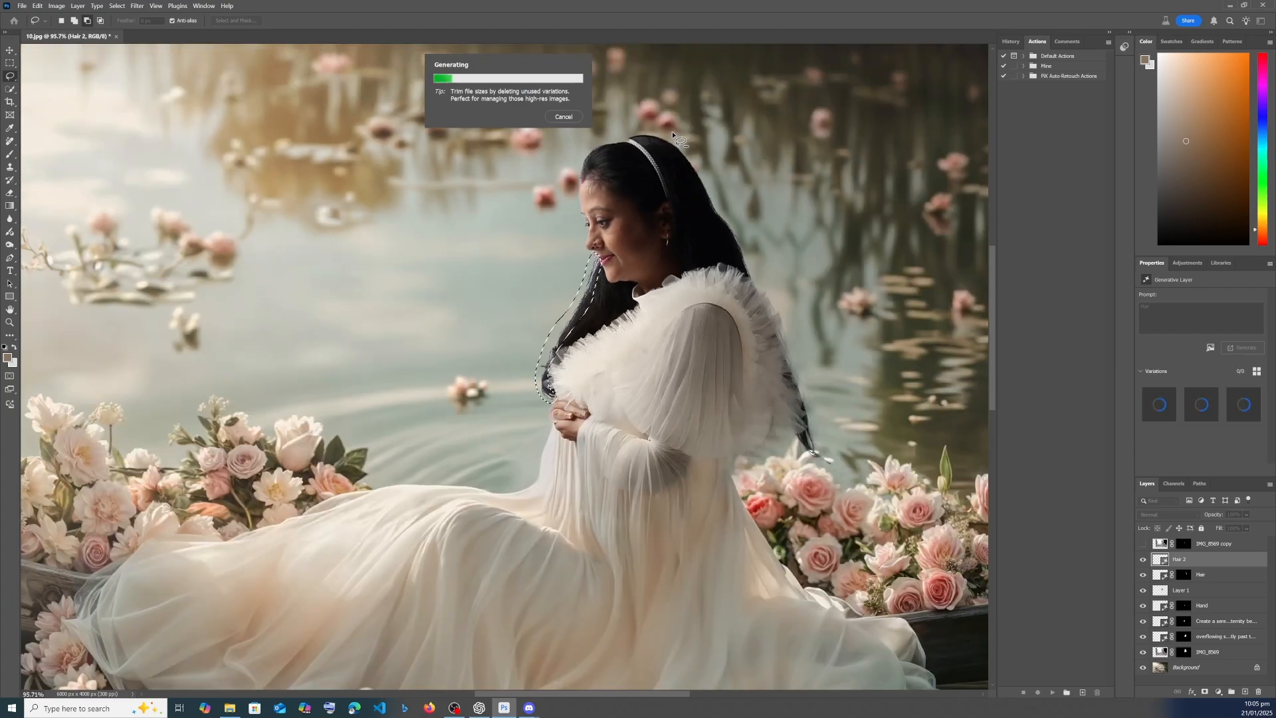
scroll(616, 120, up, 2)
scroll(634, 154, up, 3)
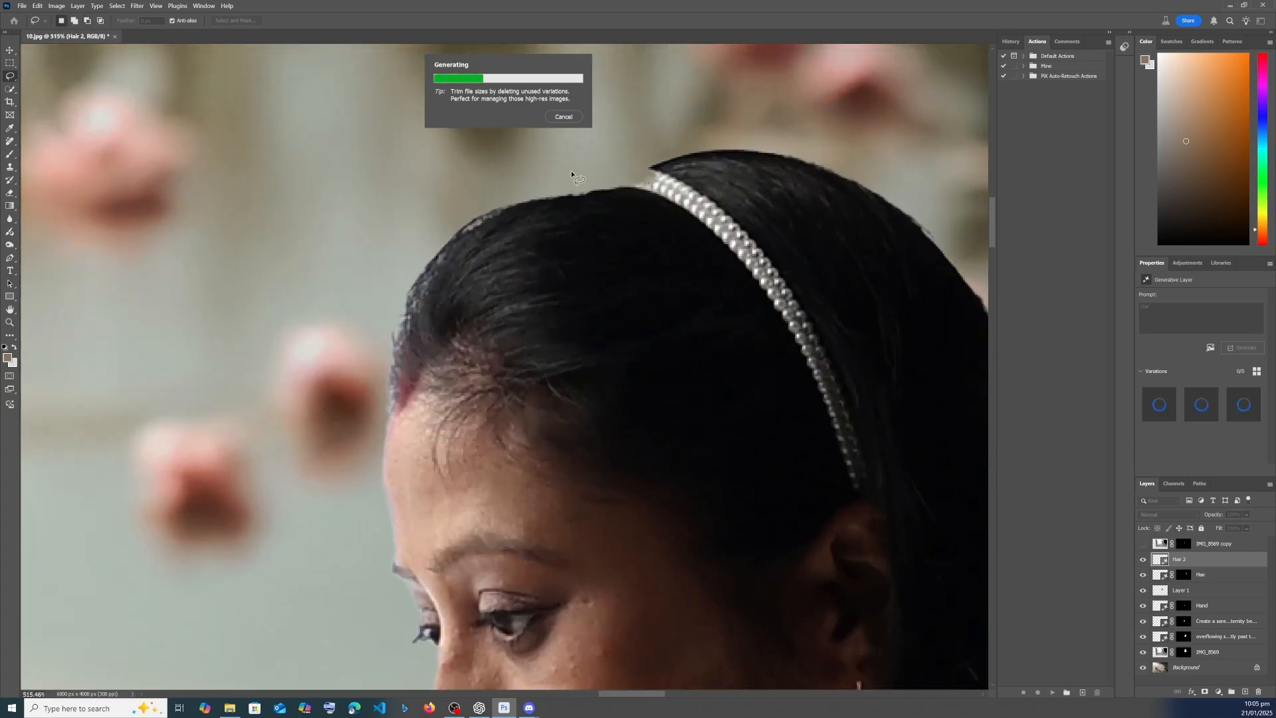
scroll(644, 180, down, 5)
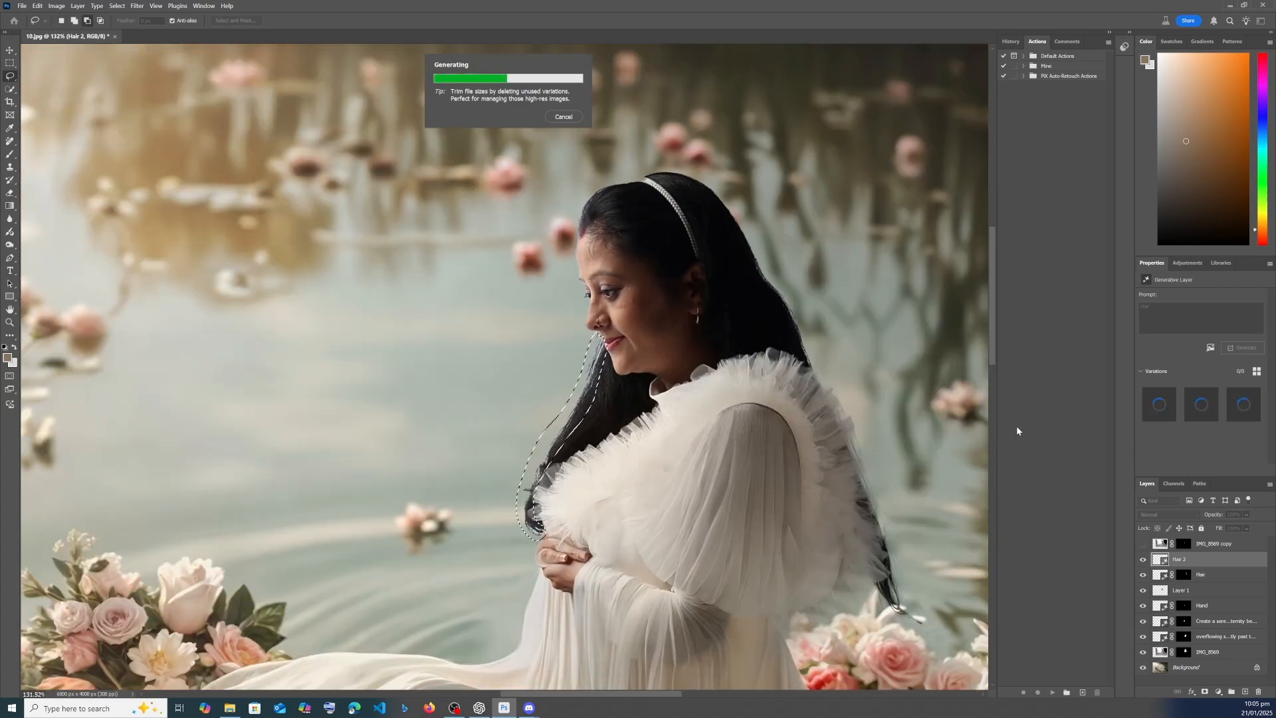
scroll(617, 456, down, 1)
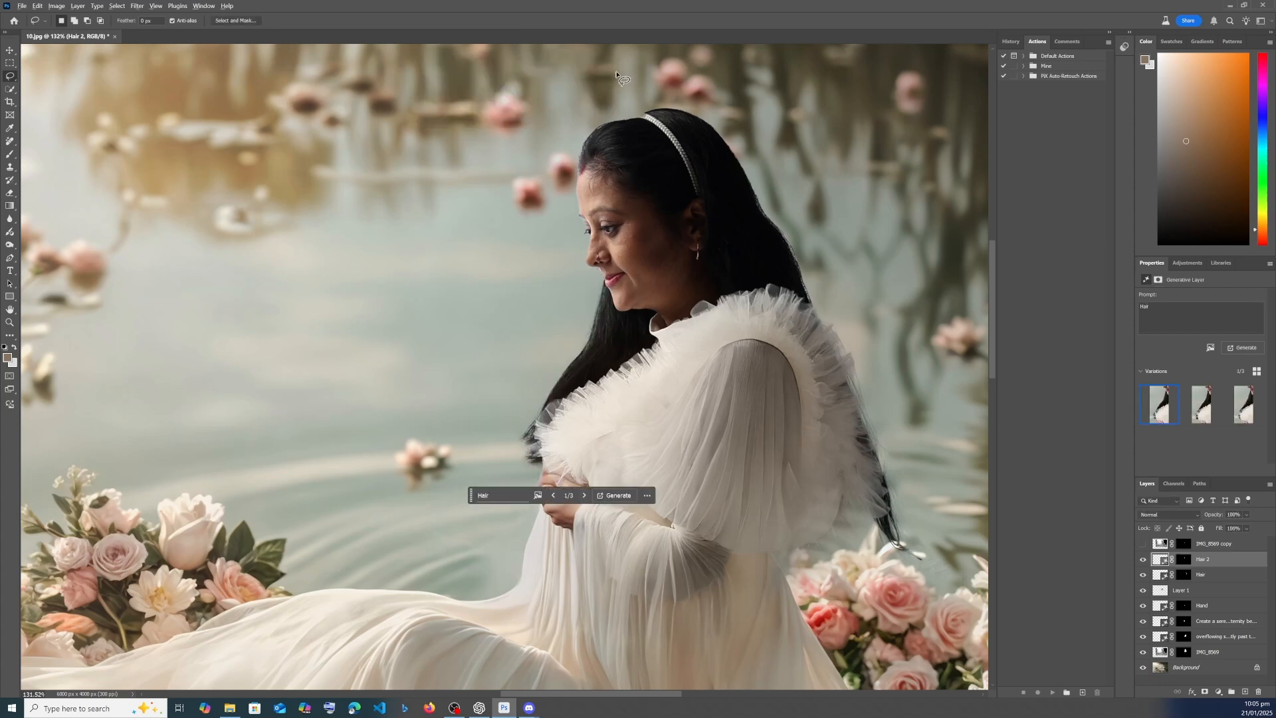
- Select the missing end of the pearl headband, fill that area of the IMG_8569 layer mask with white, and deselect
scroll(616, 74, up, 10)
mouse_move(726, 240)
mouse_down()
mouse_move(634, 279)
mouse_move(721, 309)
mouse_up()
click(1207, 650)
key(b)
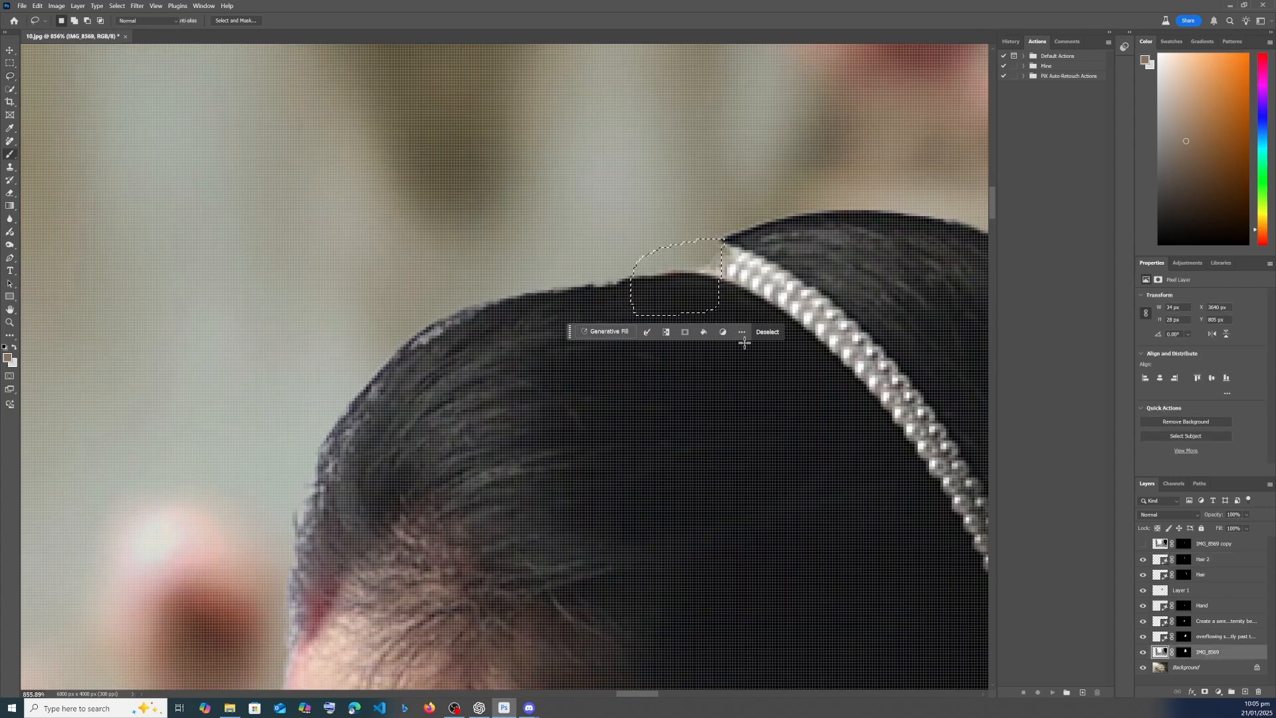
click(1184, 652)
key(d)
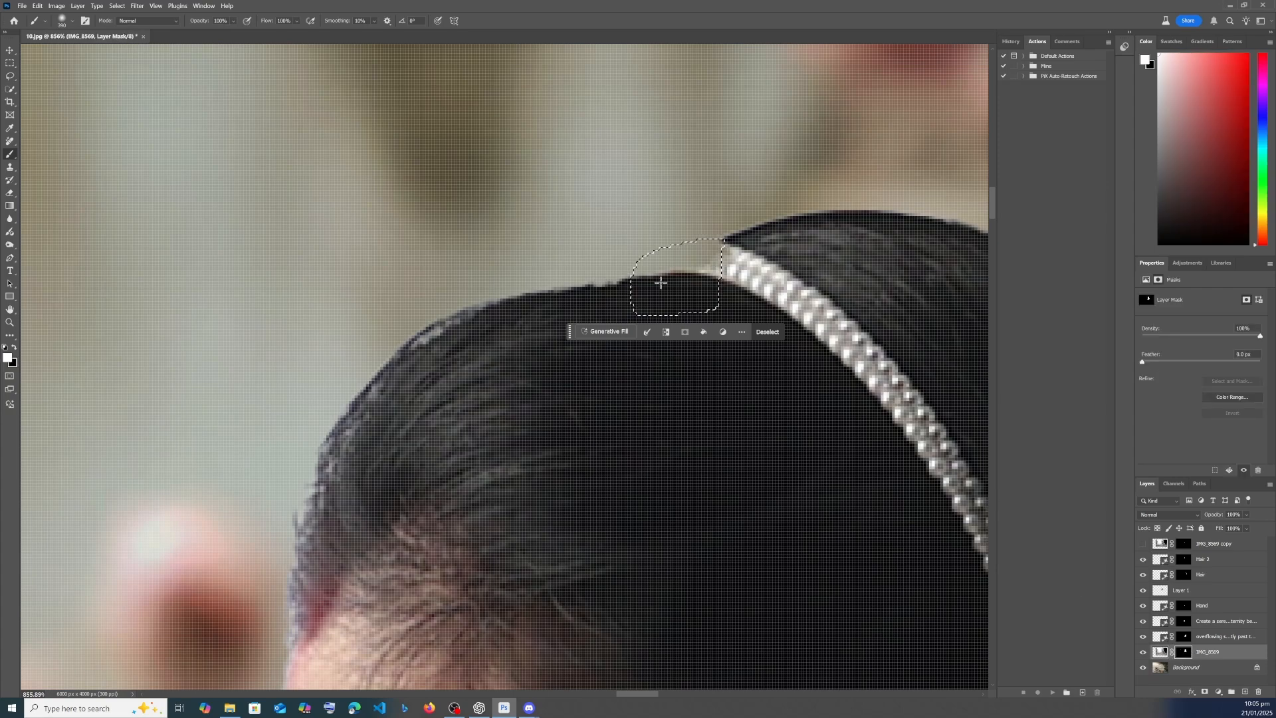
key(alt+BackSpace)
key(m)
key(ctrl+d)
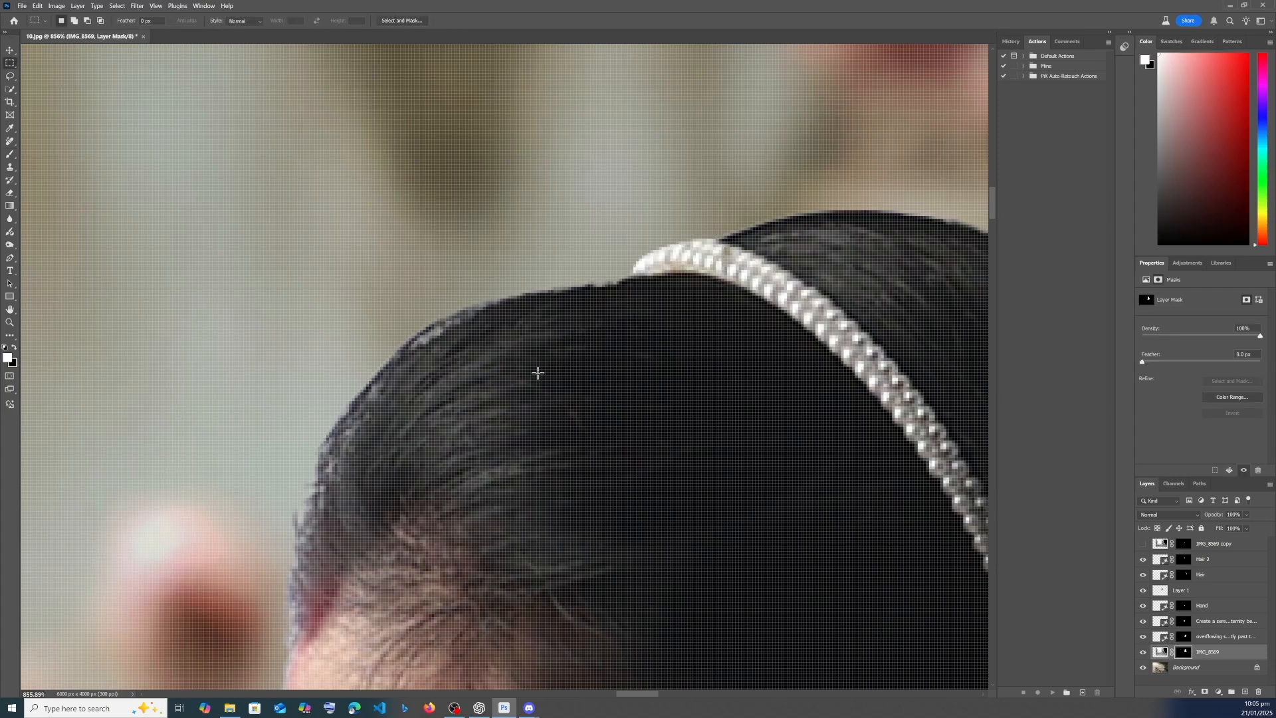
scroll(646, 461, down, 10)
scroll(762, 527, down, 6)
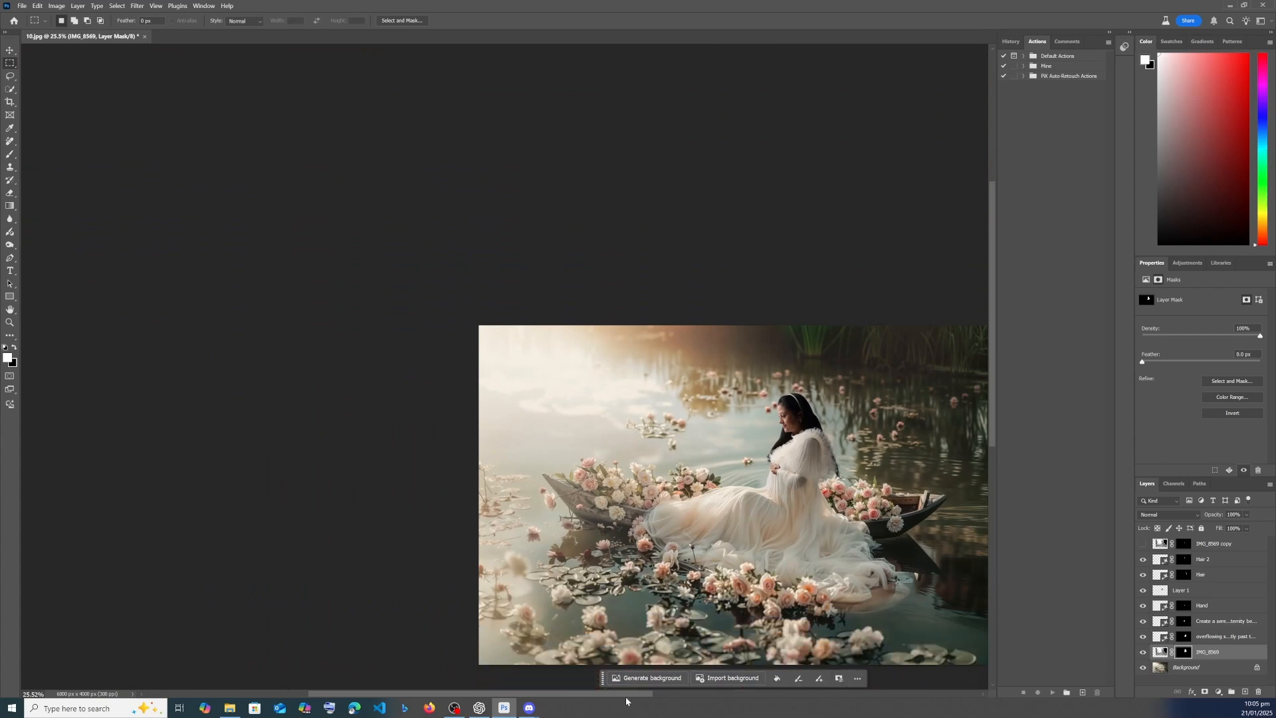
scroll(561, 396, up, 5)
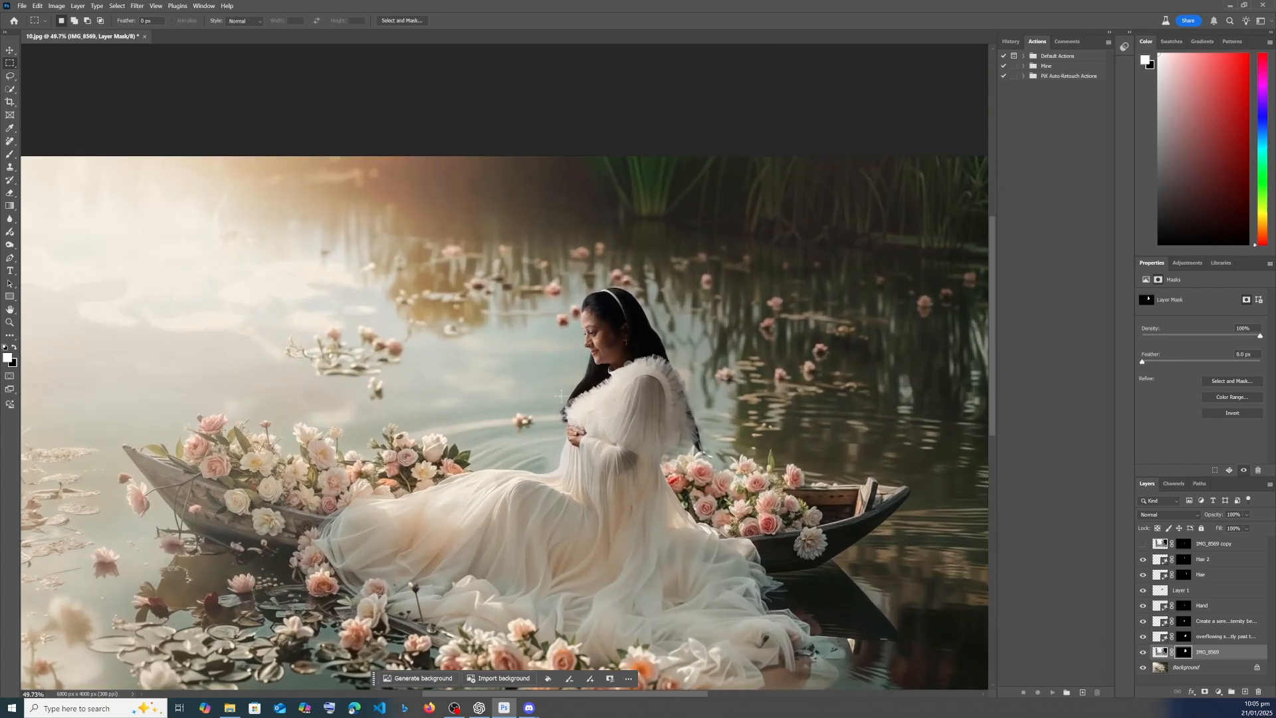
scroll(560, 396, down, 3)
scroll(626, 364, down, 2)
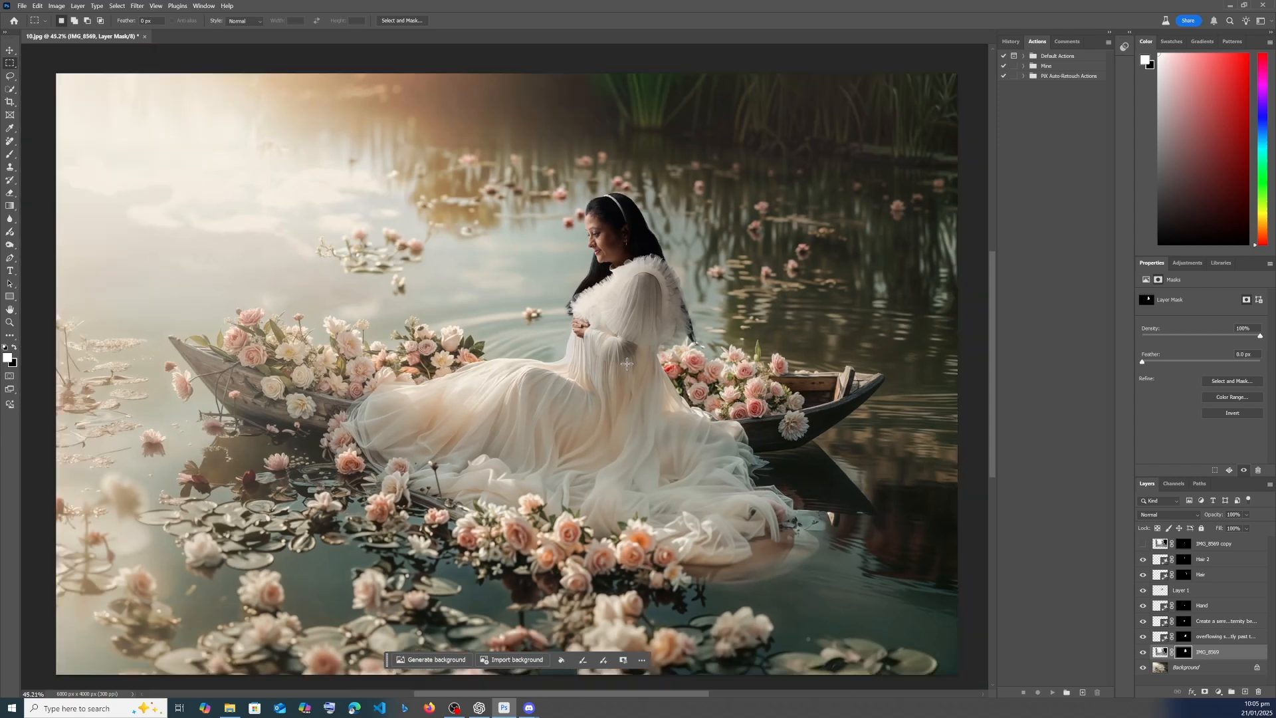